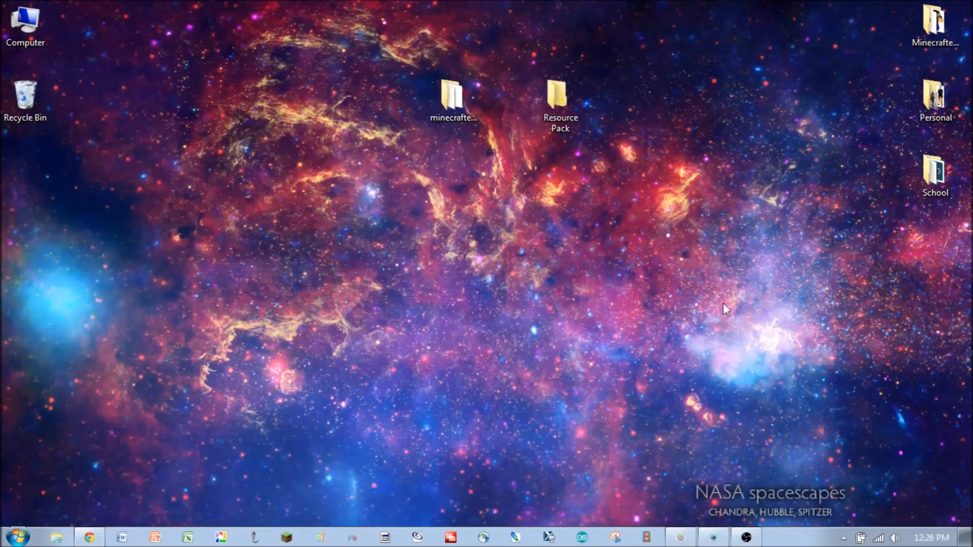
- Open the resourcepacks folder inside minecraftedu1710b15 > minecraft
double_click(458, 108)
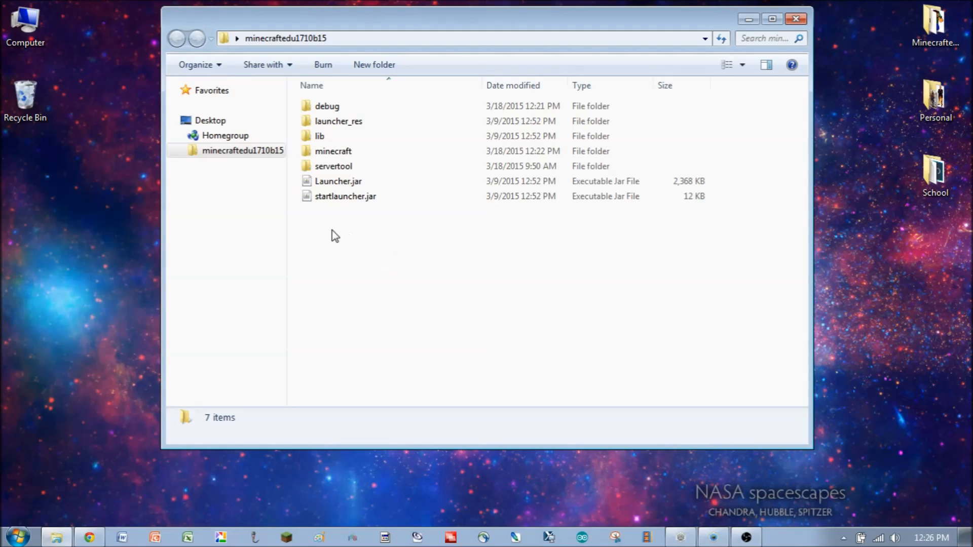
click(332, 152)
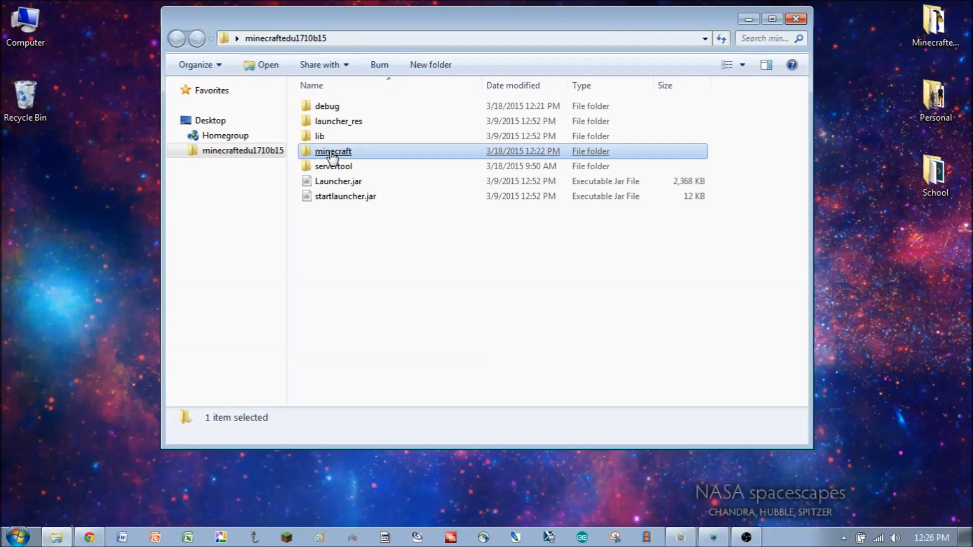
double_click(332, 152)
click(332, 152)
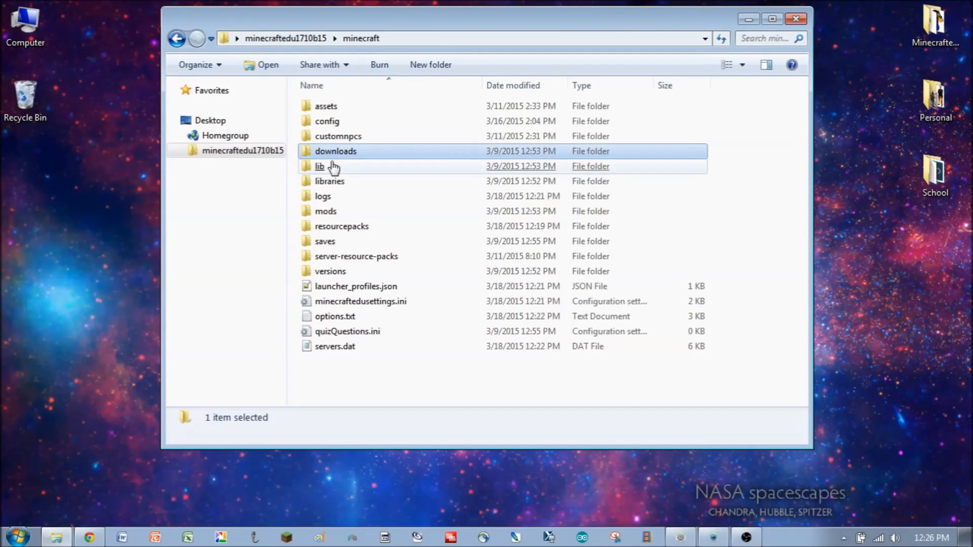
click(333, 228)
double_click(332, 228)
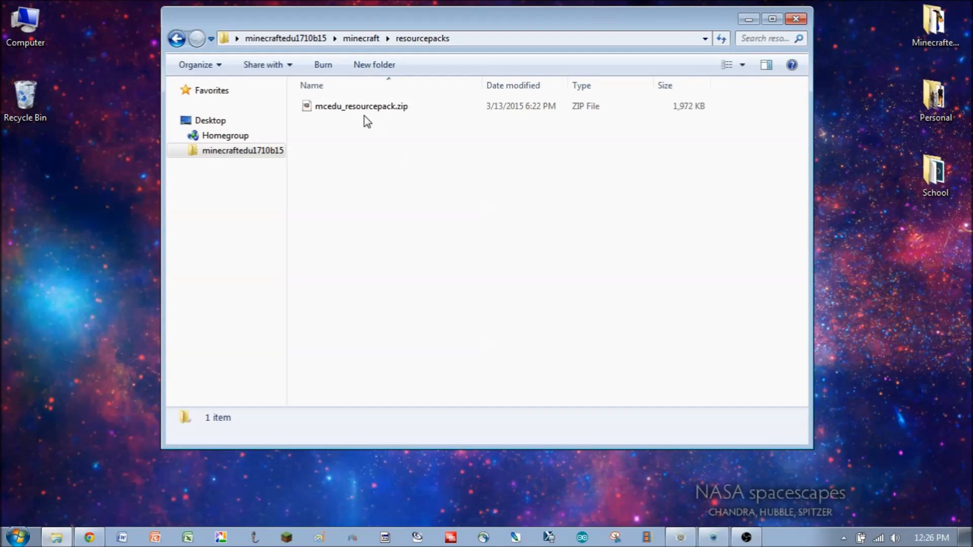
- Extract mcedu_resourcepack.zip into the current folder using IZArc's Extract Here
click(327, 117)
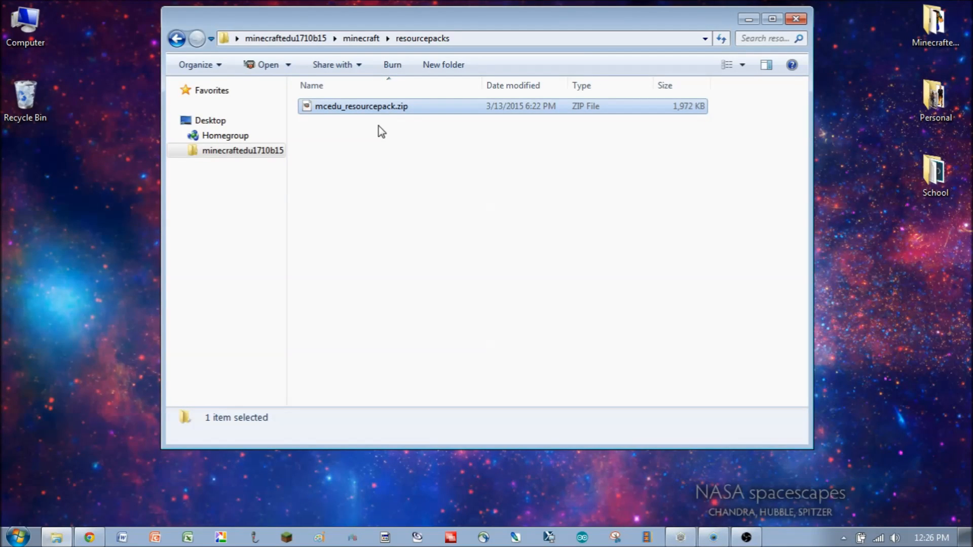
right_click(379, 108)
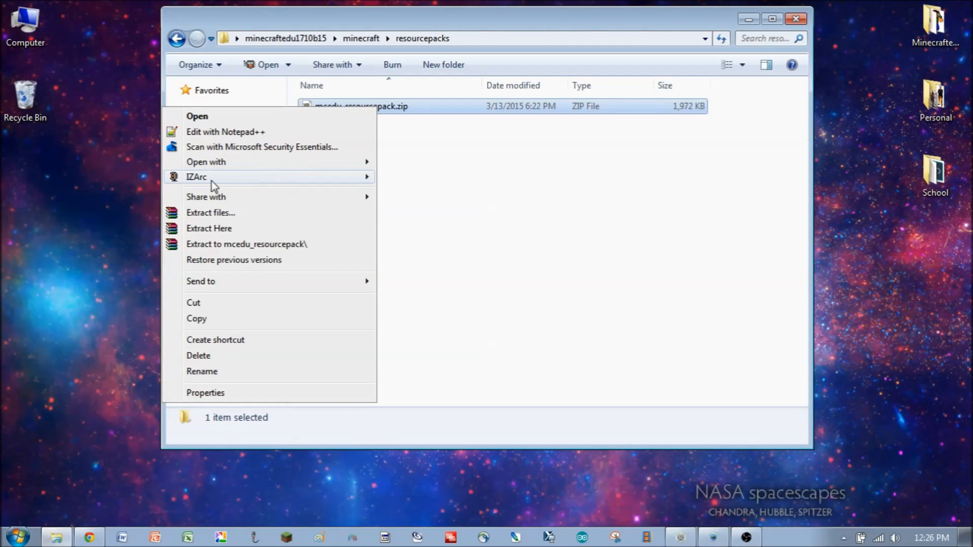
mouse_move(218, 182)
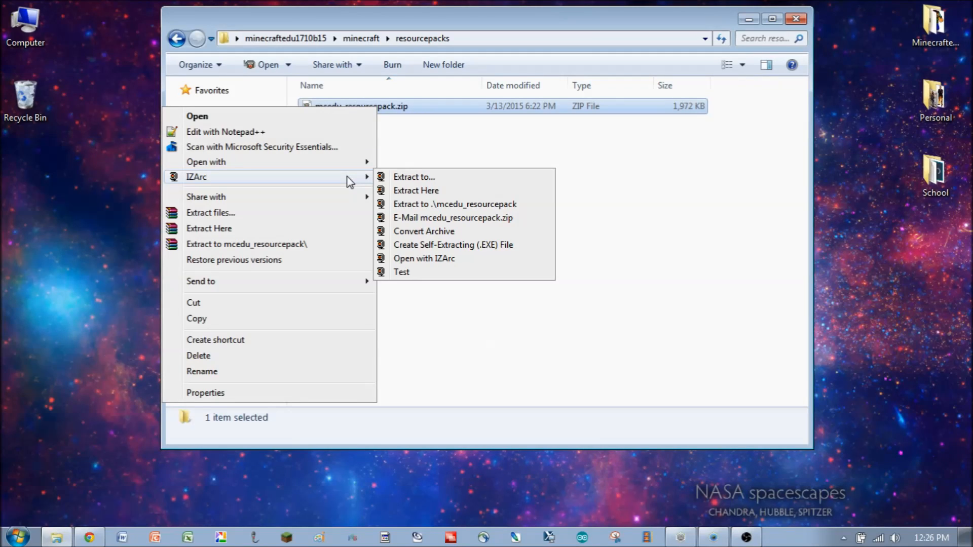
click(425, 192)
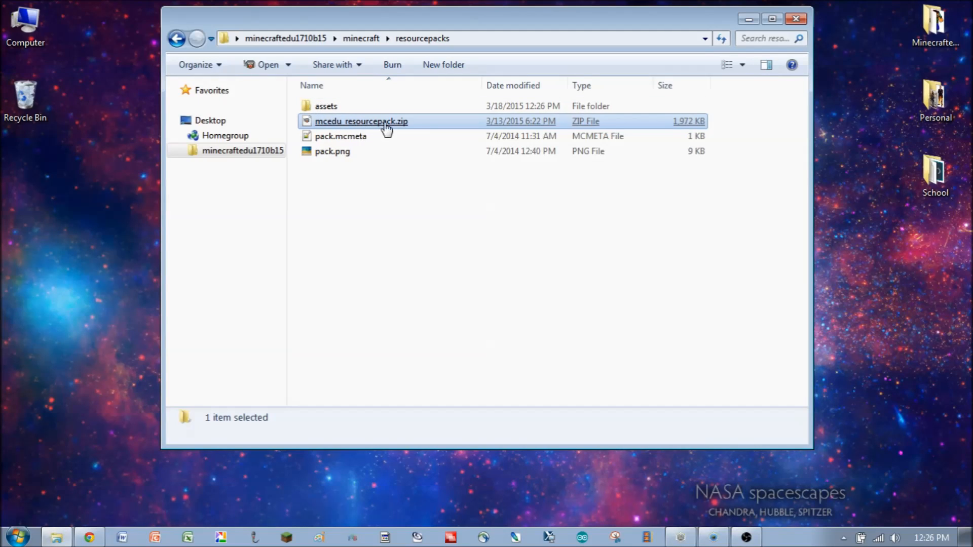
- Open the extracted assets folder and its minecraft subfolder
click(329, 108)
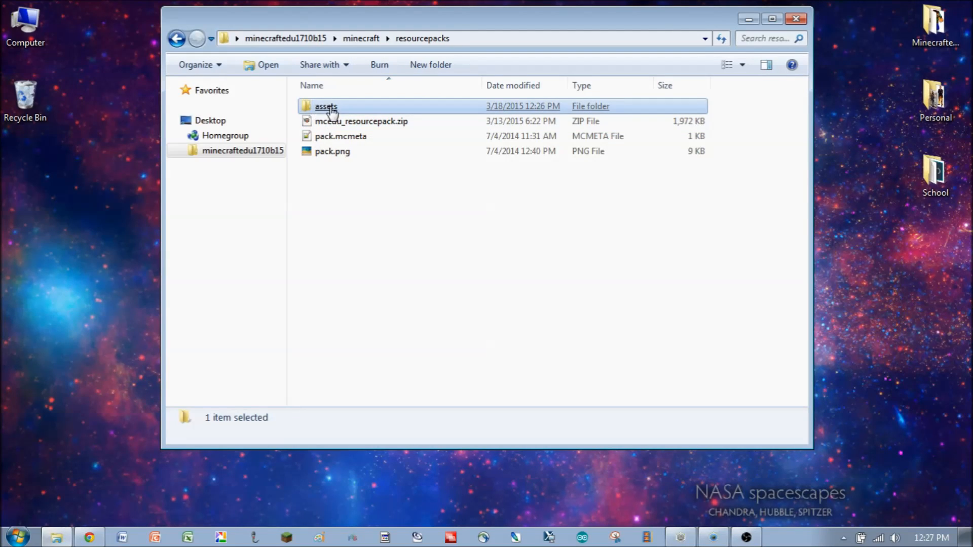
click(349, 143)
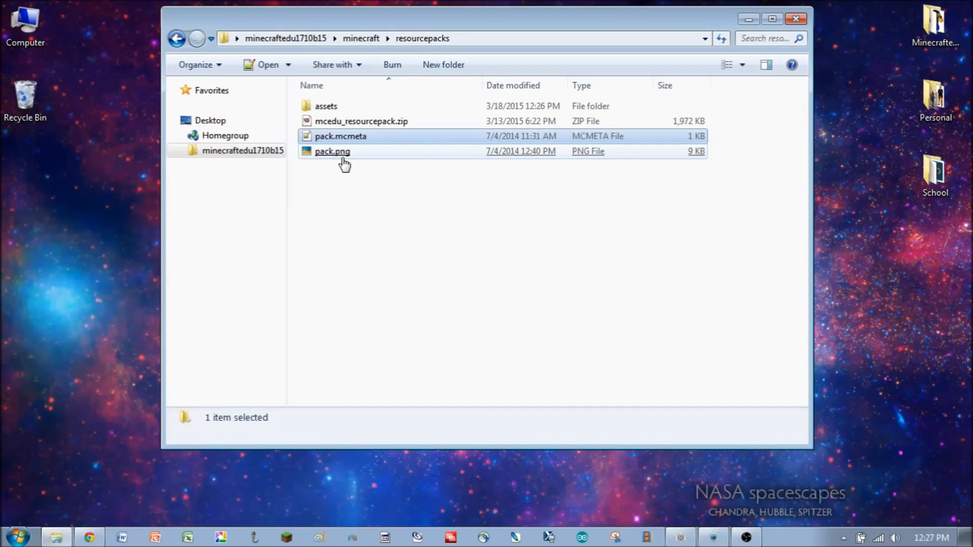
click(344, 152)
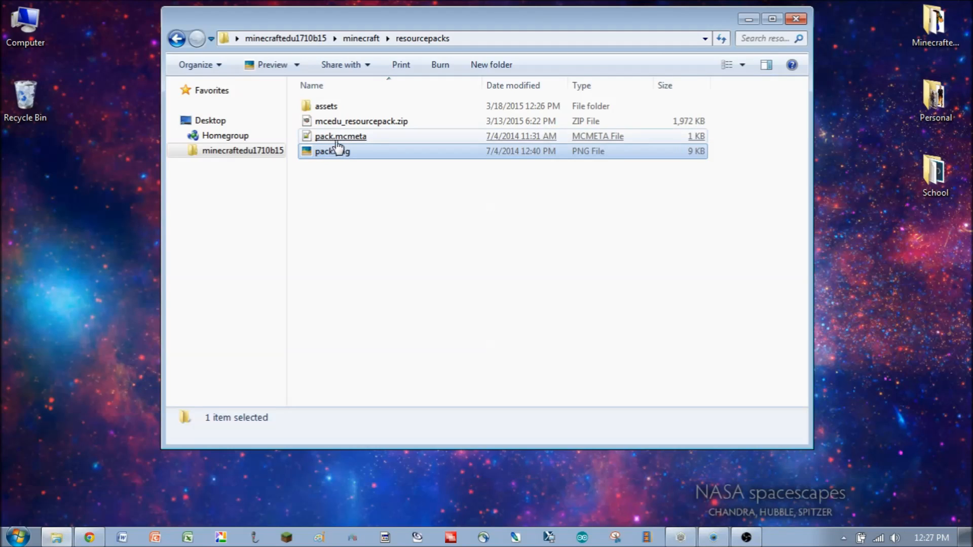
click(311, 109)
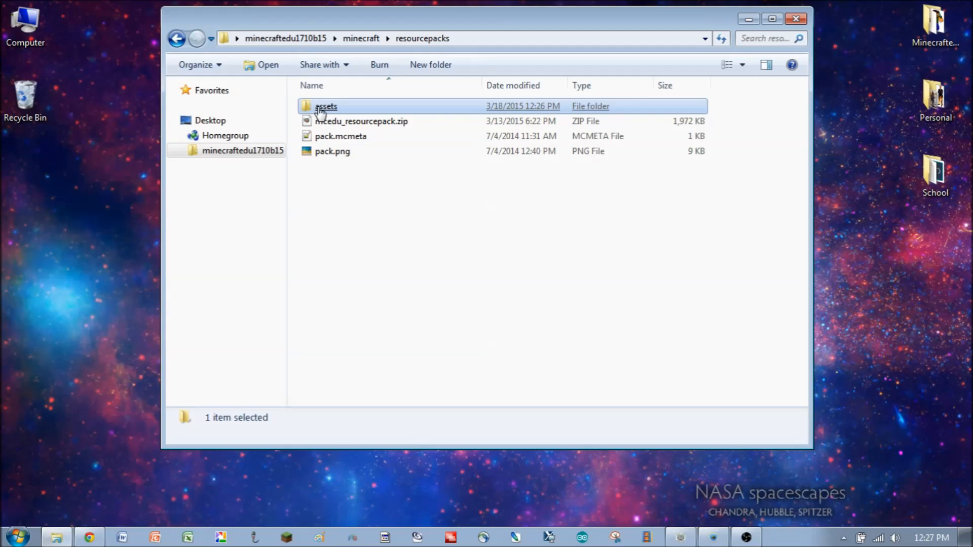
double_click(320, 108)
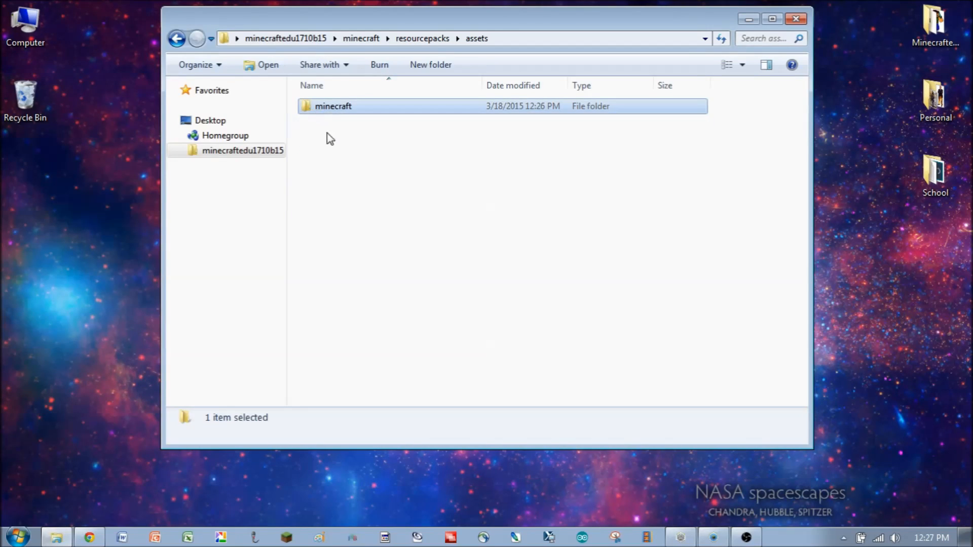
double_click(328, 113)
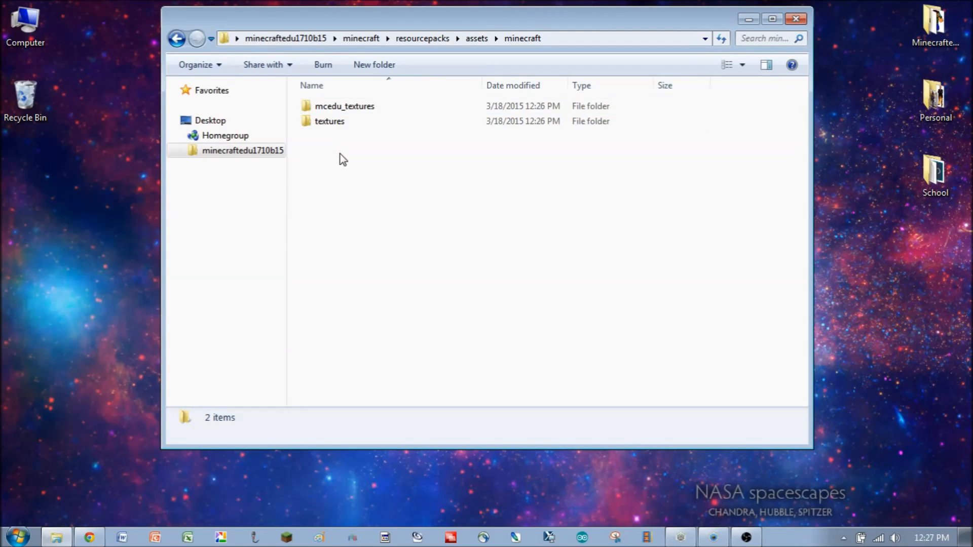
- Open the mob folder inside mcedu_textures
click(353, 110)
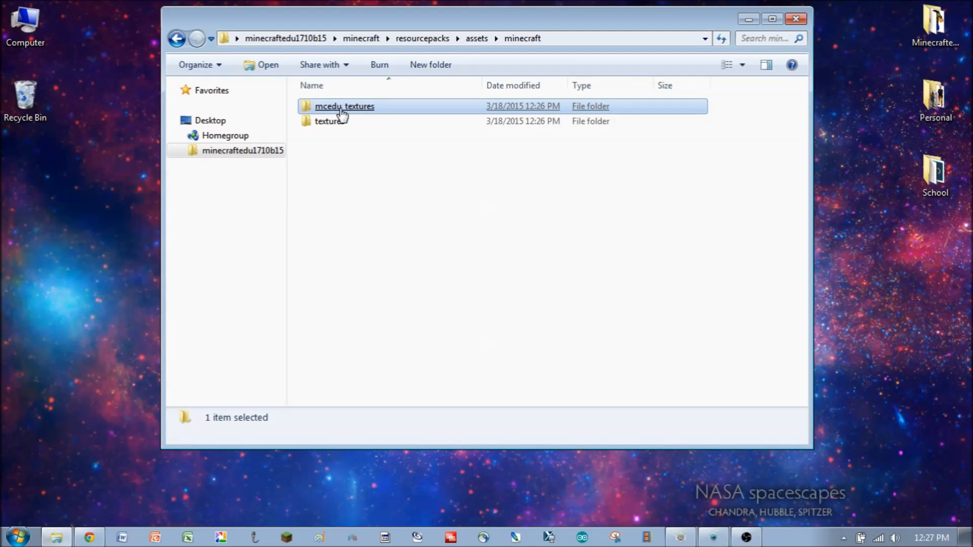
double_click(342, 109)
click(341, 111)
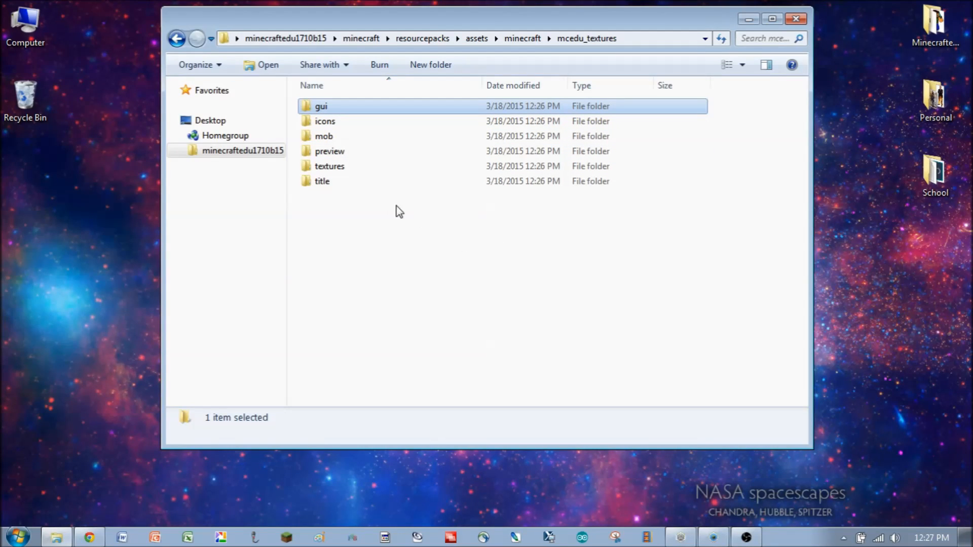
click(318, 139)
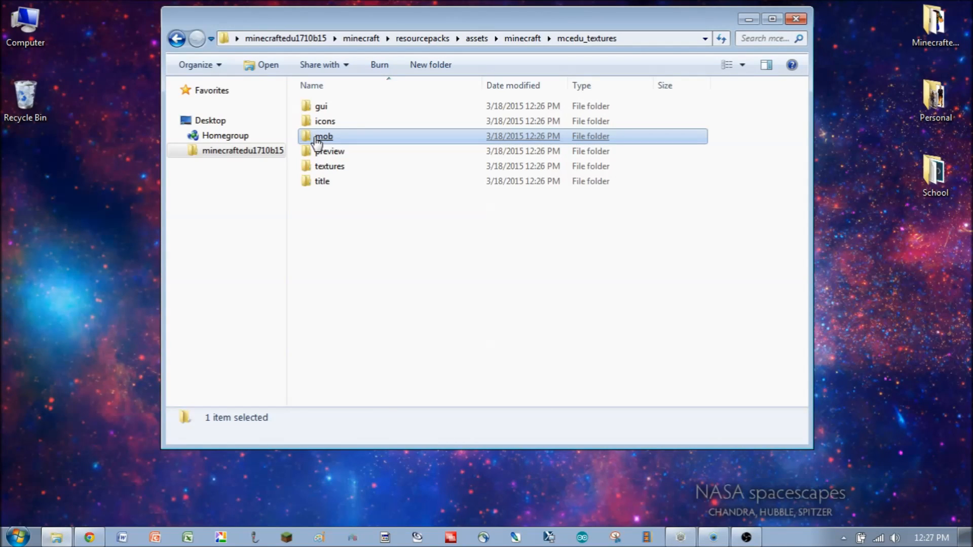
double_click(315, 138)
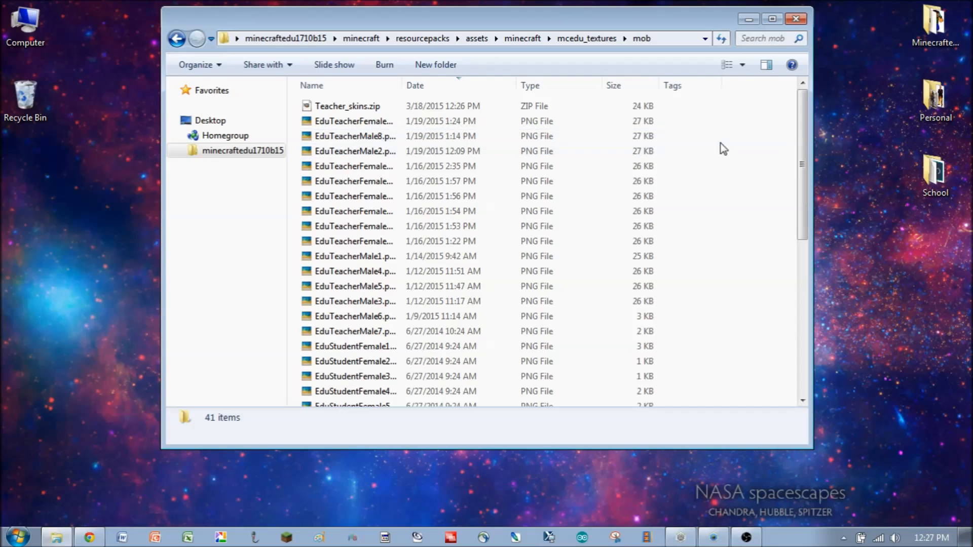
- Widen the Name column so full skin file names show
scroll(799, 154, down, 1)
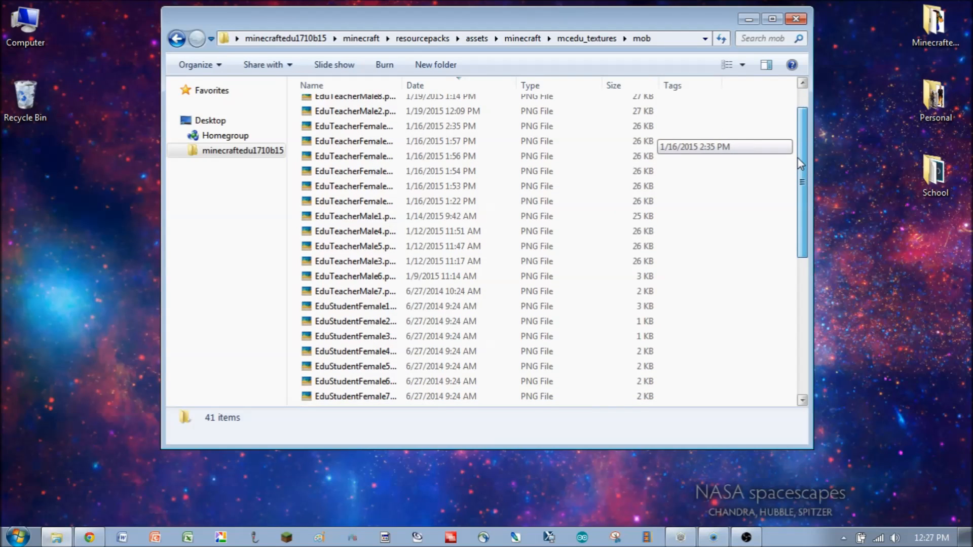
drag(798, 158, 801, 154)
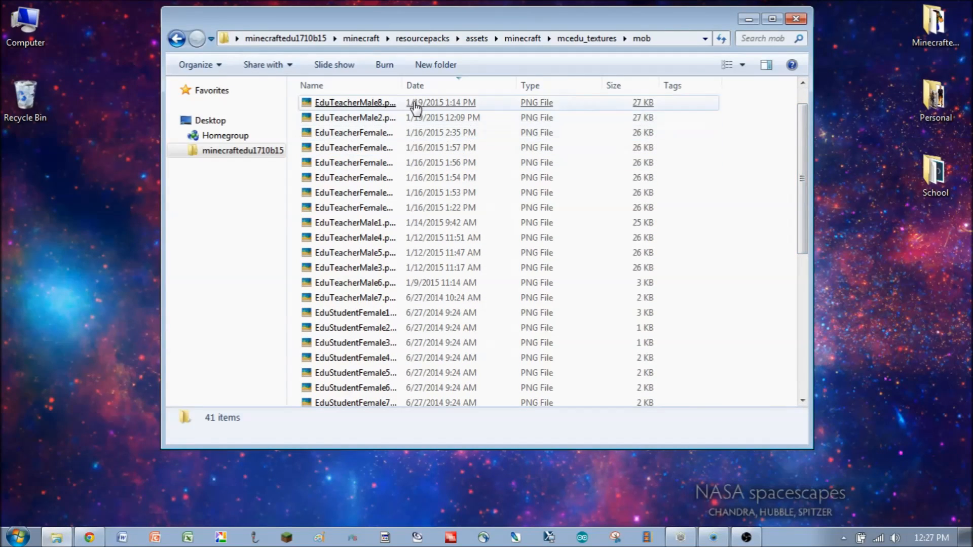
drag(400, 83, 552, 82)
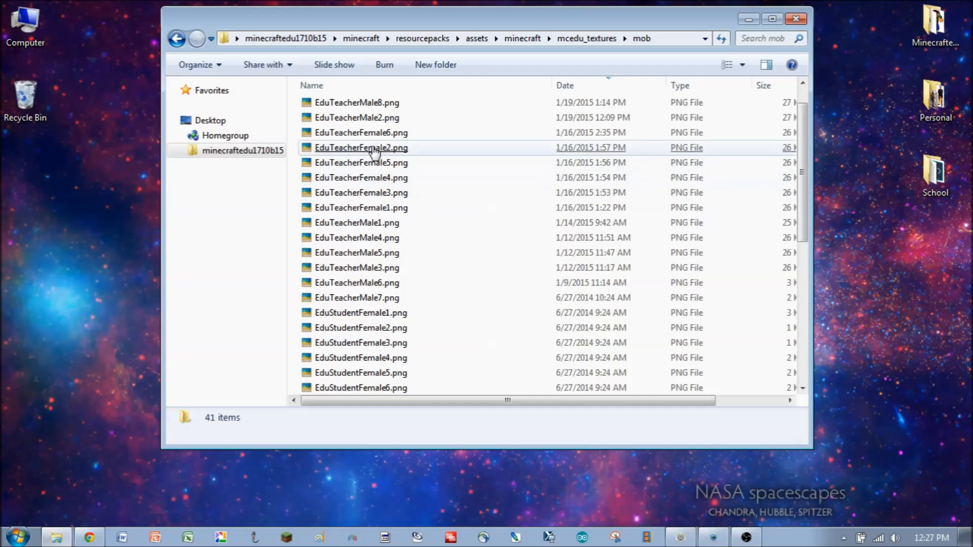
- Open EduTeacherMale8.png in the photo viewer, zoom in on the skin, and close the viewer
click(354, 105)
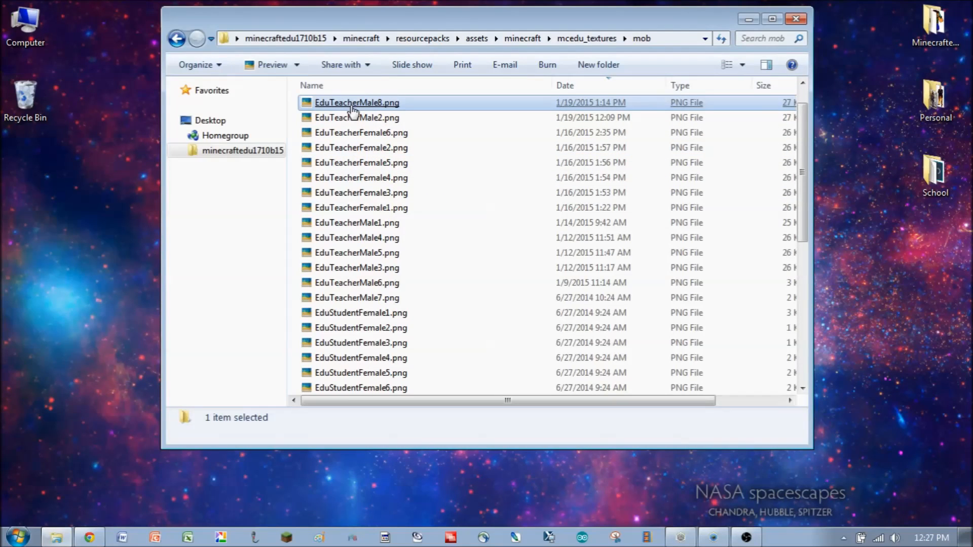
double_click(353, 104)
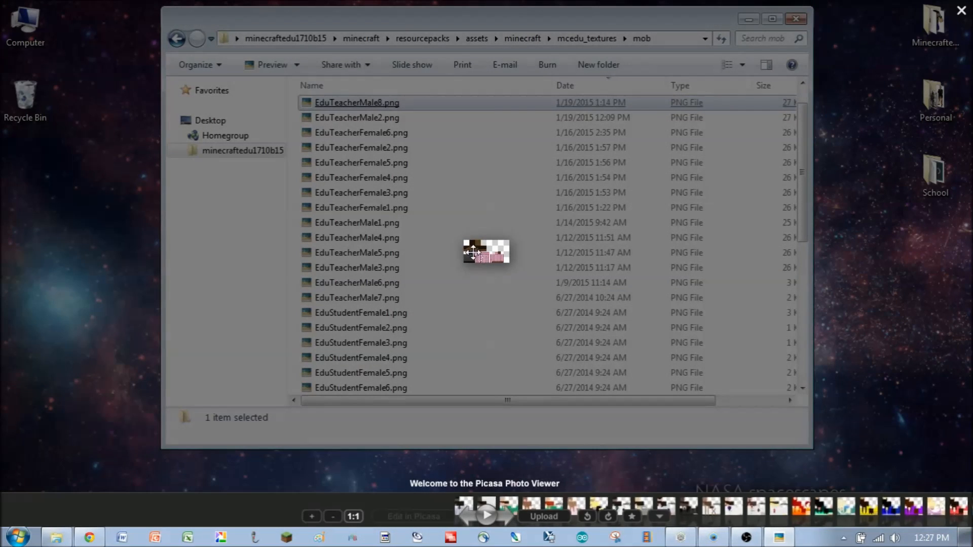
scroll(496, 271, up, 5)
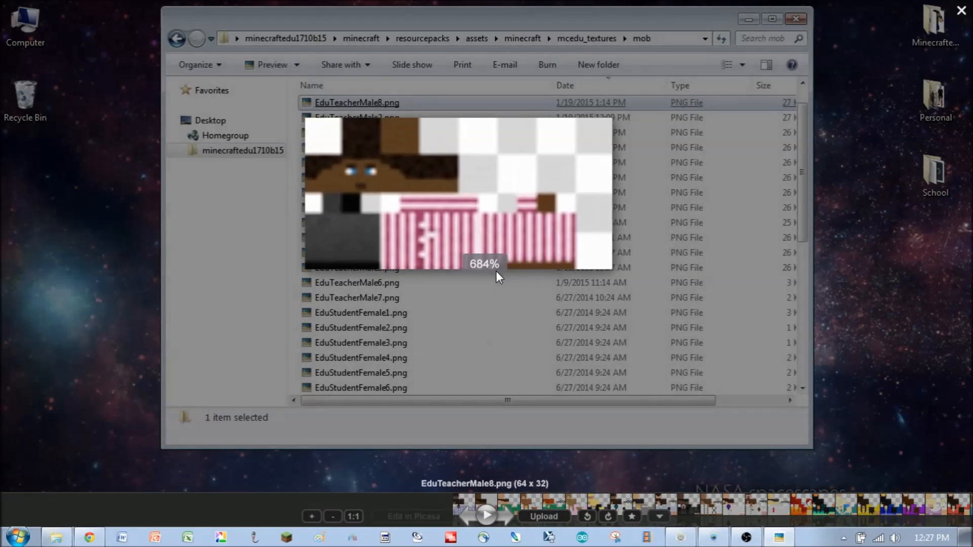
scroll(497, 272, down, 2)
scroll(497, 272, down, 1)
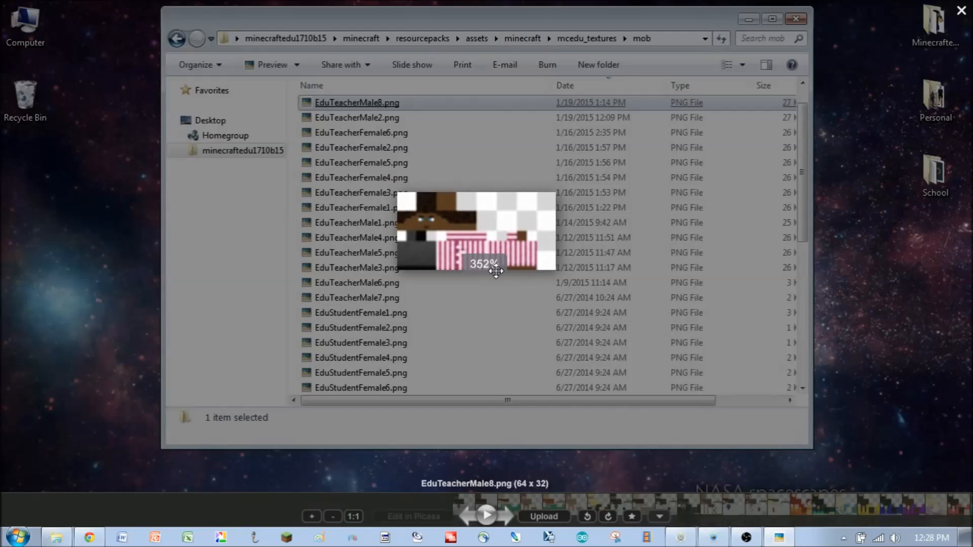
scroll(497, 271, down, 1)
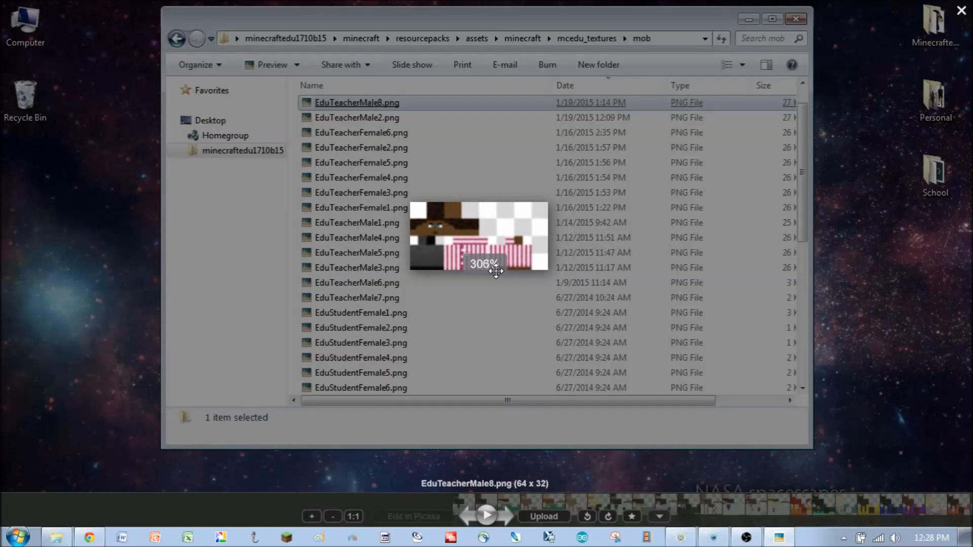
scroll(496, 271, down, 2)
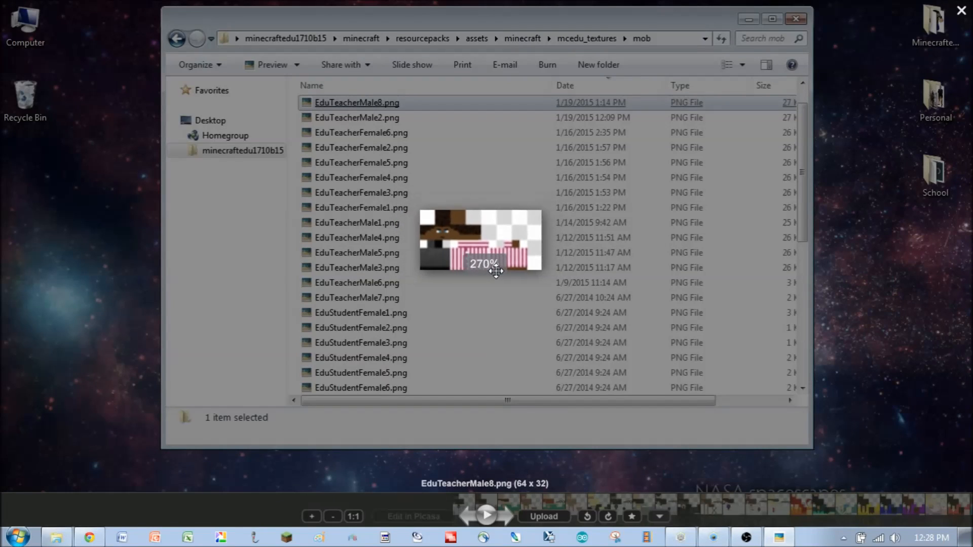
click(956, 13)
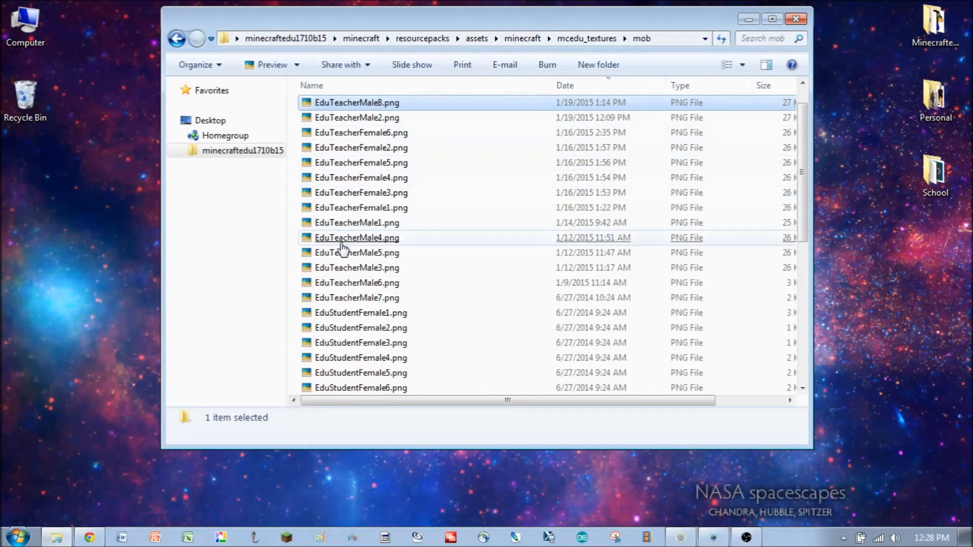
- Browse through the teacher and student skin files listed in the mob folder
scroll(343, 253, down, 2)
click(344, 283)
scroll(343, 282, down, 2)
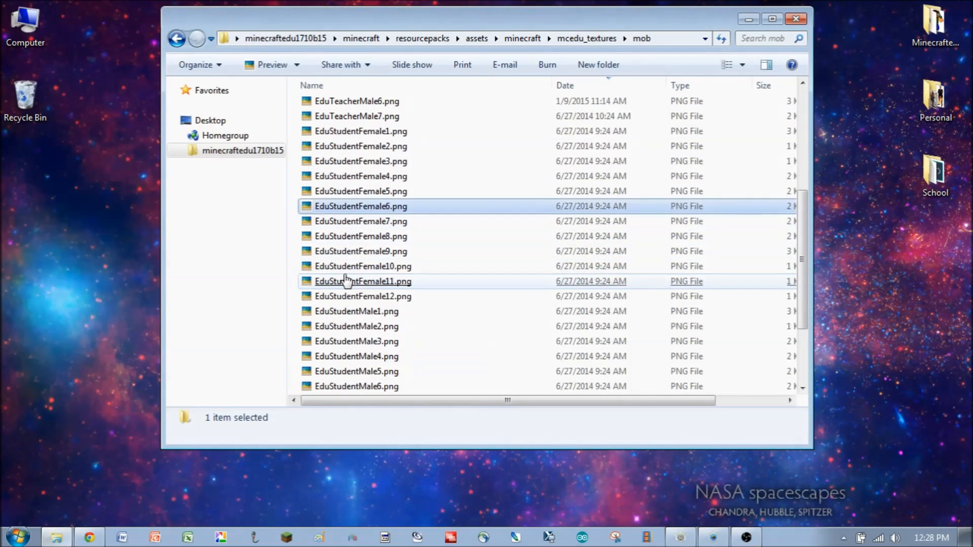
scroll(355, 289, up, 5)
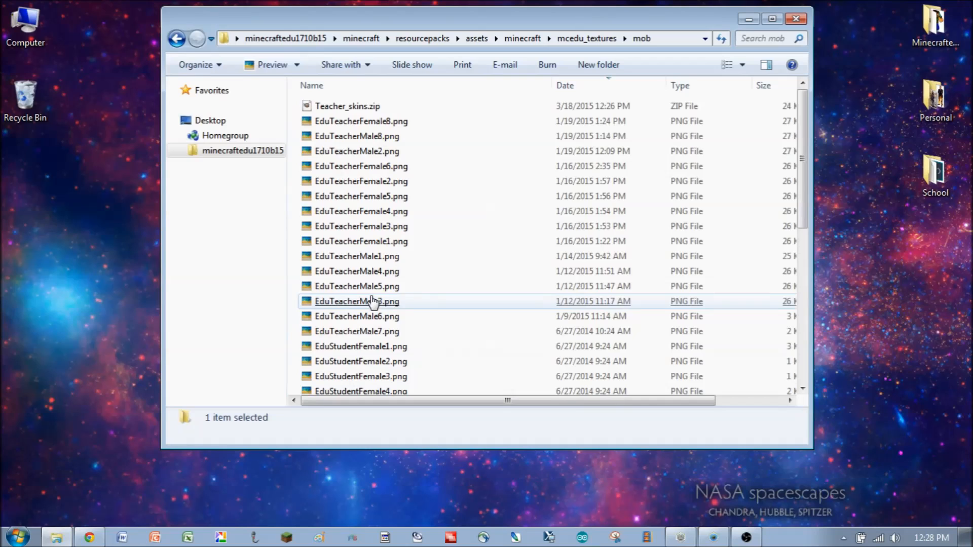
scroll(373, 303, down, 2)
scroll(373, 303, down, 1)
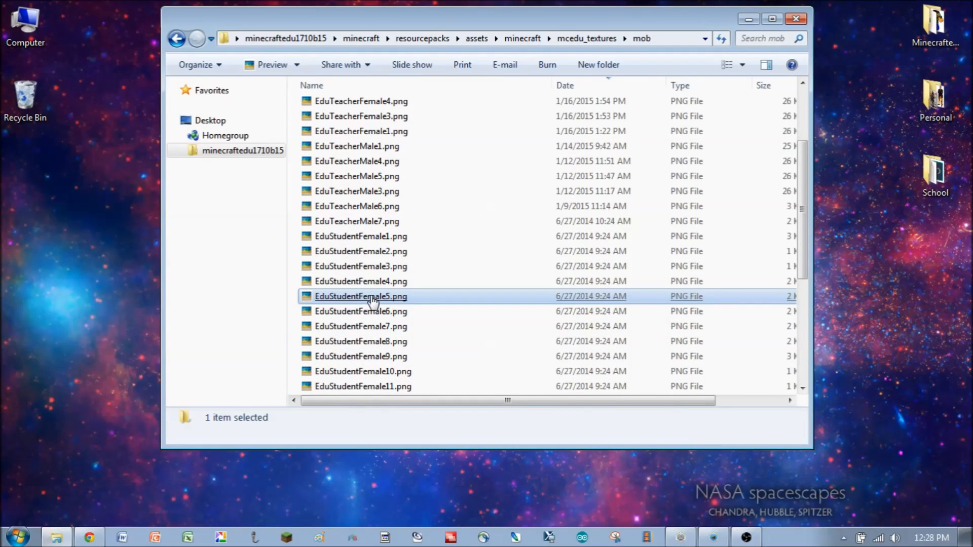
scroll(385, 289, down, 2)
click(392, 283)
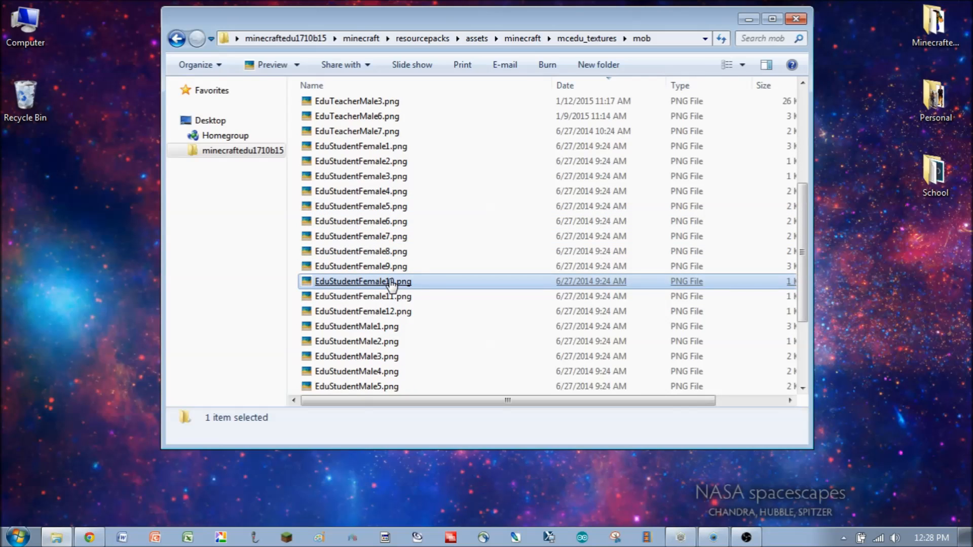
scroll(392, 284, down, 1)
scroll(391, 284, down, 1)
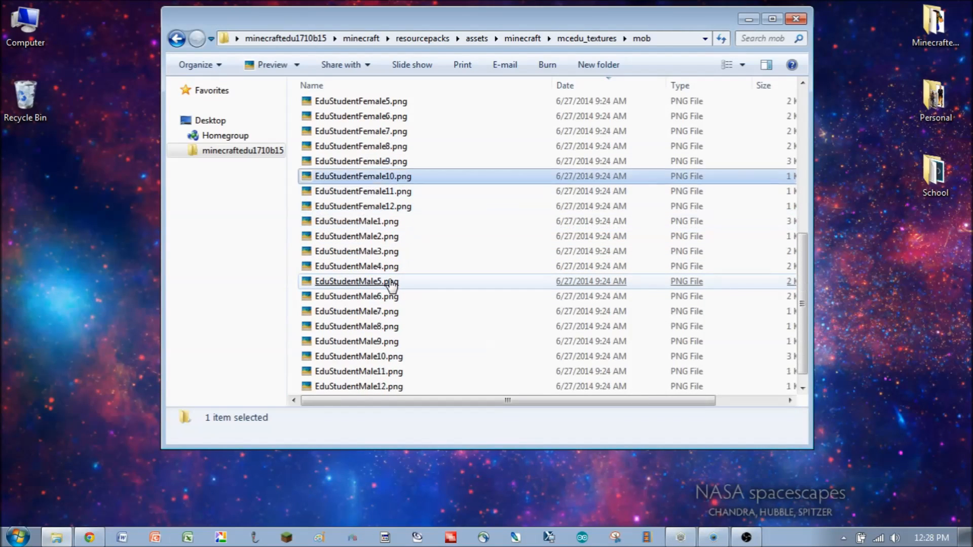
scroll(392, 284, up, 6)
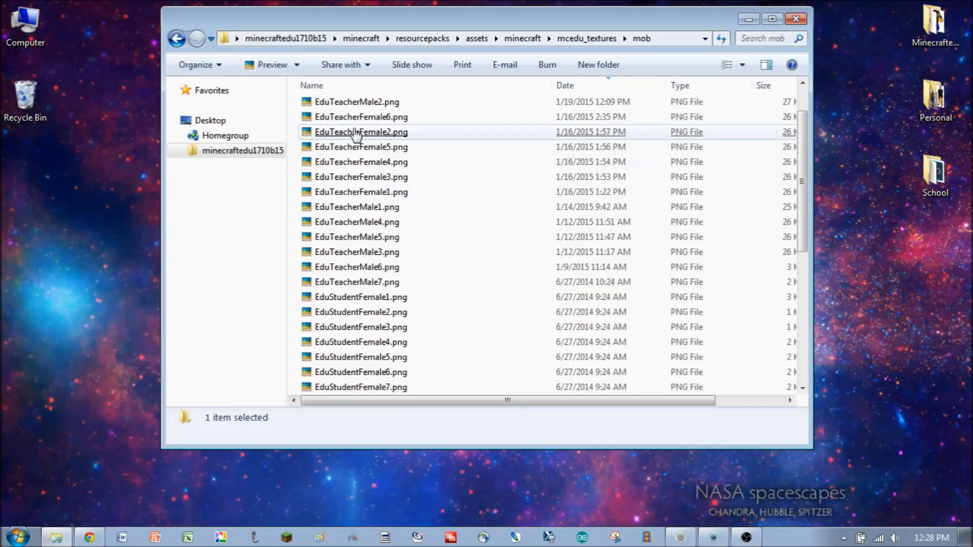
click(351, 148)
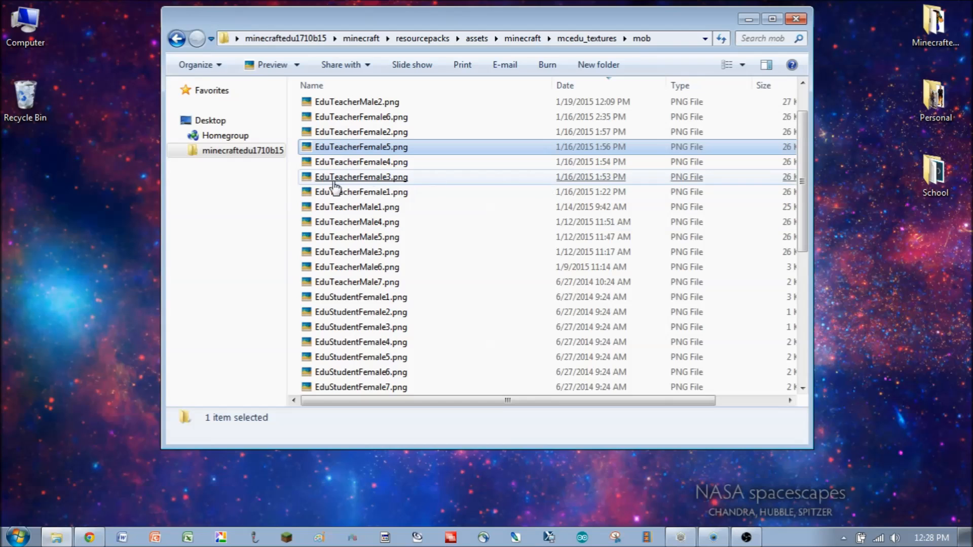
- Select several teacher skin files one by one in the mob folder and reposition the Explorer window
click(411, 177)
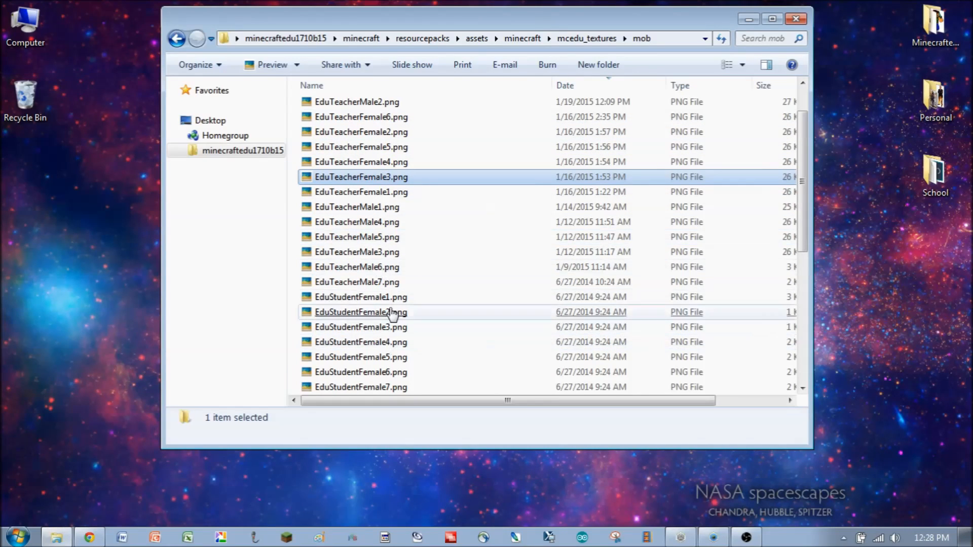
click(378, 194)
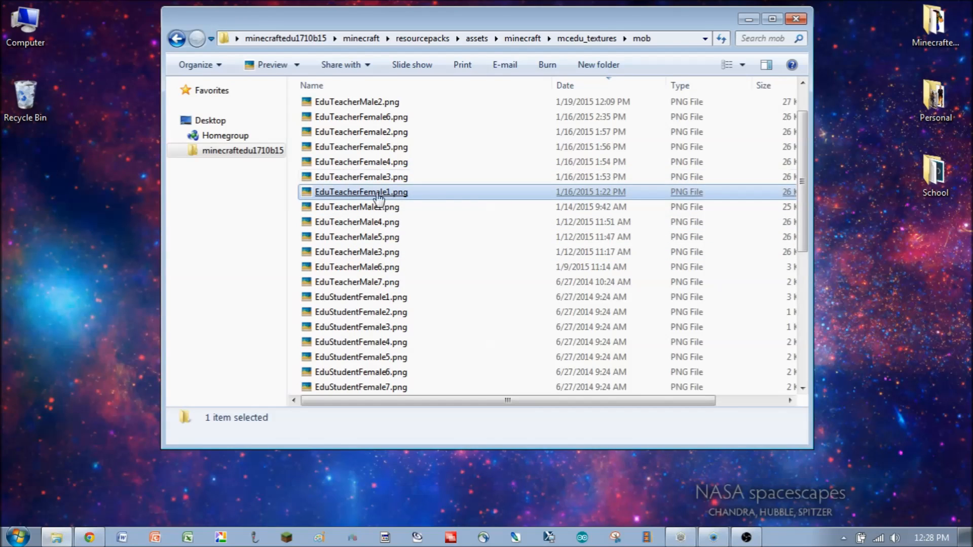
click(375, 253)
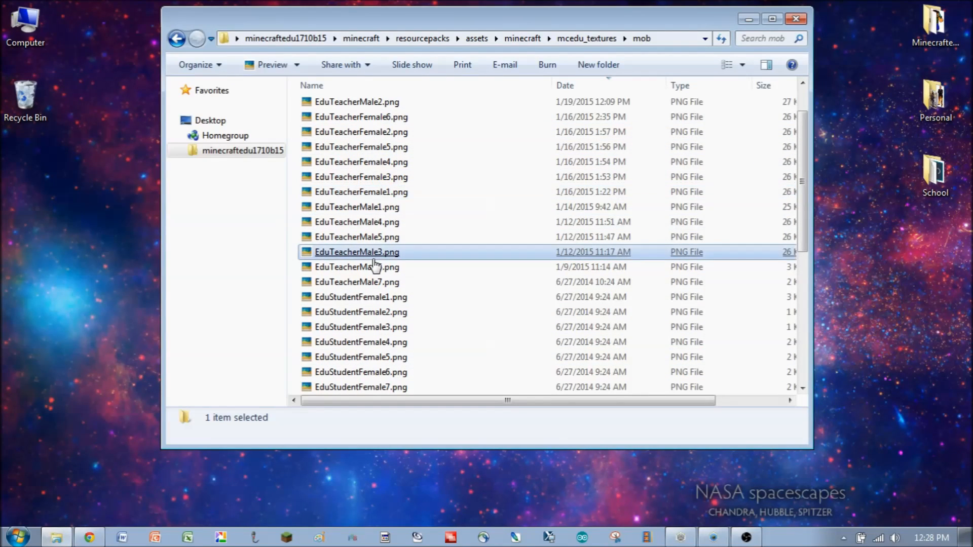
click(384, 163)
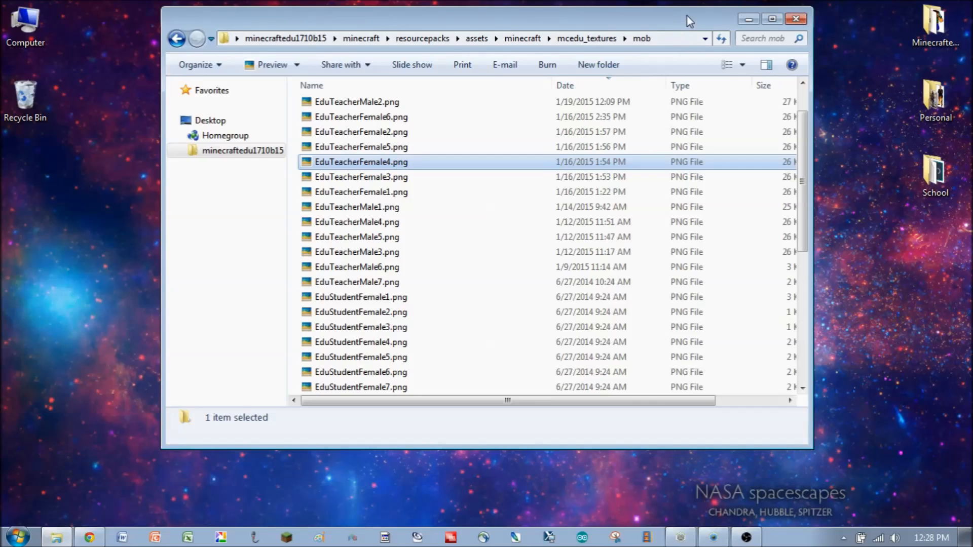
drag(693, 28, 670, 73)
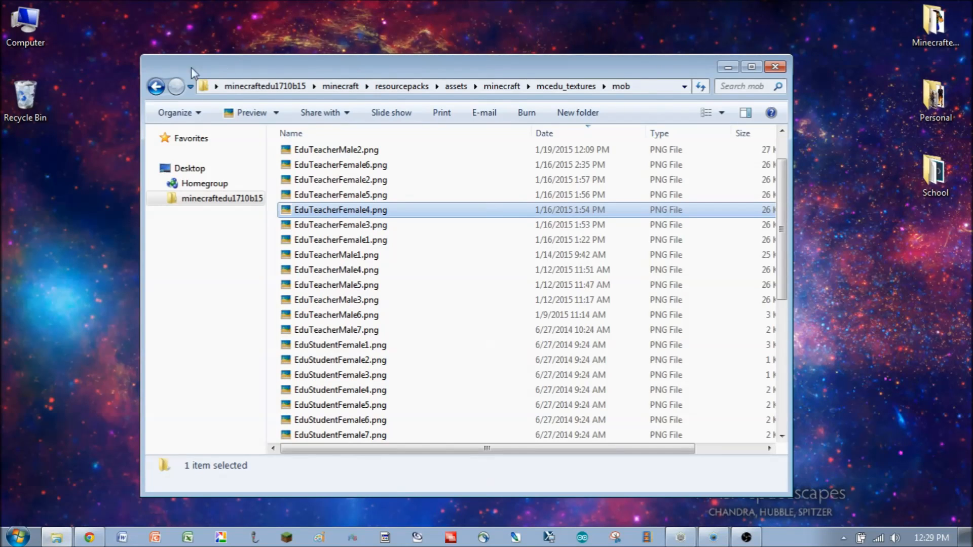
- Switch to the browser and inspect the skin preview on the Miners Need Cool Shoes editor, rotating the 3D model
click(90, 538)
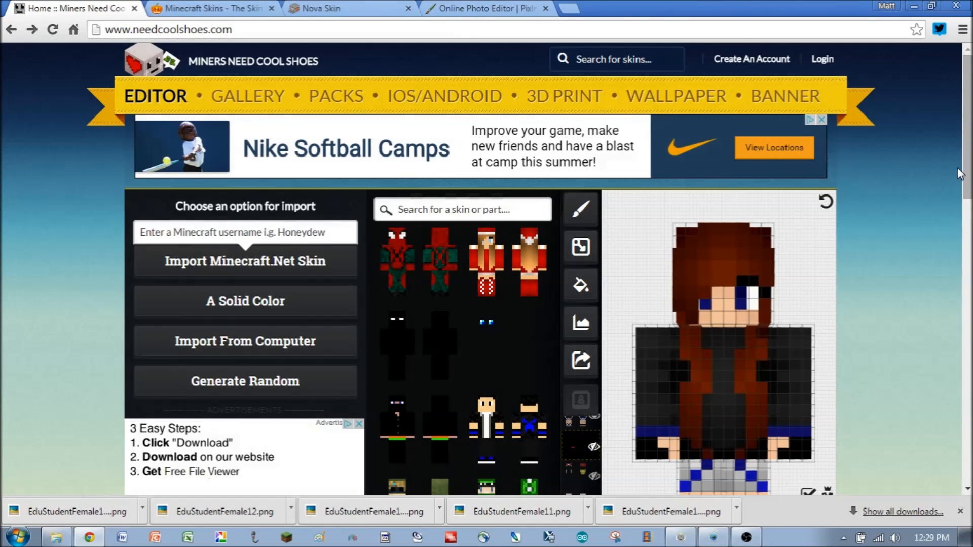
scroll(968, 170, down, 2)
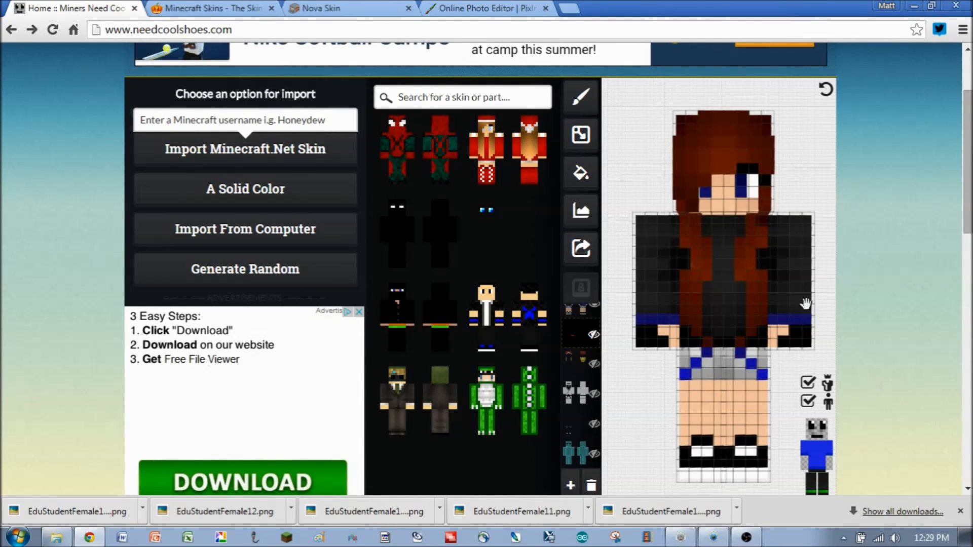
drag(732, 308, 712, 303)
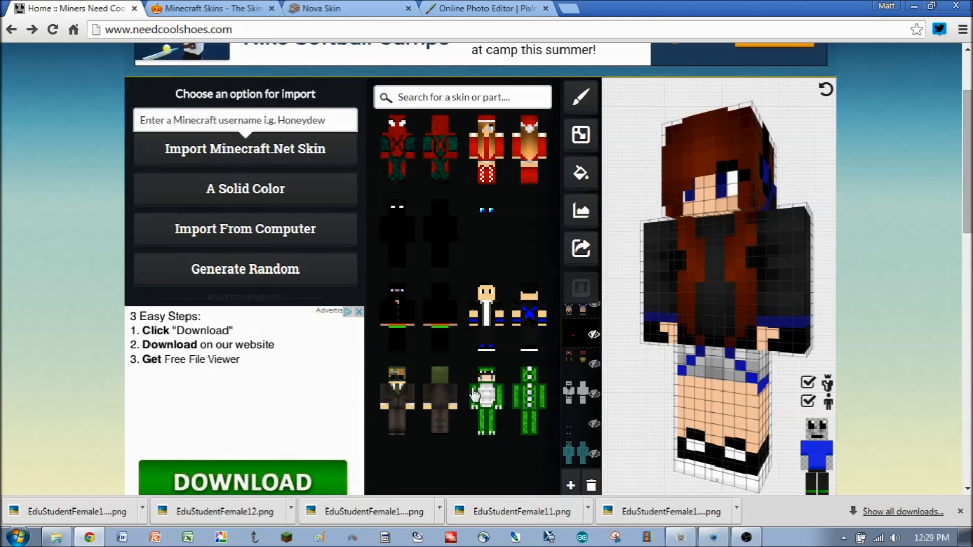
scroll(18, 245, up, 3)
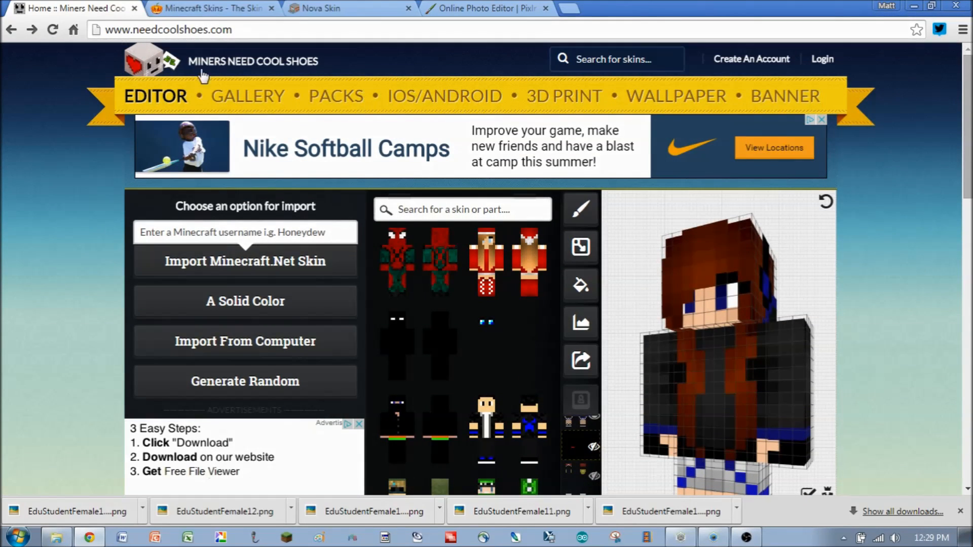
- Browse the latest skins listed on The Skindex site
click(204, 10)
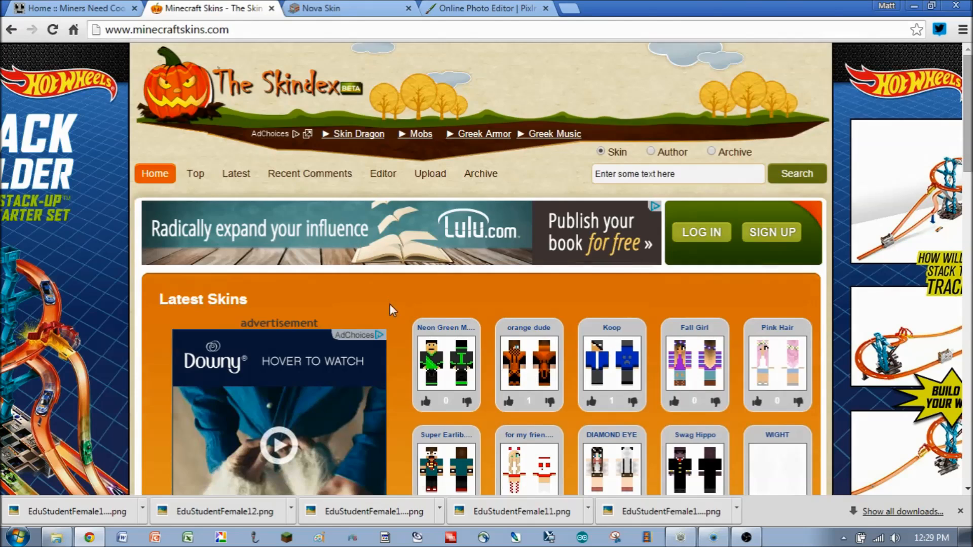
scroll(390, 305, down, 7)
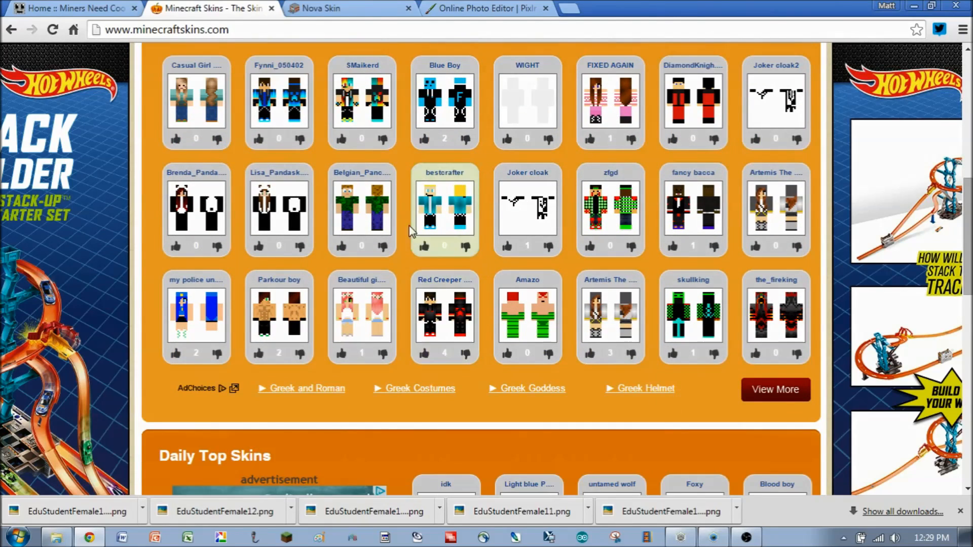
scroll(715, 400, up, 6)
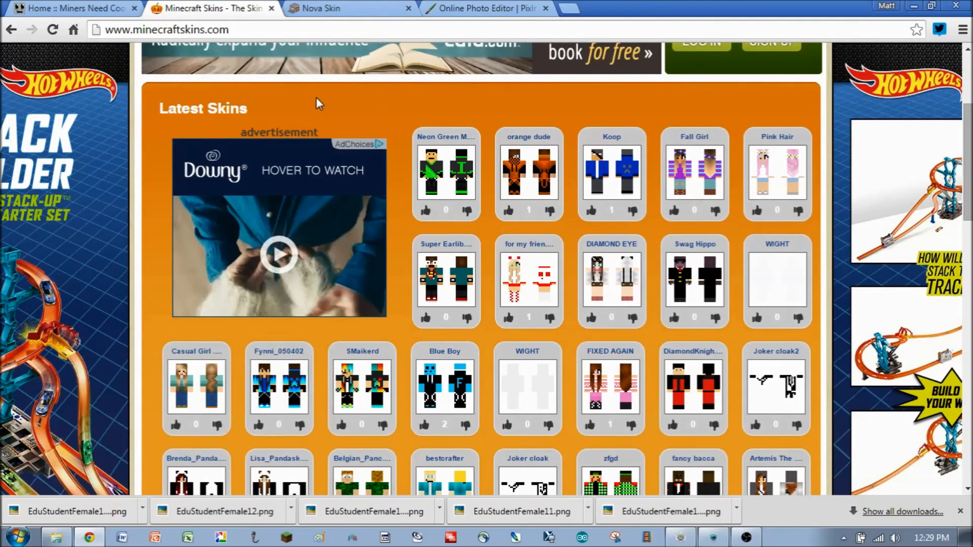
- Open the Nova Skin Player Skin Editor and rotate the model preview
click(349, 9)
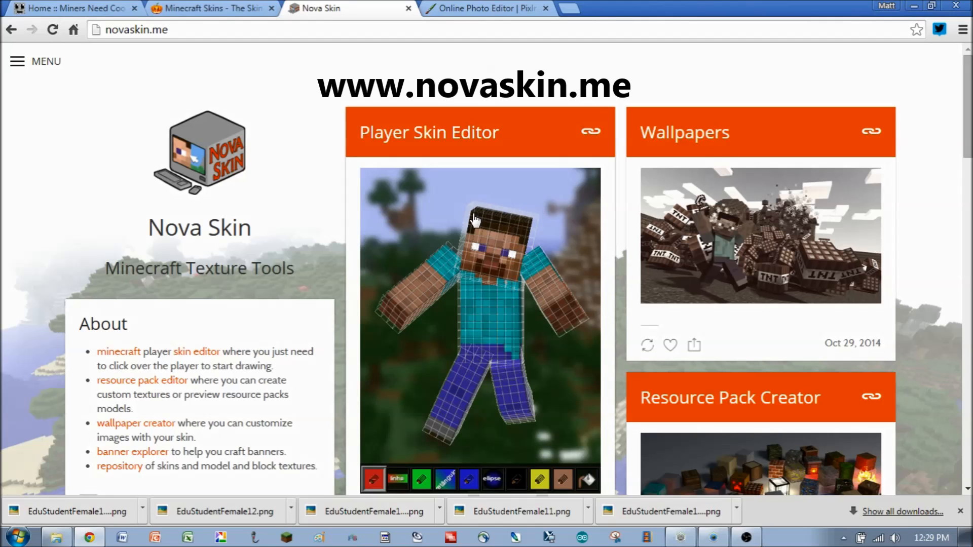
click(449, 142)
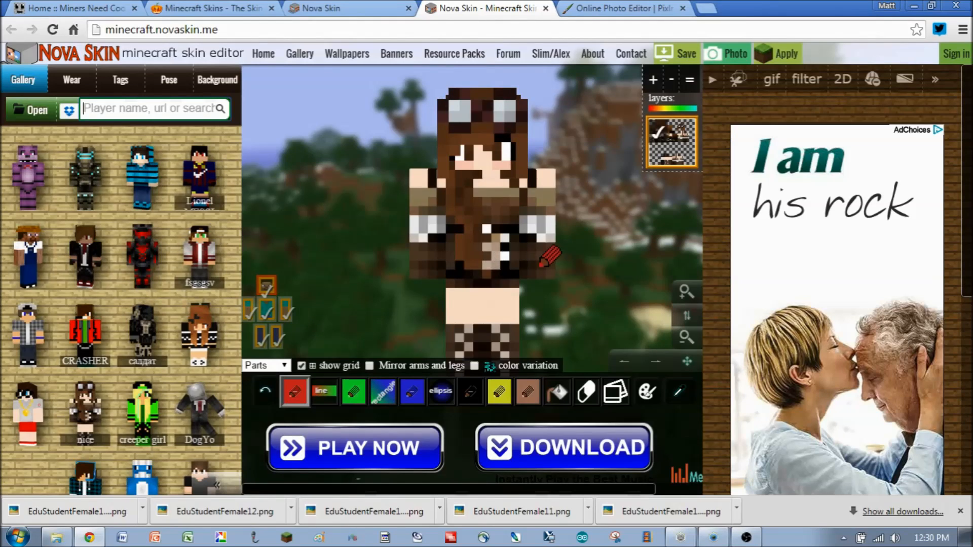
drag(581, 246, 600, 253)
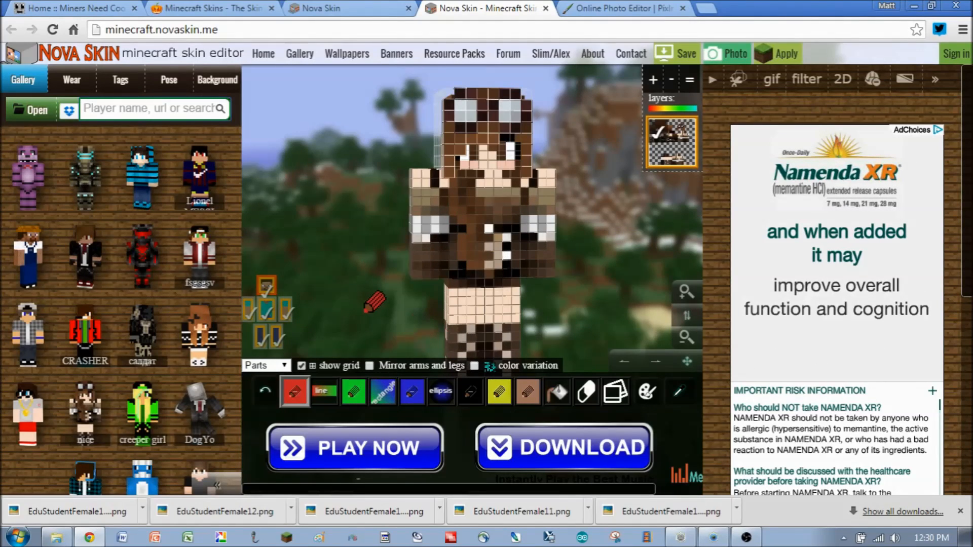
- Scroll the Nova Skin gallery and load the black-suited skin onto the model, then rotate it
scroll(76, 254, down, 3)
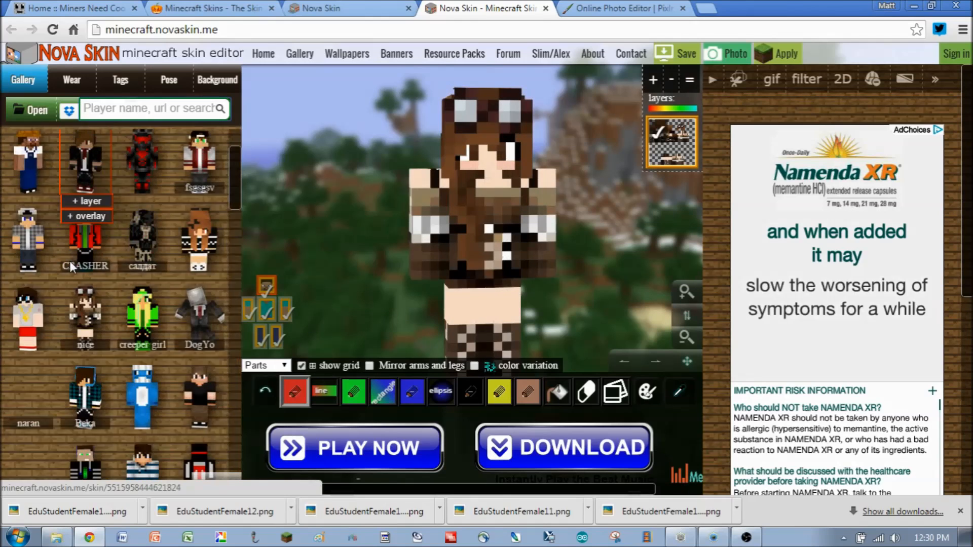
scroll(147, 264, down, 2)
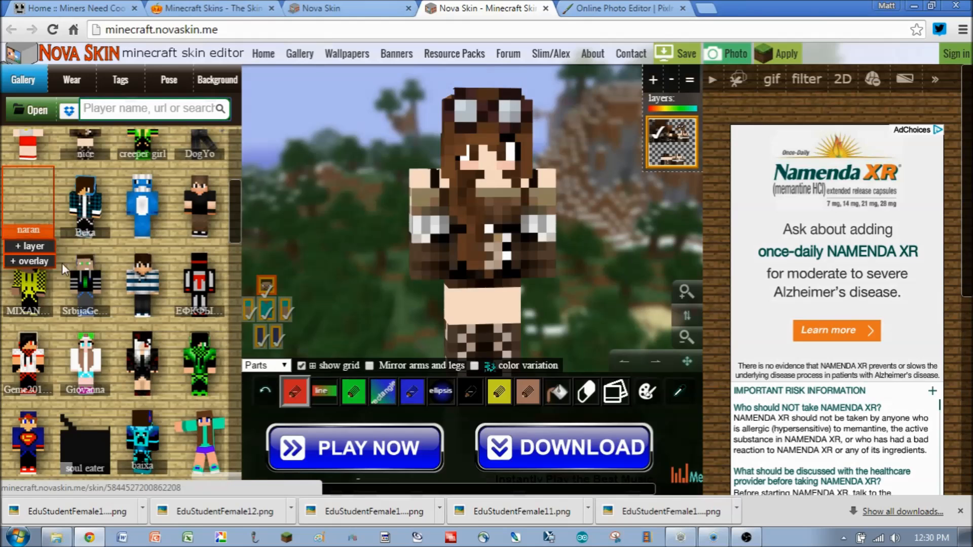
scroll(149, 263, down, 2)
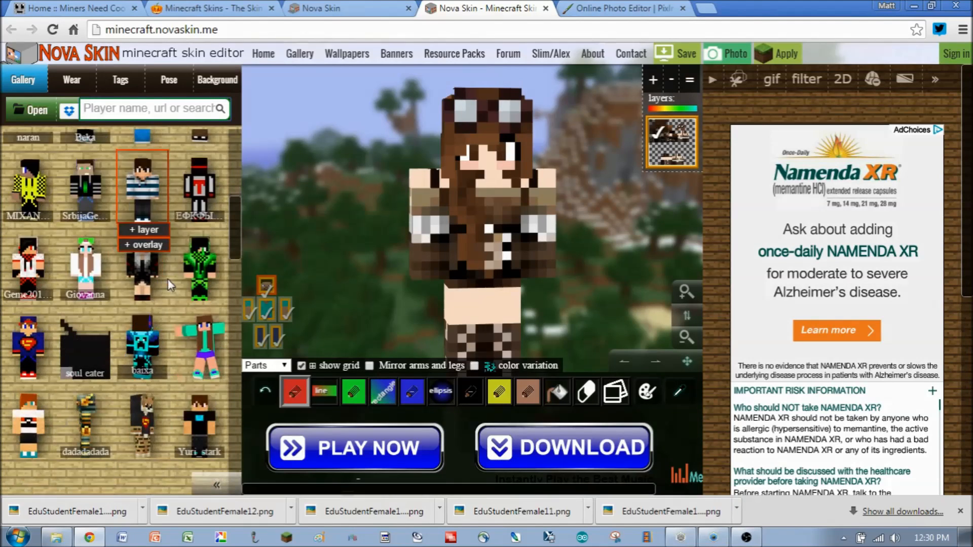
scroll(169, 278, down, 5)
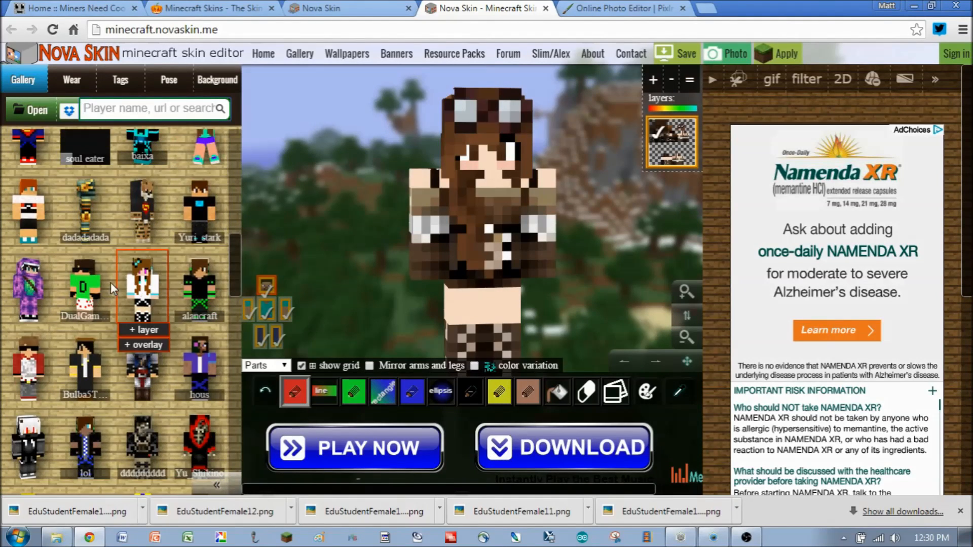
scroll(94, 290, down, 2)
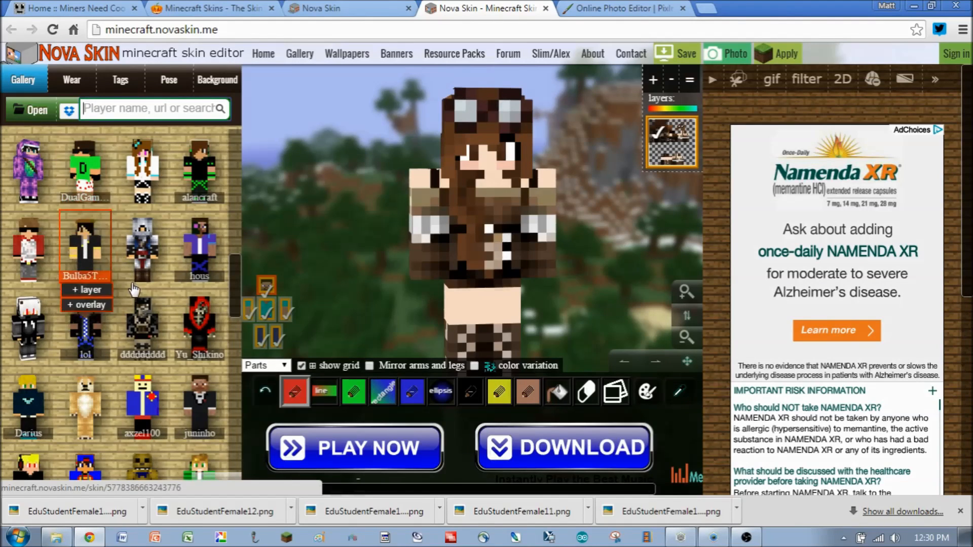
scroll(91, 253, down, 3)
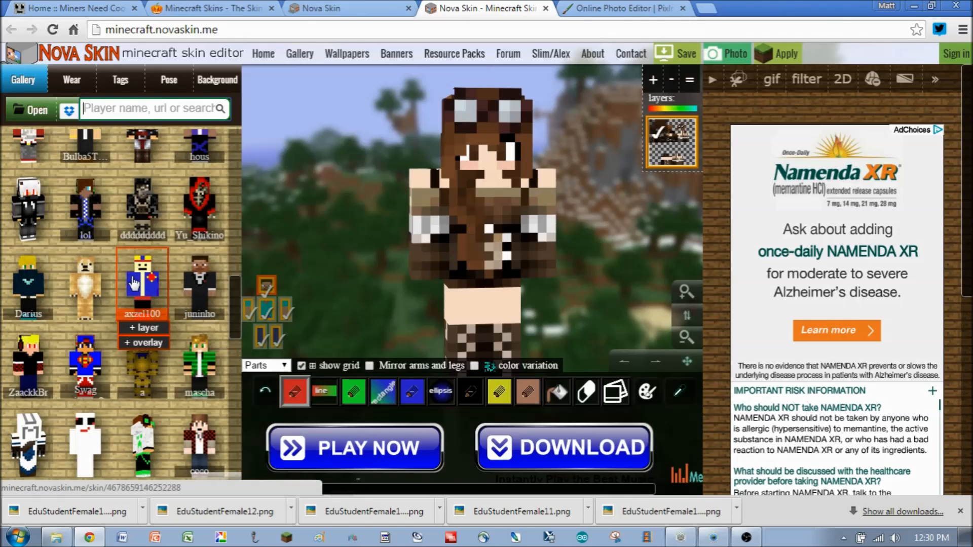
click(205, 286)
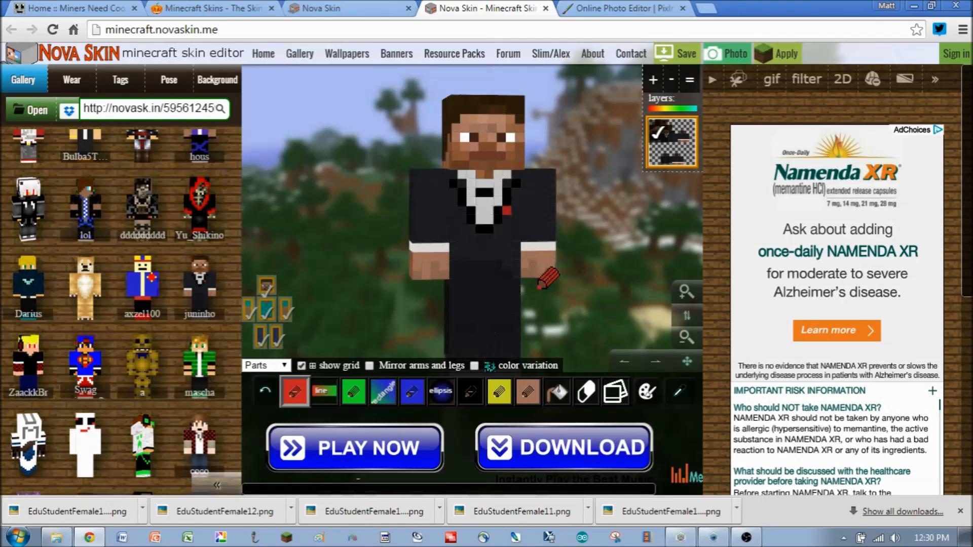
drag(578, 246, 601, 252)
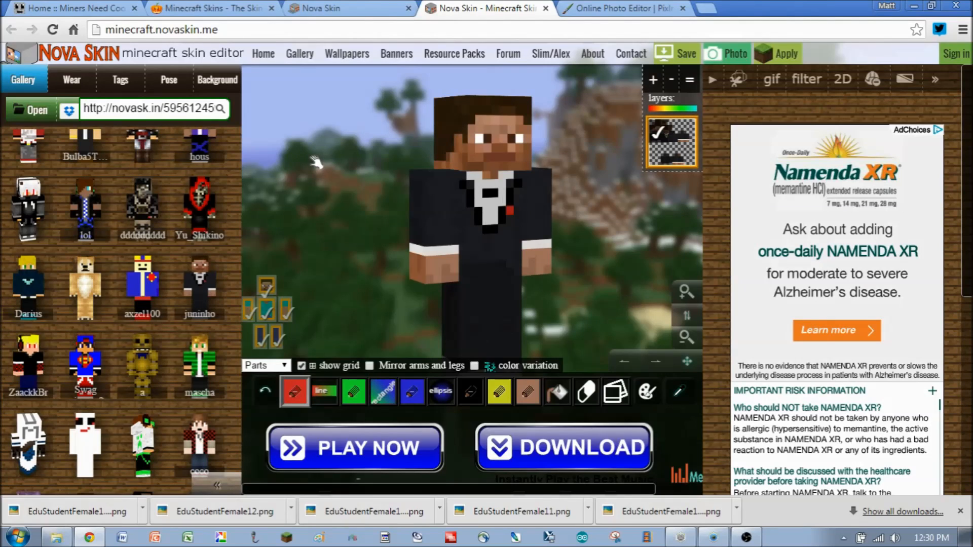
- Open the Pose settings and set the right arm rotation to 56
click(169, 80)
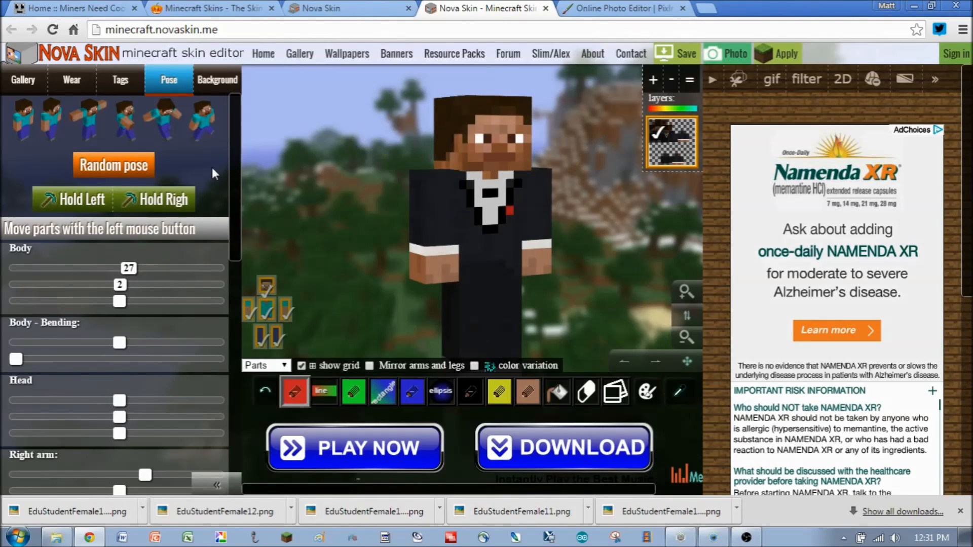
drag(232, 184, 240, 230)
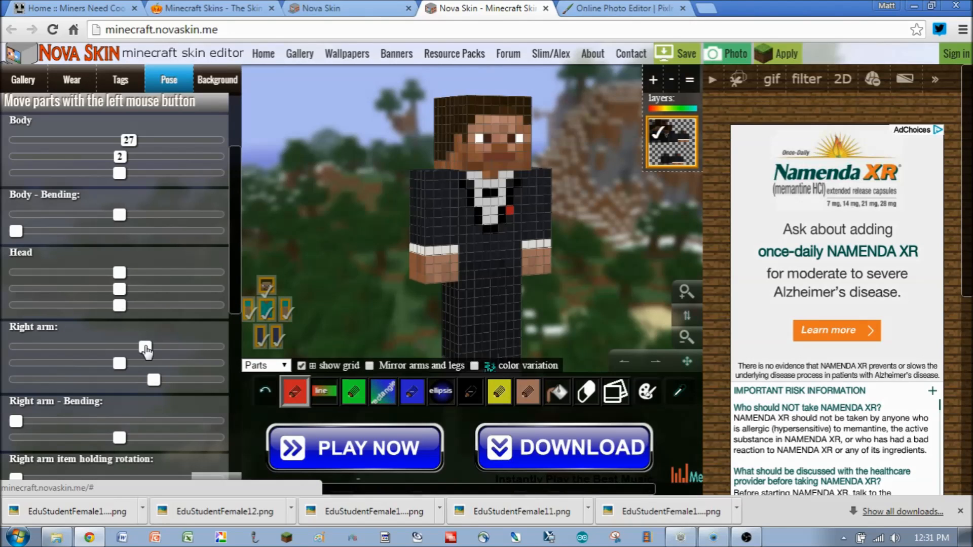
click(103, 348)
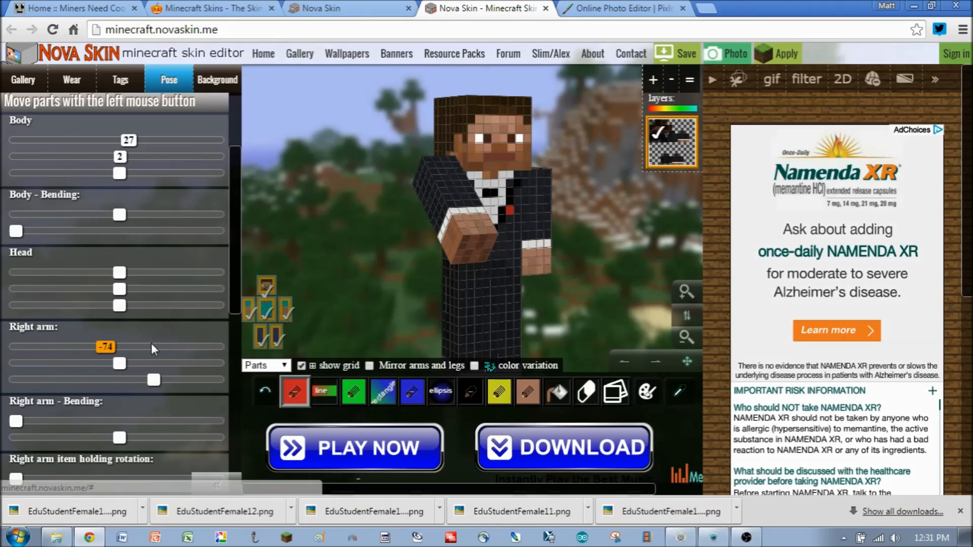
click(170, 348)
drag(174, 349, 179, 349)
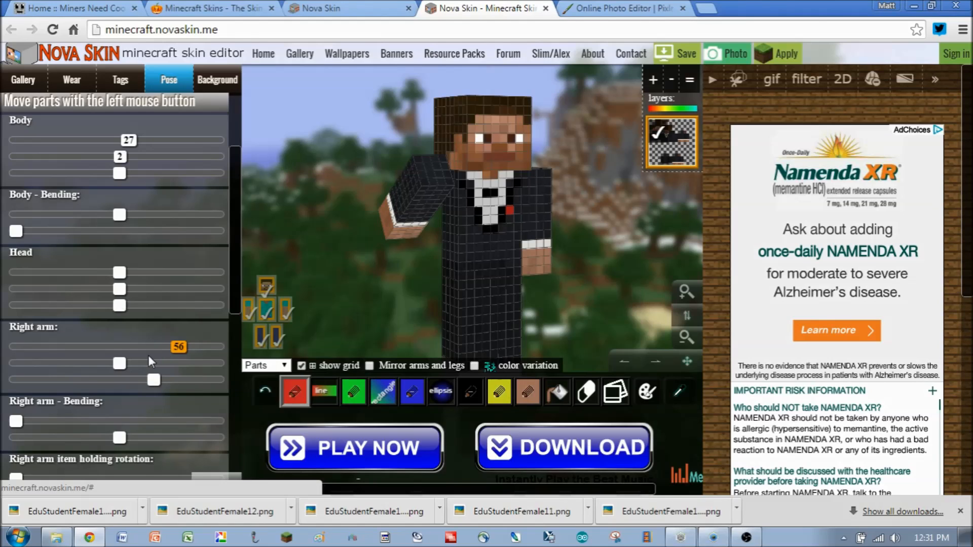
- Set the left arm rotation to -50 and bend the arms, right 0.2 and left 0.15
scroll(127, 397, down, 3)
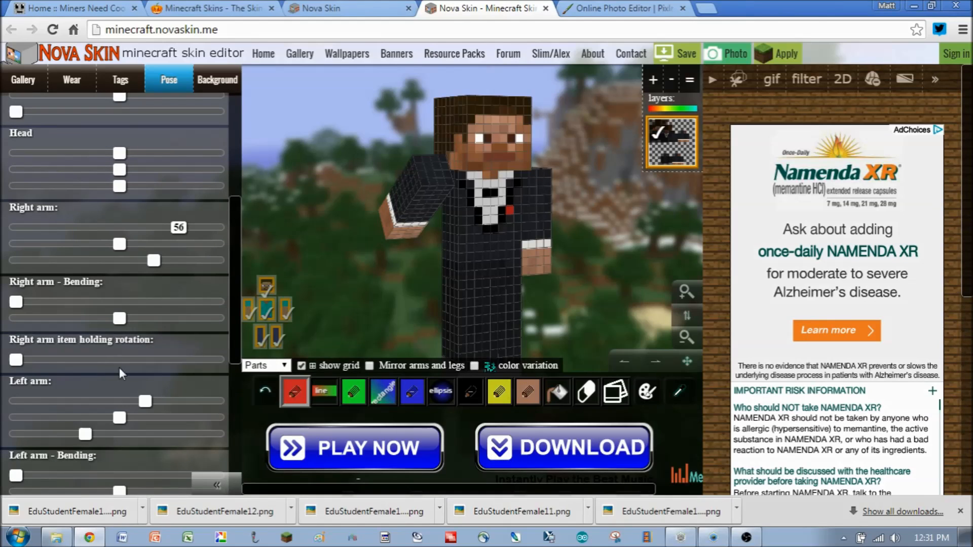
drag(145, 401, 120, 401)
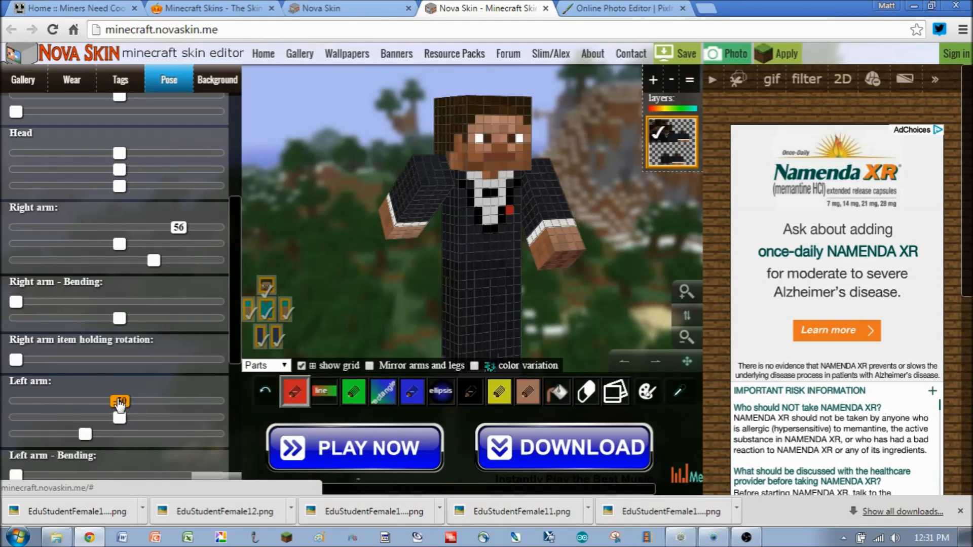
click(46, 363)
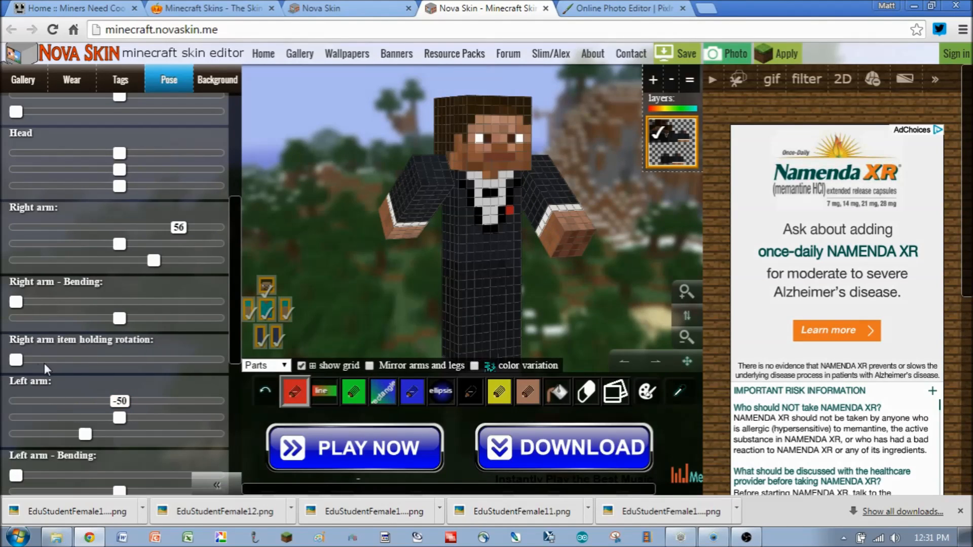
click(51, 302)
click(66, 475)
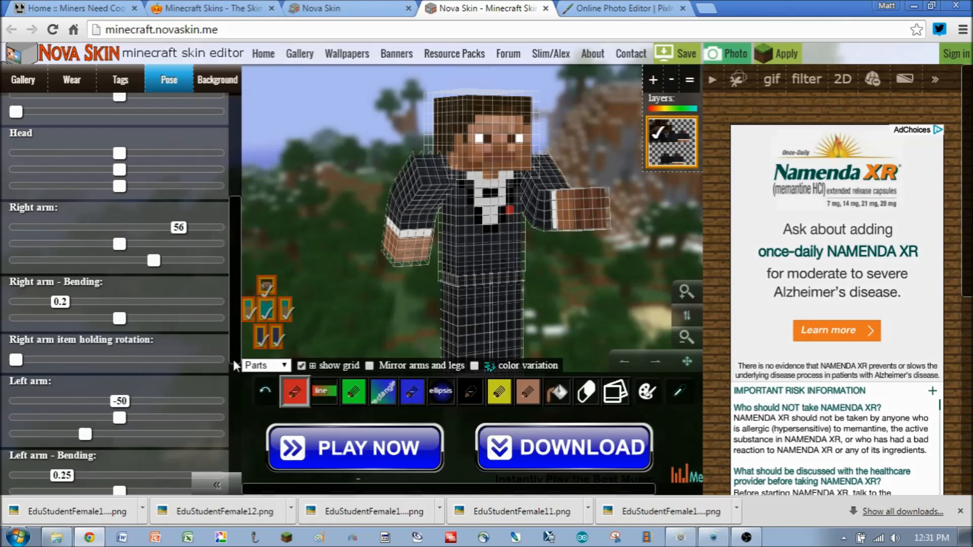
- Pose the legs: right leg rotation 44, right leg bending 0.2, and left leg rotation -45
scroll(233, 424, down, 5)
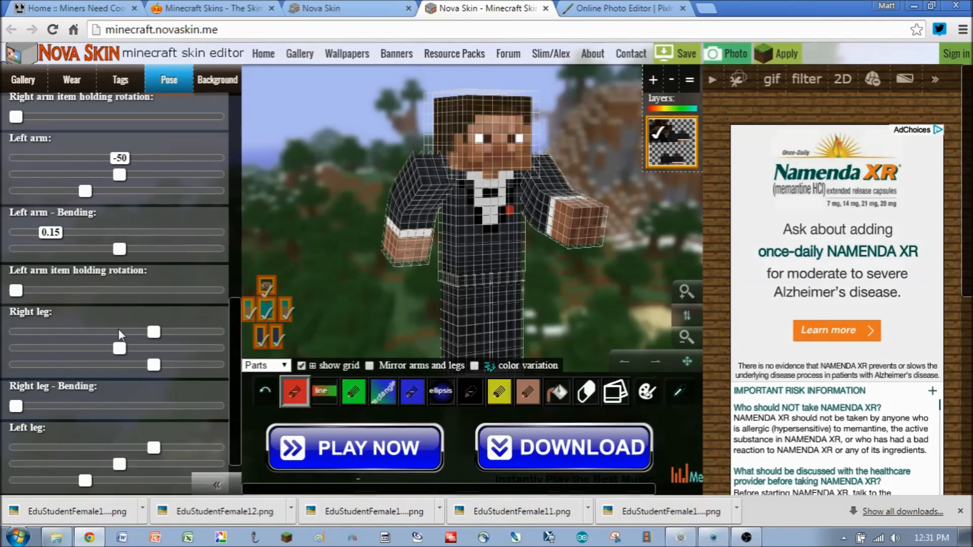
click(188, 332)
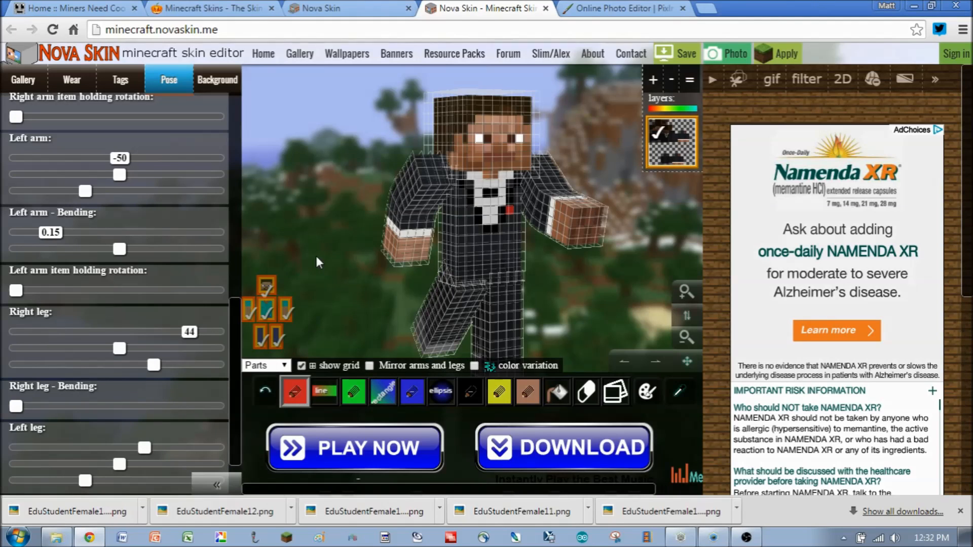
click(52, 406)
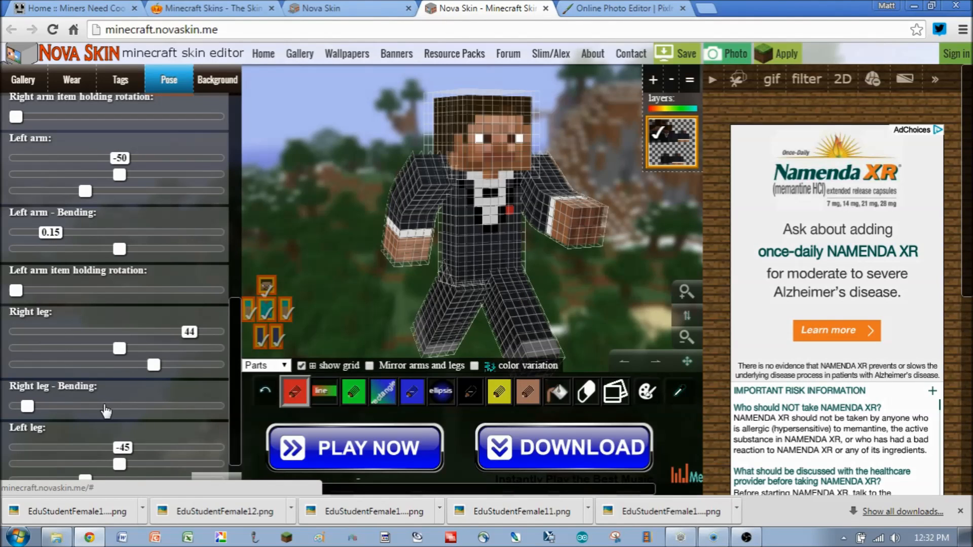
scroll(99, 408, down, 2)
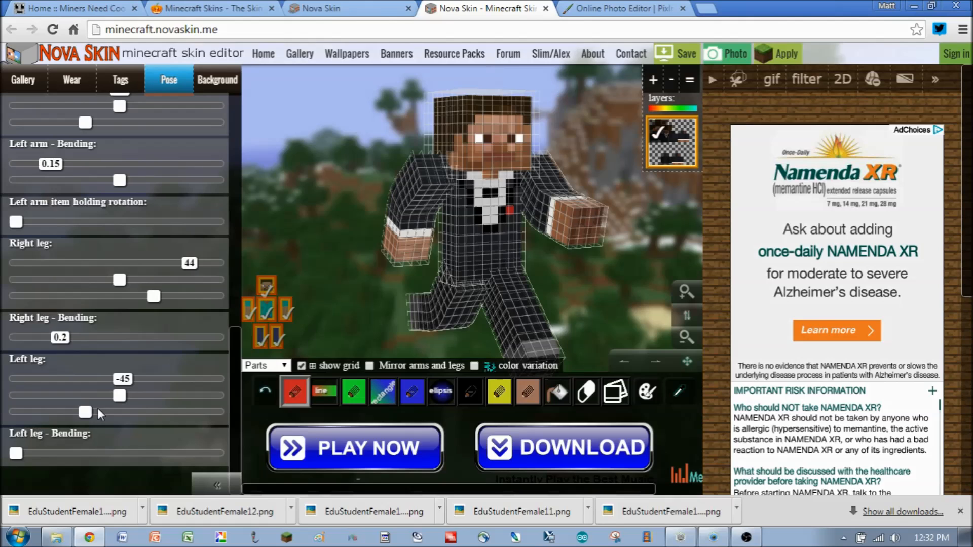
- Adjust the left leg bending and give the character a diamond sword to hold
click(50, 455)
scroll(236, 110, up, 12)
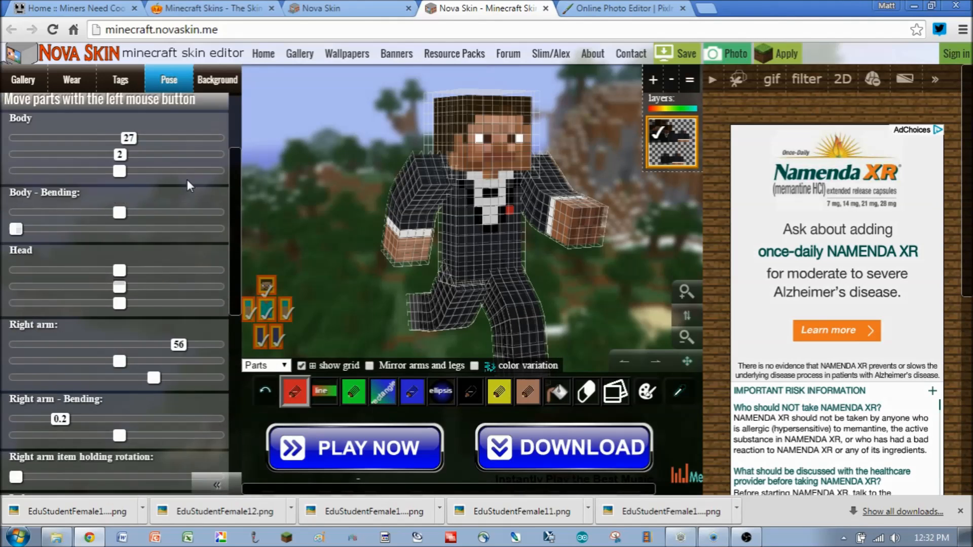
scroll(187, 179, up, 3)
click(174, 189)
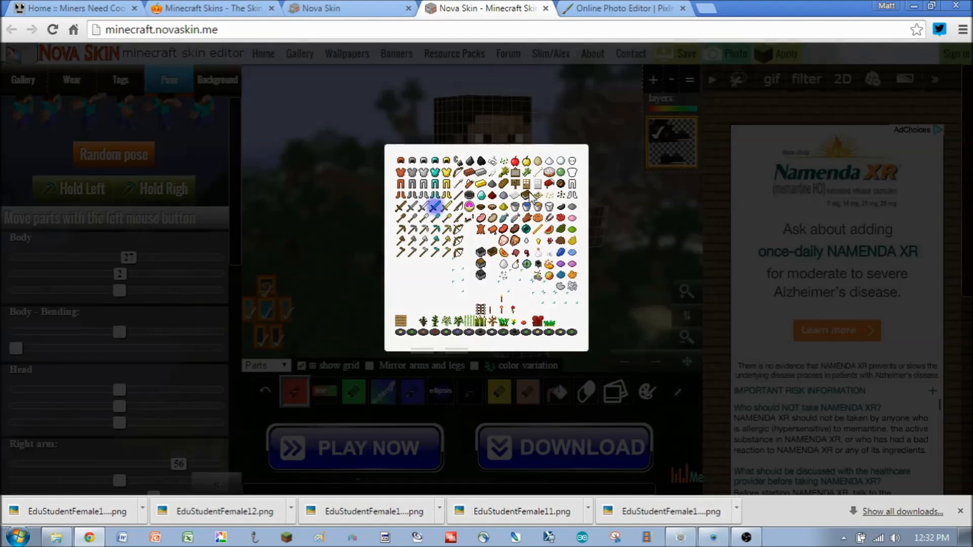
click(308, 244)
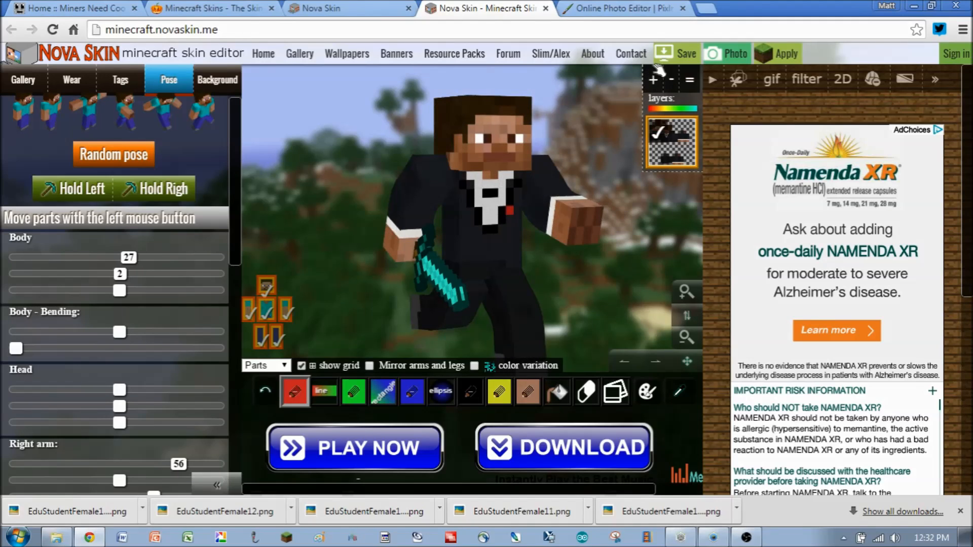
- Save the skin in Nova Skin with the Convert to pre 1.8: 64x32 format option enabled
click(687, 55)
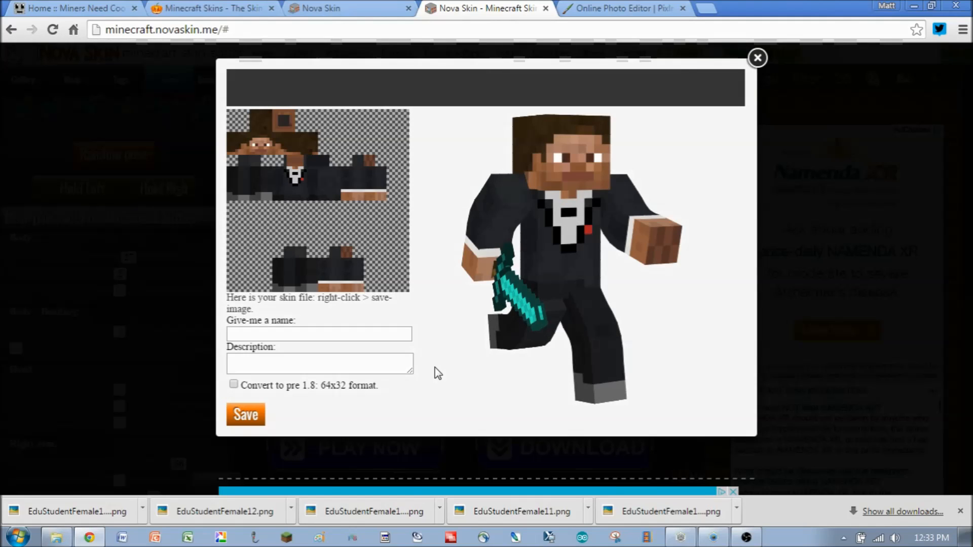
click(350, 368)
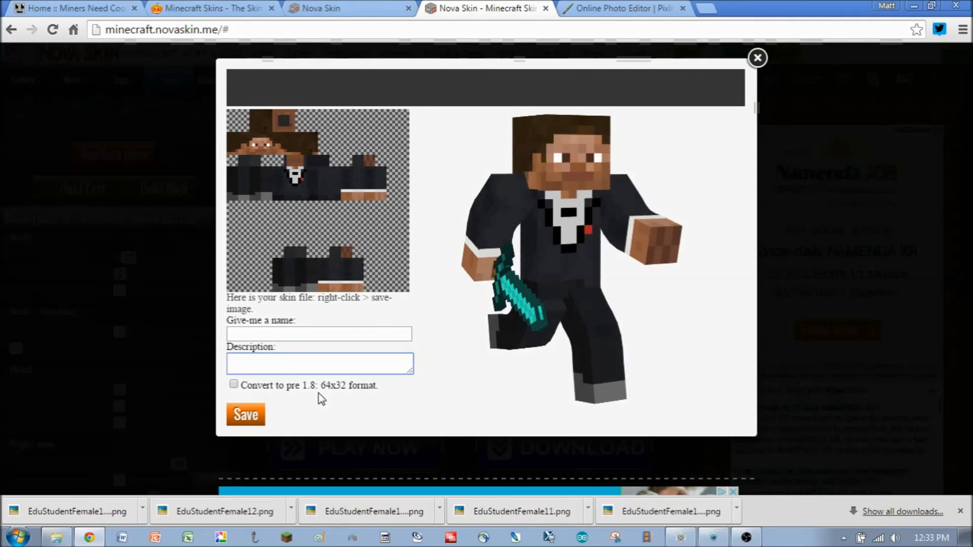
click(298, 335)
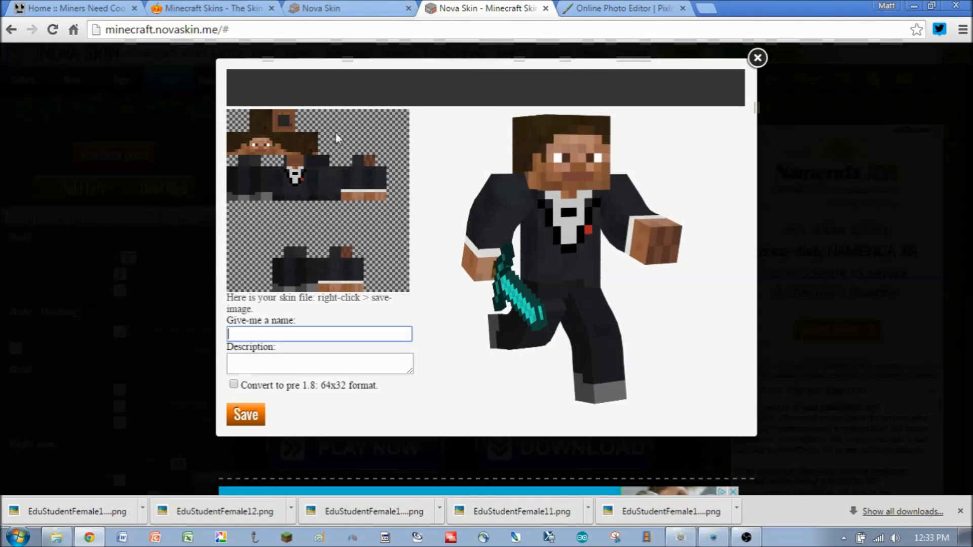
click(252, 363)
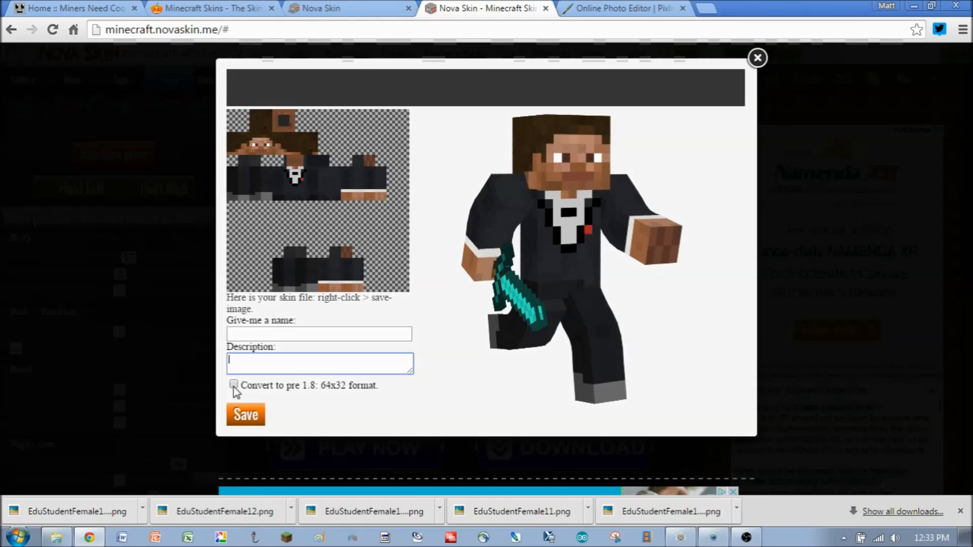
click(234, 386)
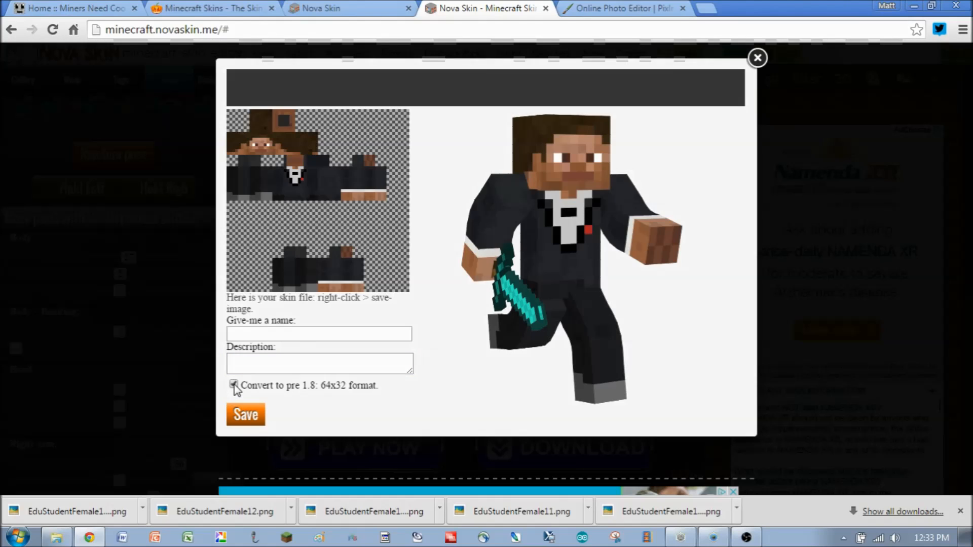
click(354, 334)
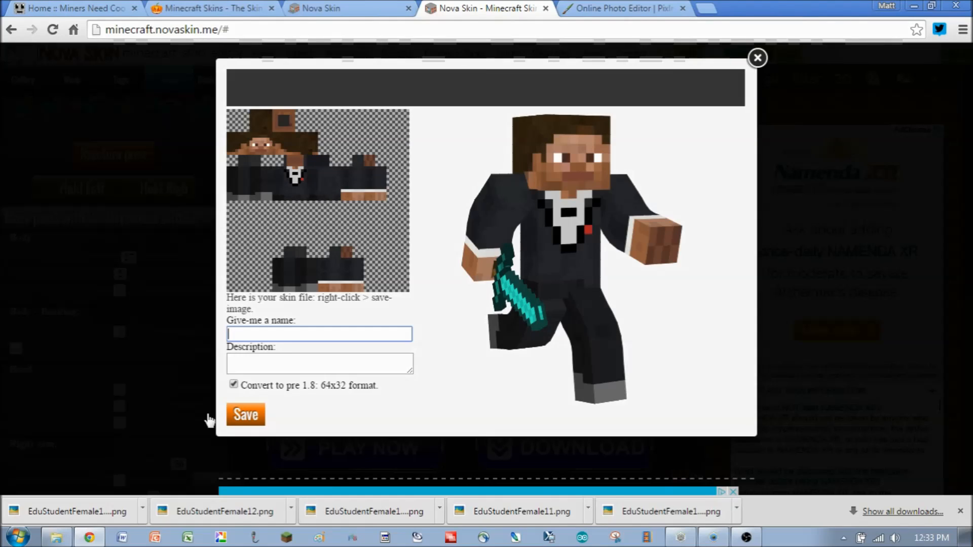
click(247, 417)
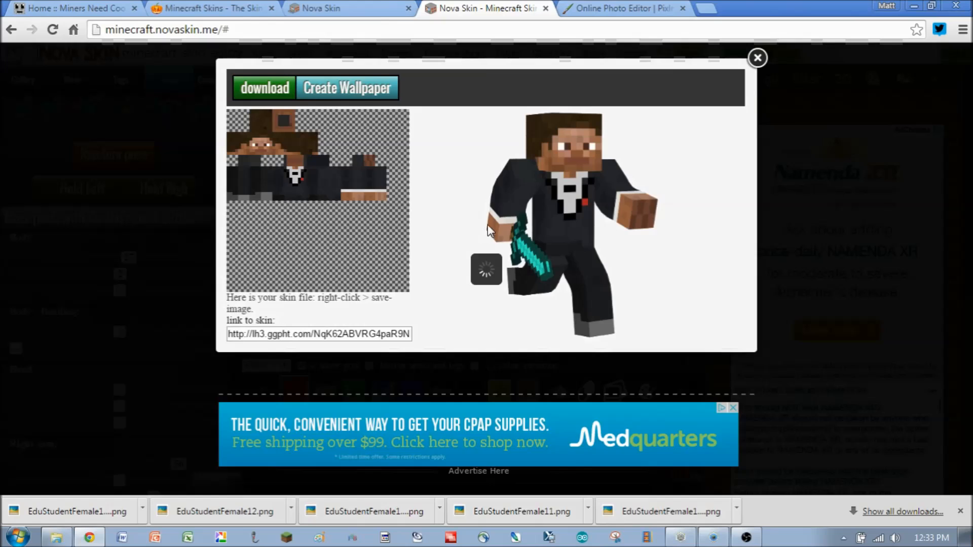
- Save the skin texture image into the Resource Pack folder as EduTeacherMale1.png
click(398, 366)
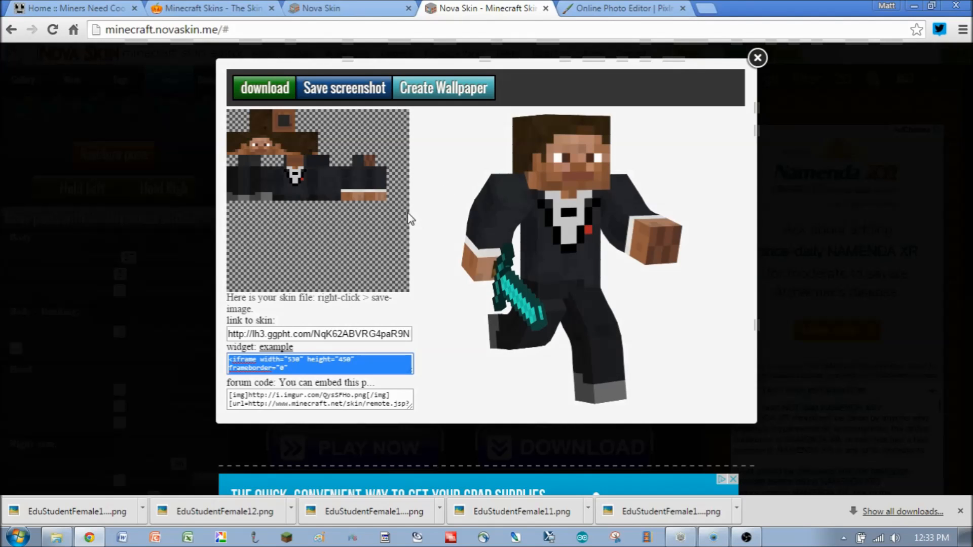
right_click(284, 180)
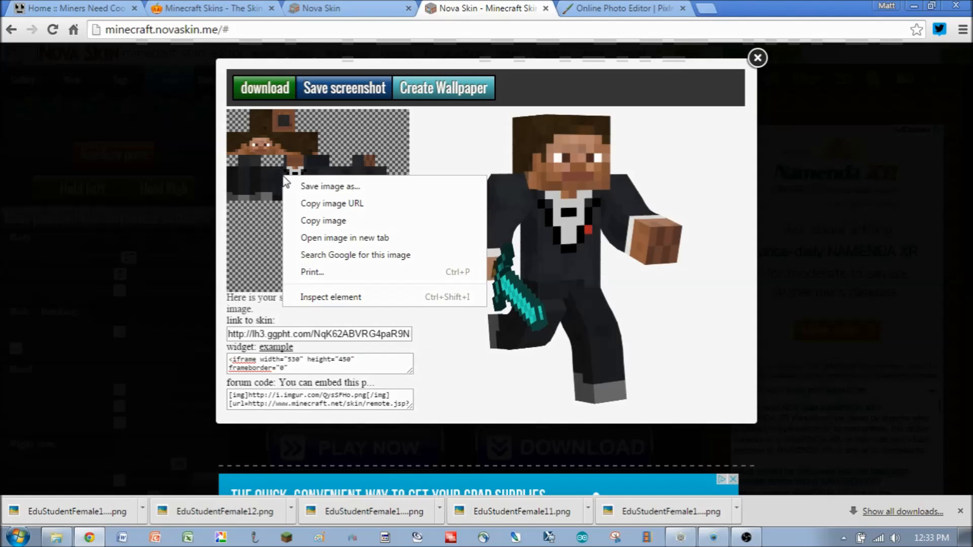
click(310, 188)
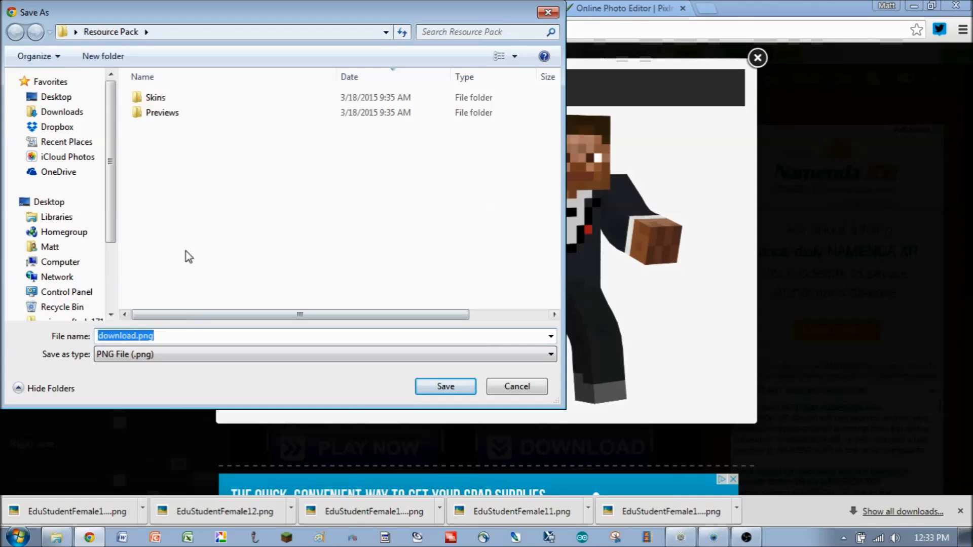
click(181, 335)
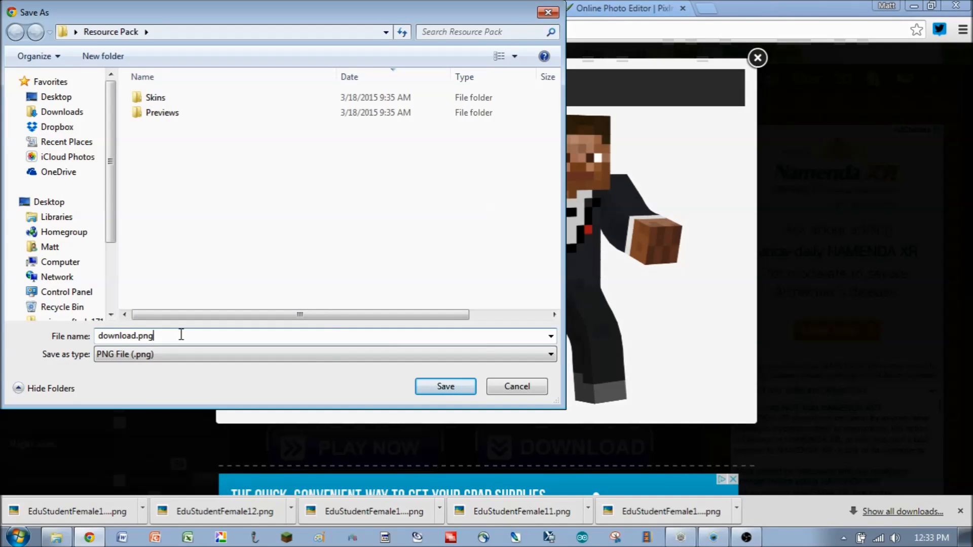
drag(181, 335, 85, 329)
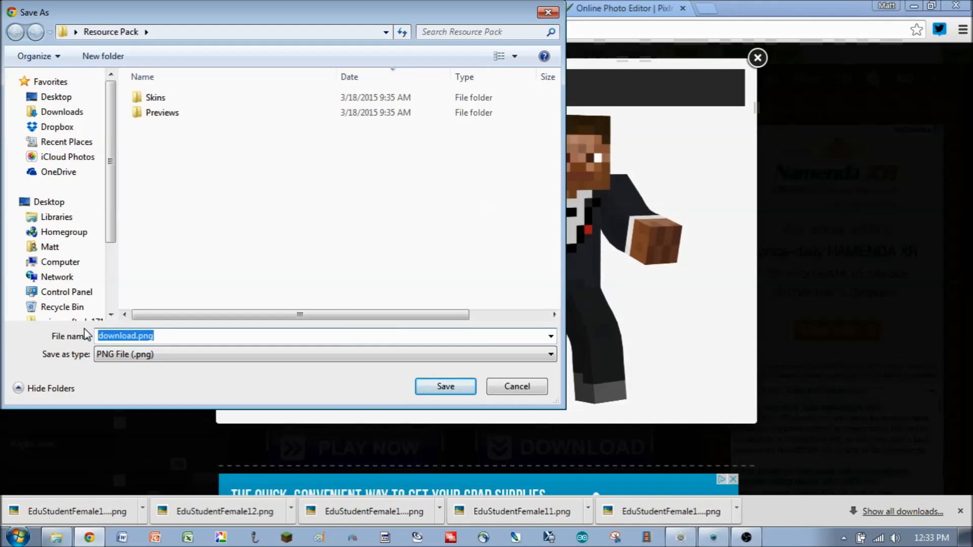
text(E)
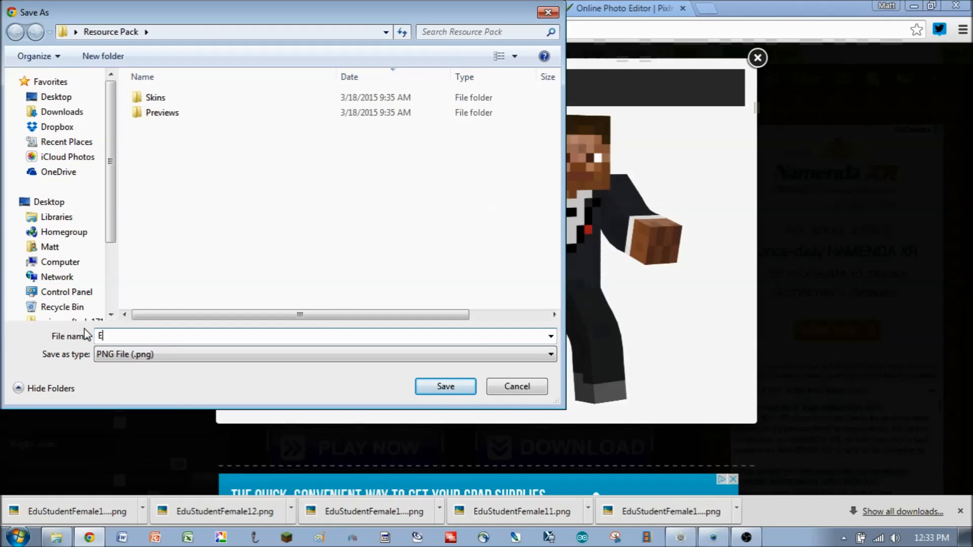
text(du)
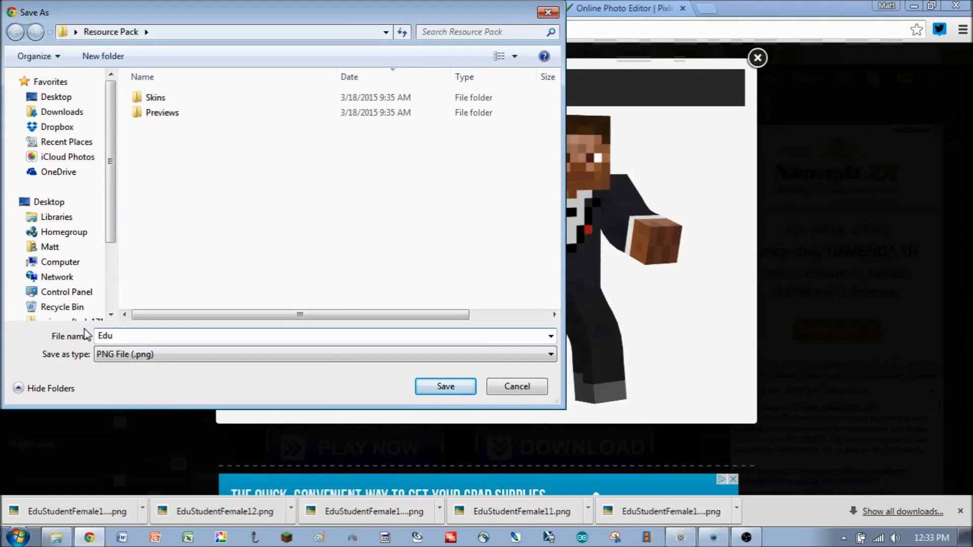
text(Teacher)
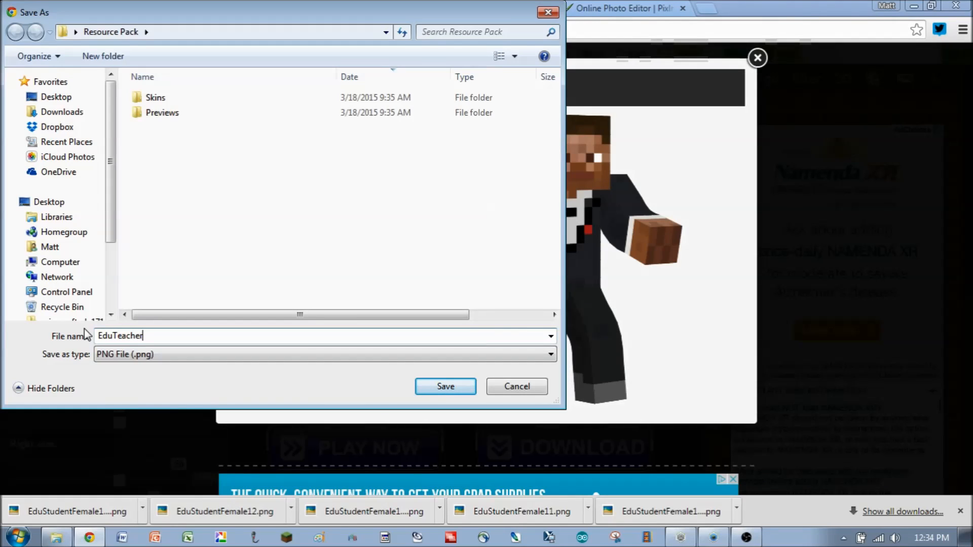
text(Ma)
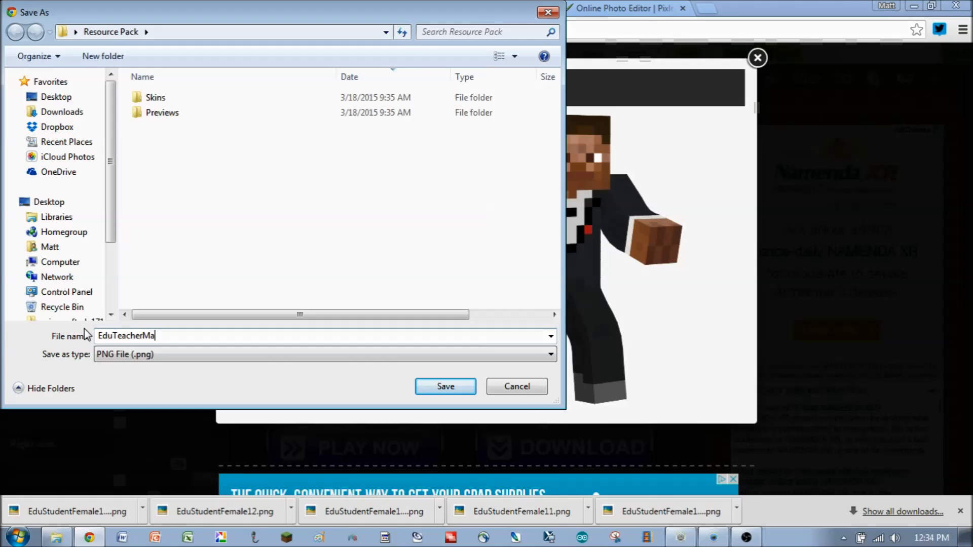
text(le1.png)
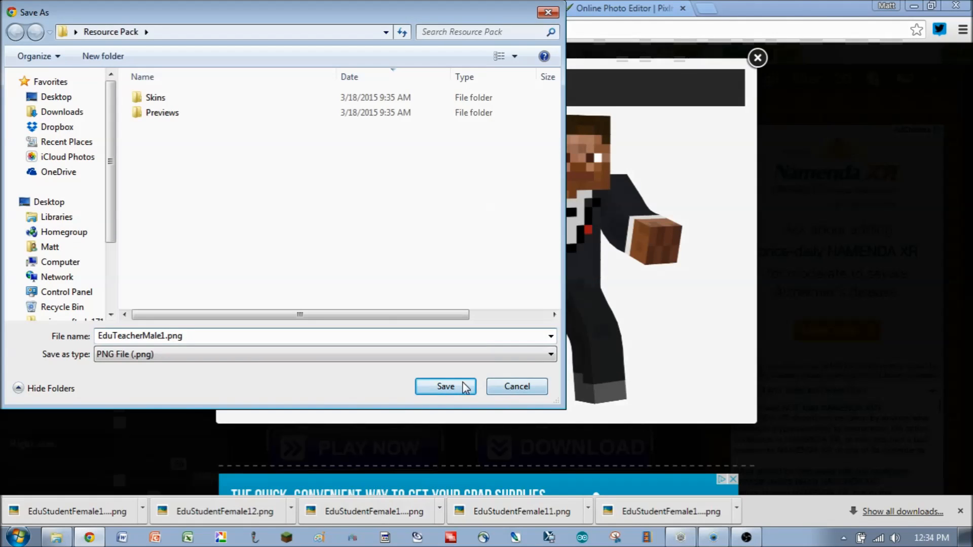
click(445, 386)
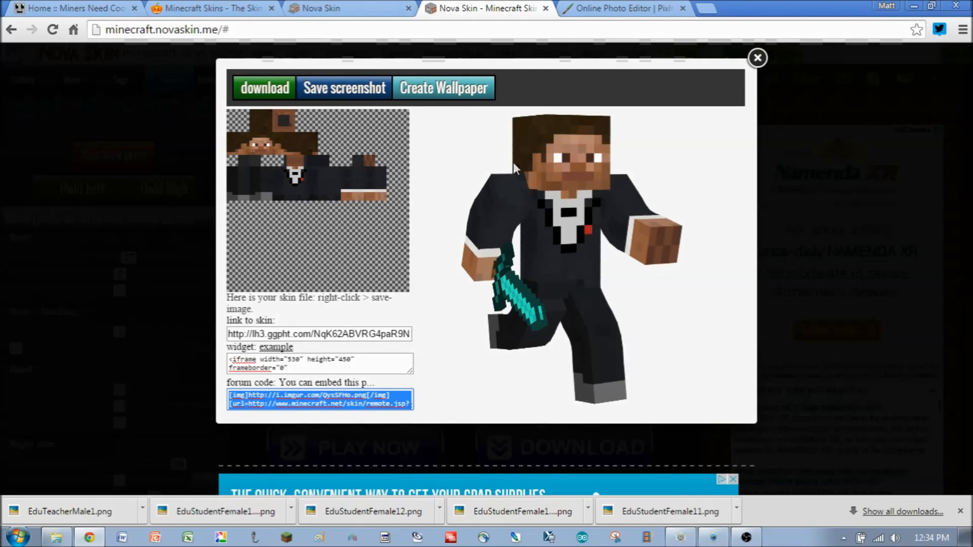
- Save the 3D preview image of the skin into the same folder as EduTeacherMale1Prev.png
right_click(564, 242)
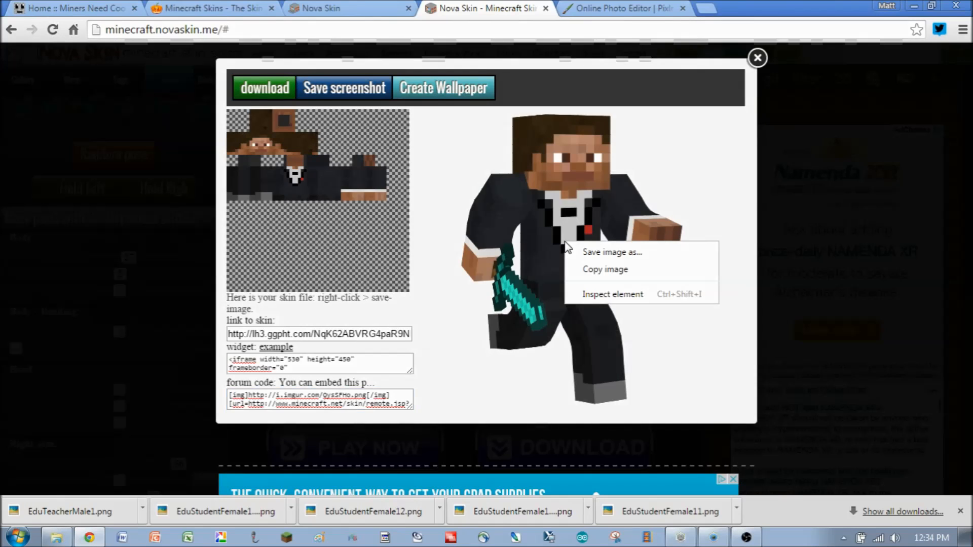
click(596, 253)
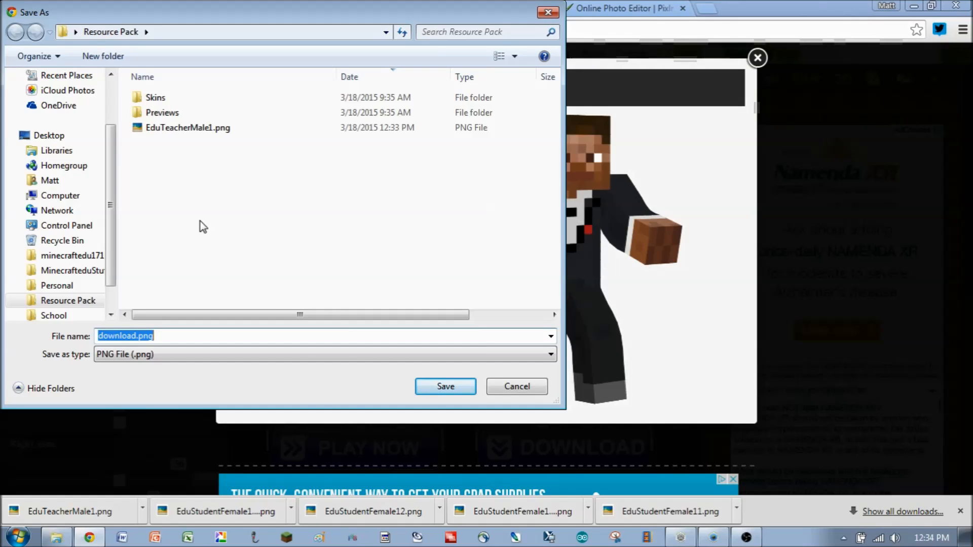
text(E)
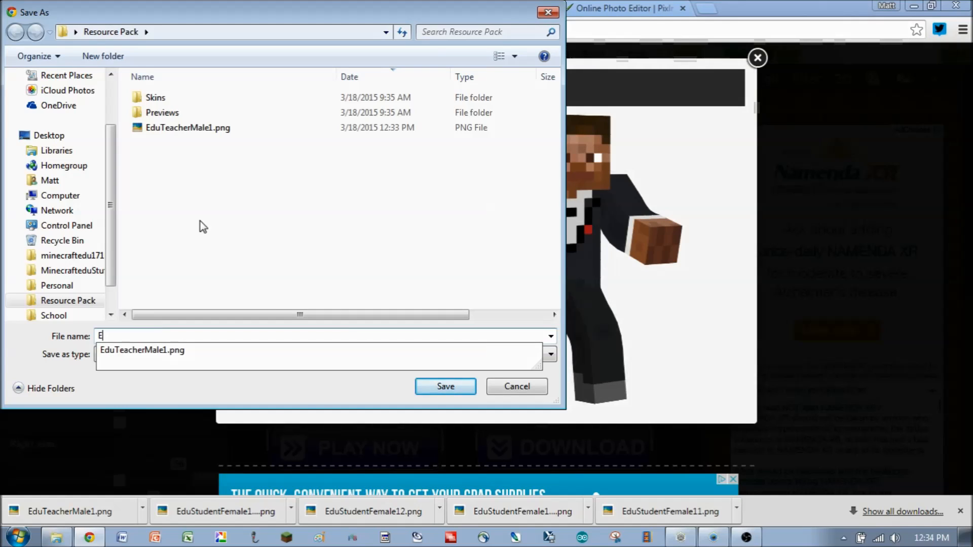
text(duTe)
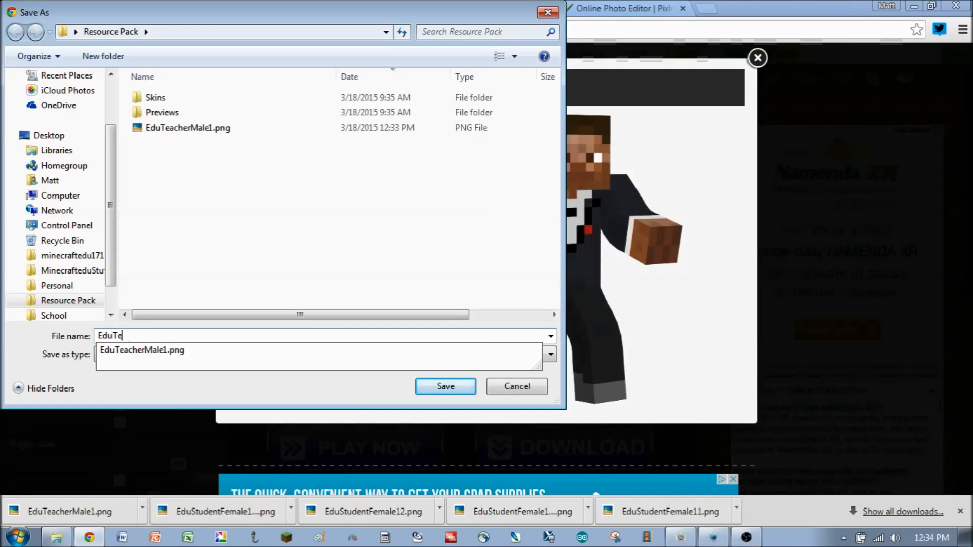
text(acherMale)
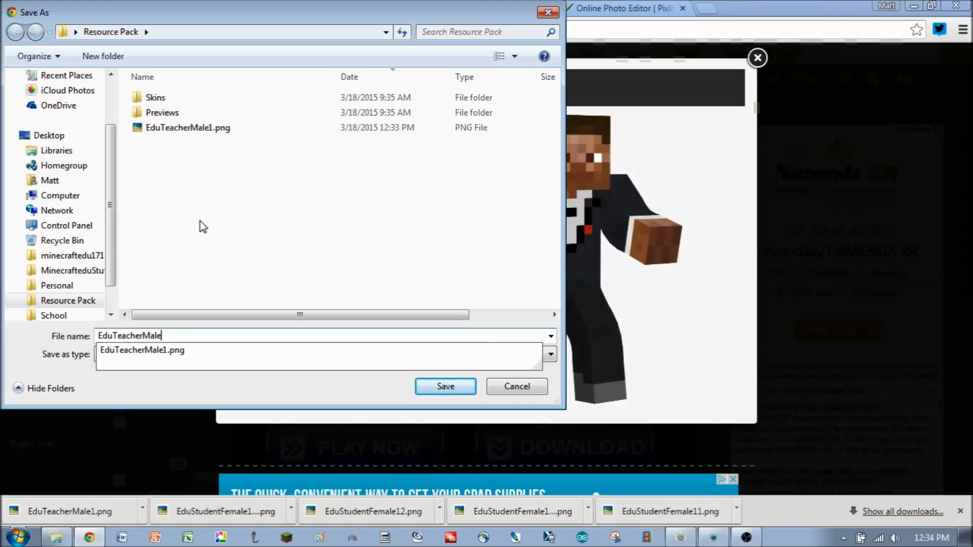
text(1P)
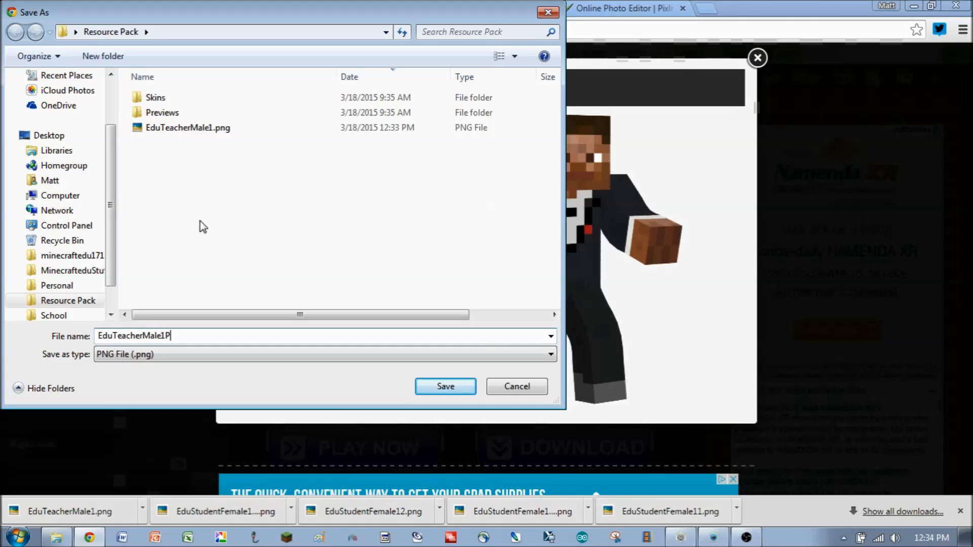
text(rev.png)
key(Return)
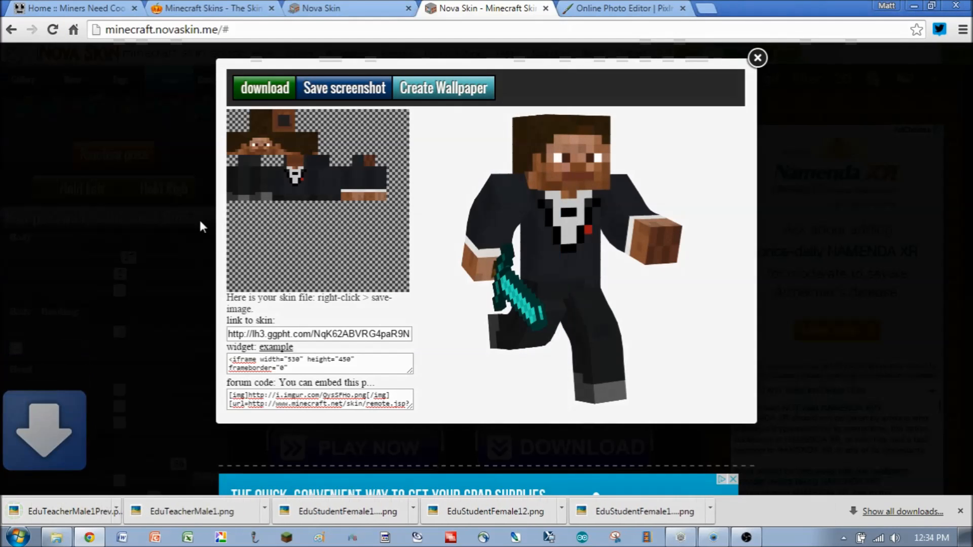
- Close the skin save dialog and minimize the browser and the mob textures folder window
click(758, 58)
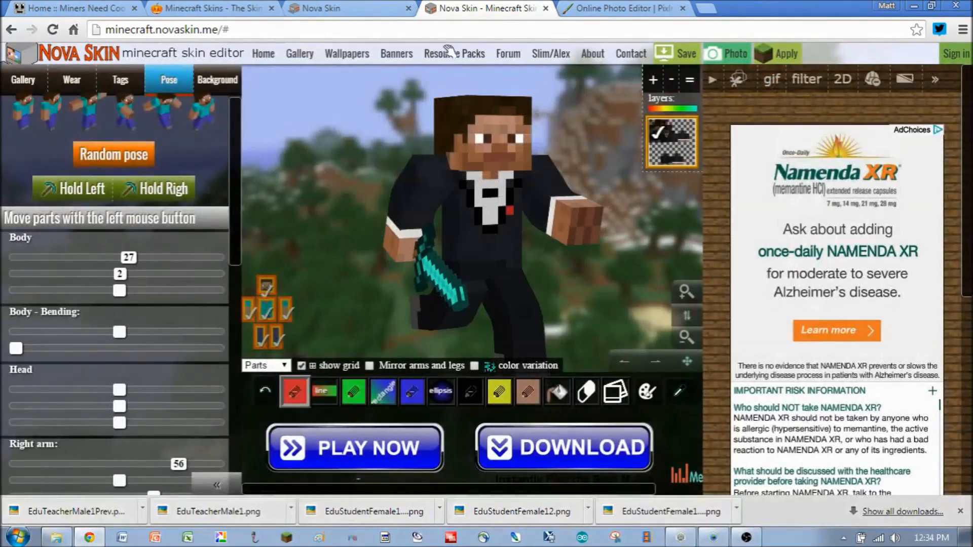
click(914, 8)
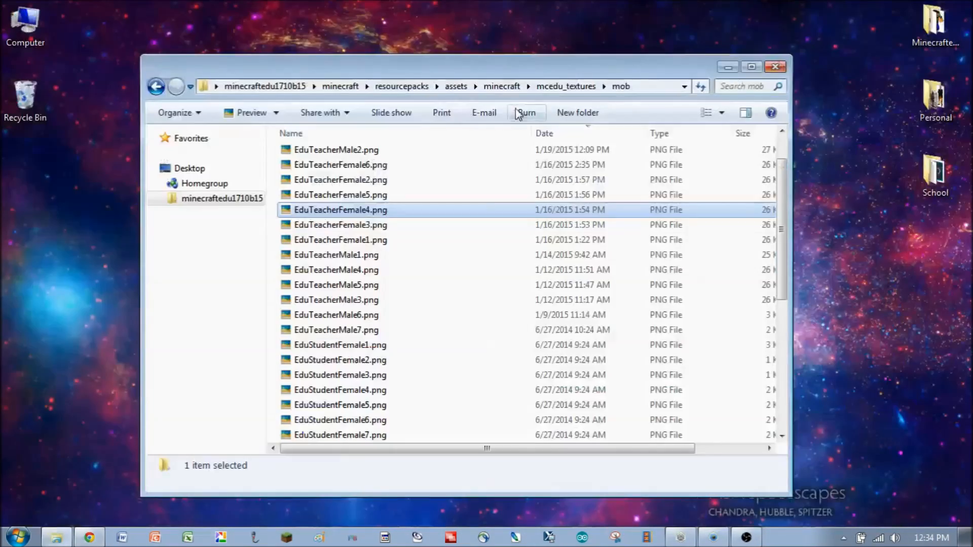
click(479, 361)
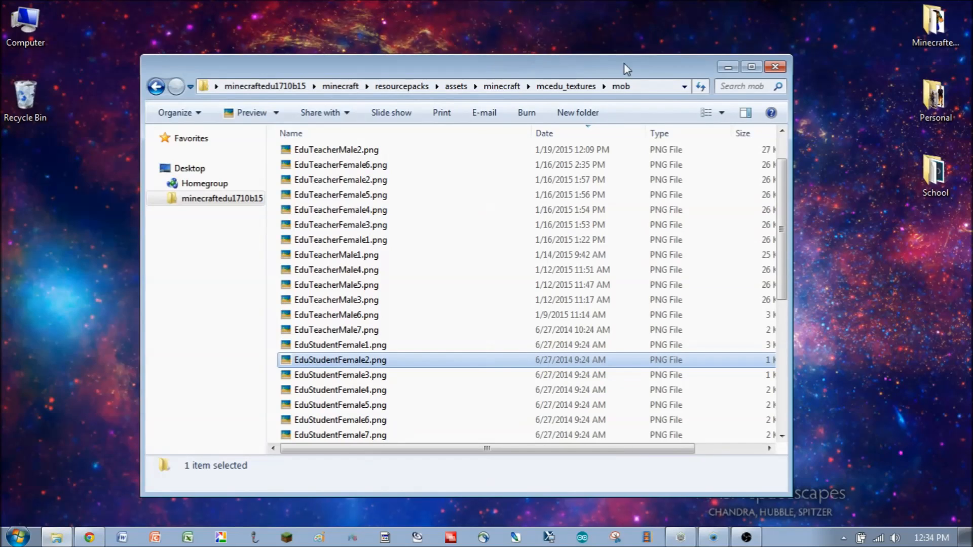
click(728, 68)
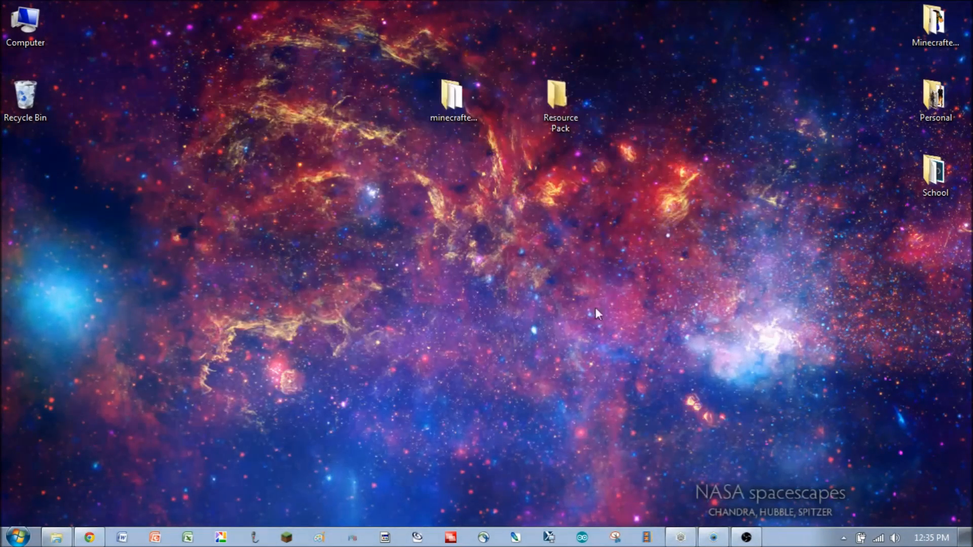
- Open the desktop Resource Pack folder, then its Skins subfolder, and browse the saved skin files
double_click(558, 99)
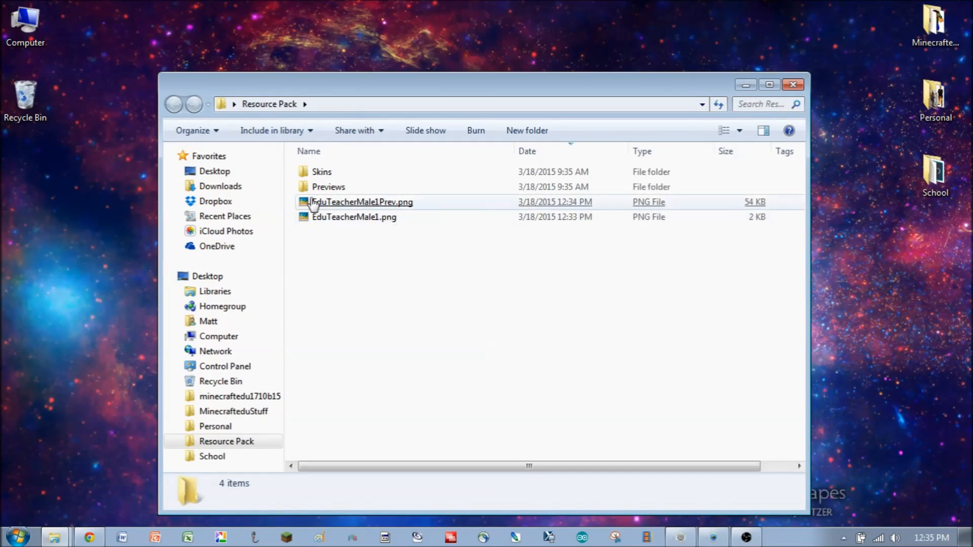
double_click(325, 174)
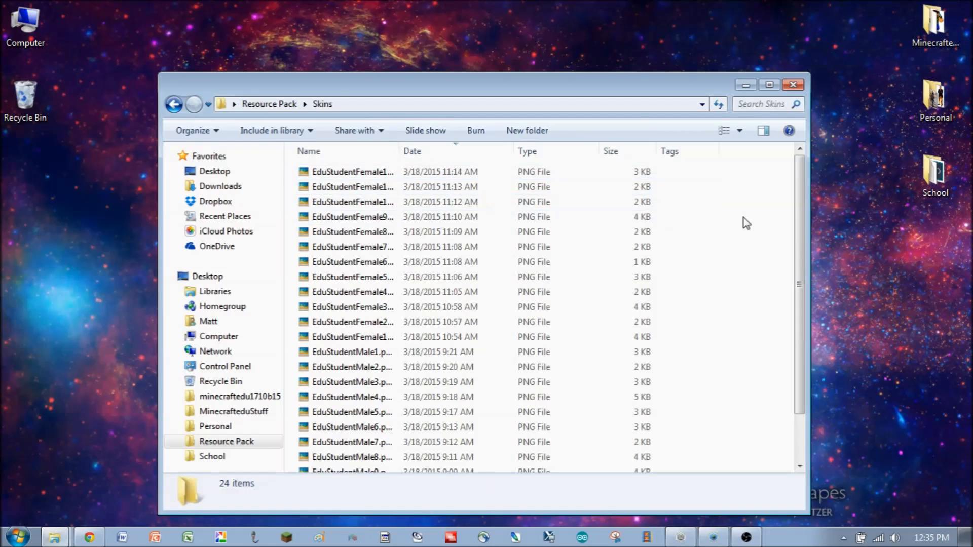
drag(798, 225, 801, 263)
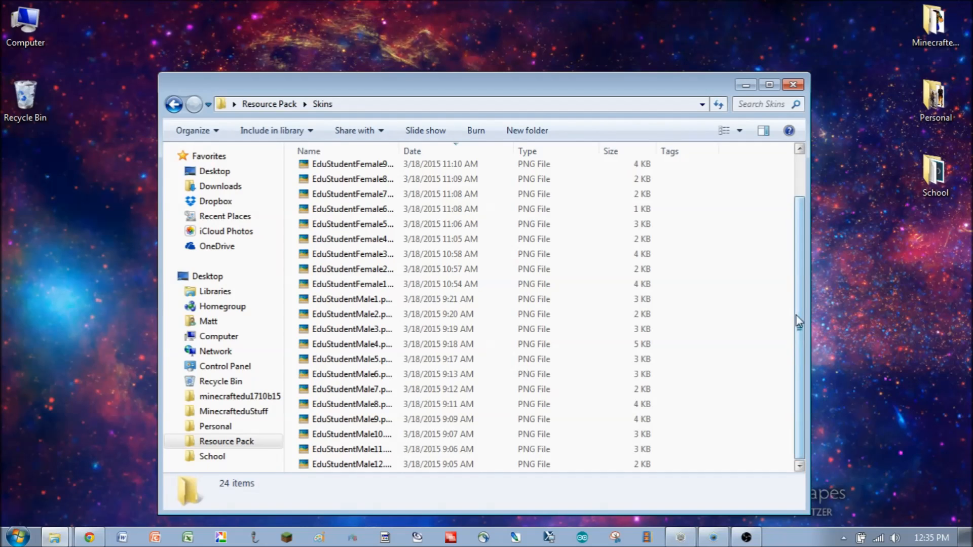
- Open and inspect saved student skin textures from the Skins folder in the image viewer
click(558, 285)
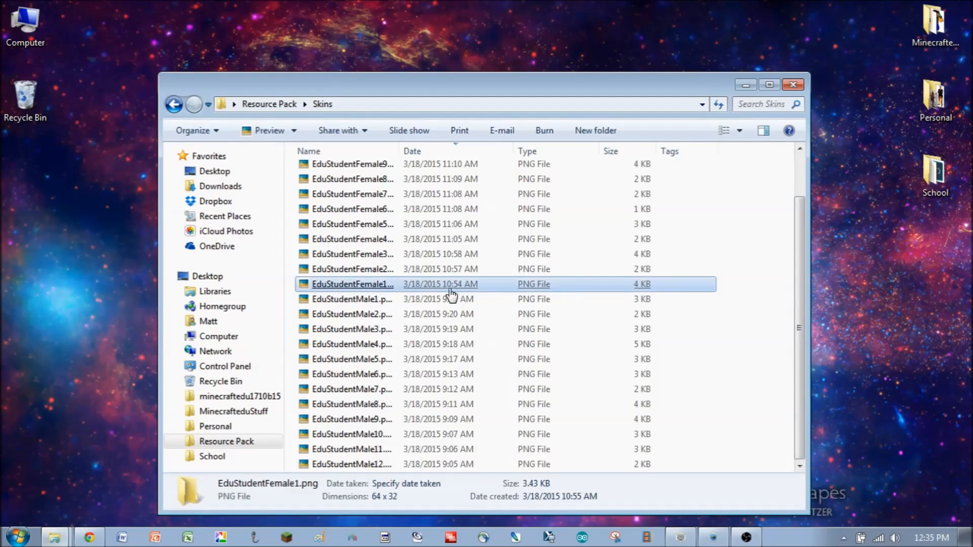
click(373, 298)
double_click(351, 301)
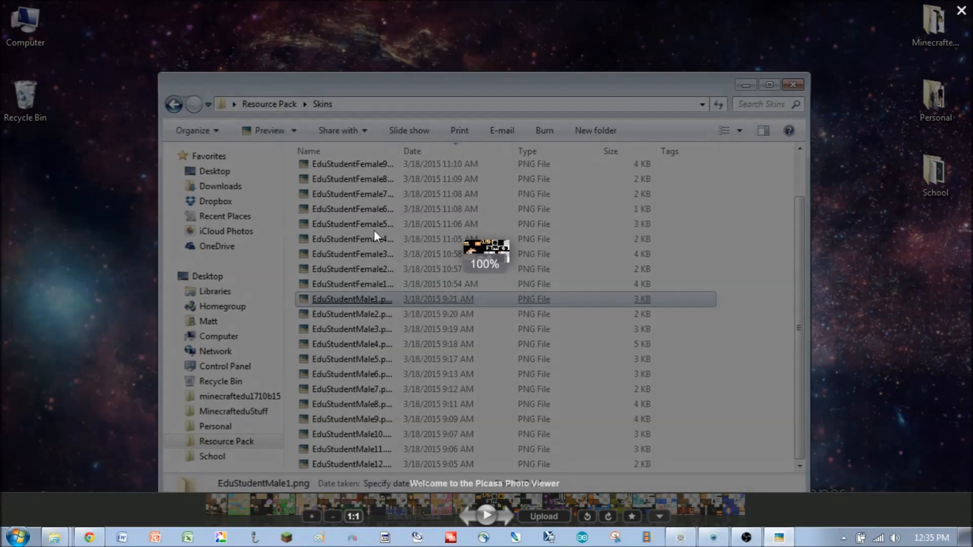
click(345, 376)
double_click(355, 374)
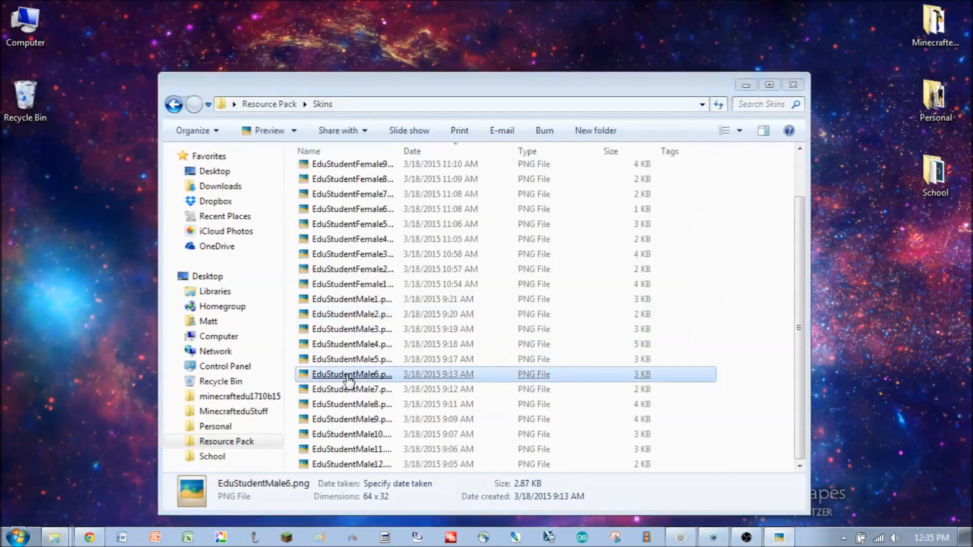
click(955, 20)
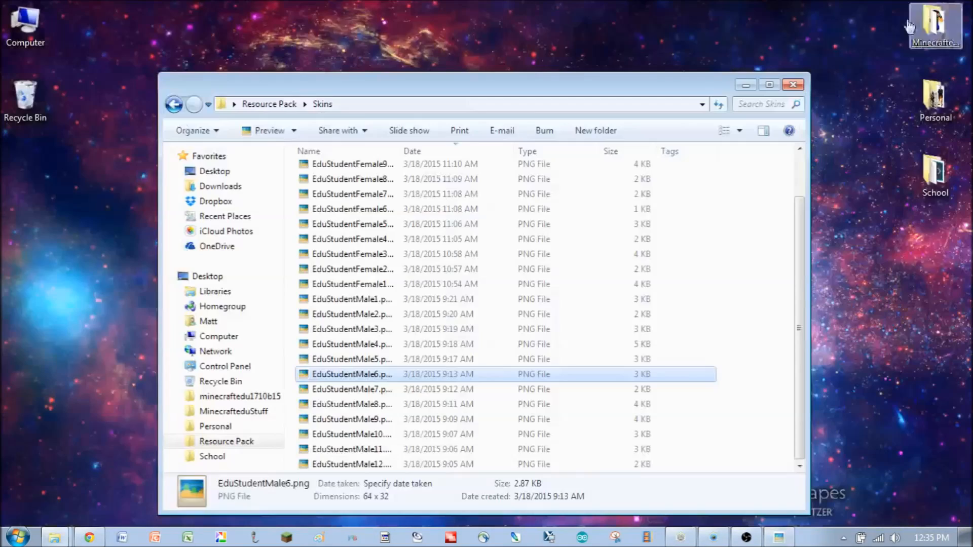
- Open the Resource Pack's Previews folder and view the EduStudentFemale12Prev.png preview image
click(269, 105)
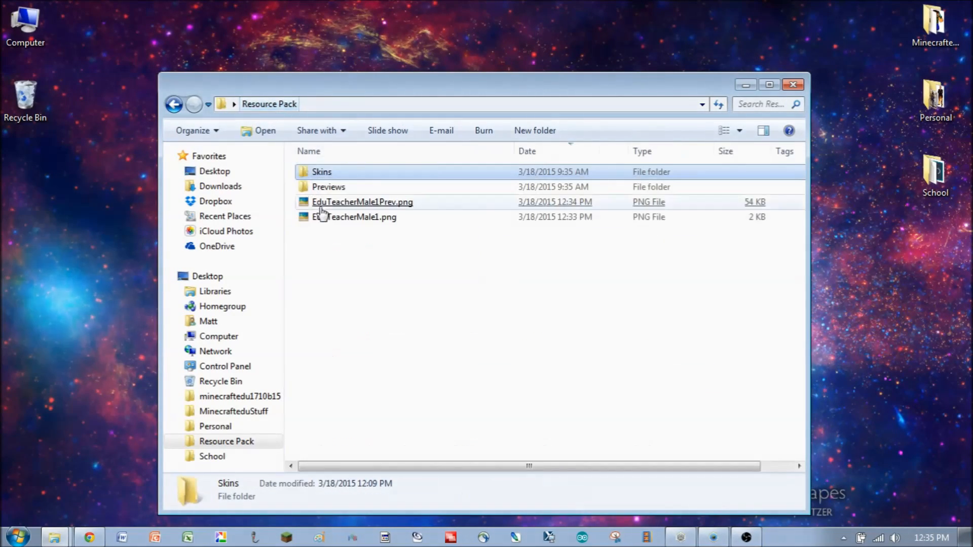
click(335, 188)
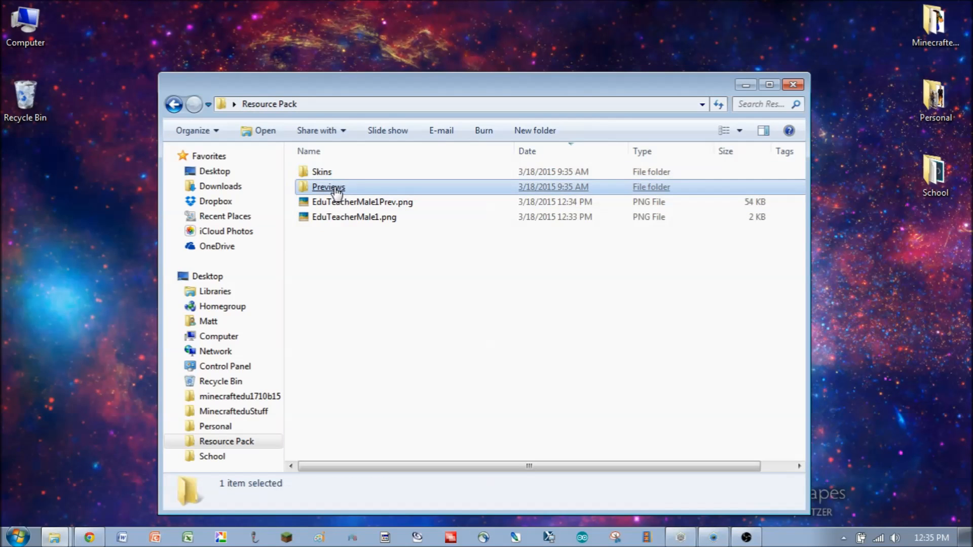
double_click(336, 191)
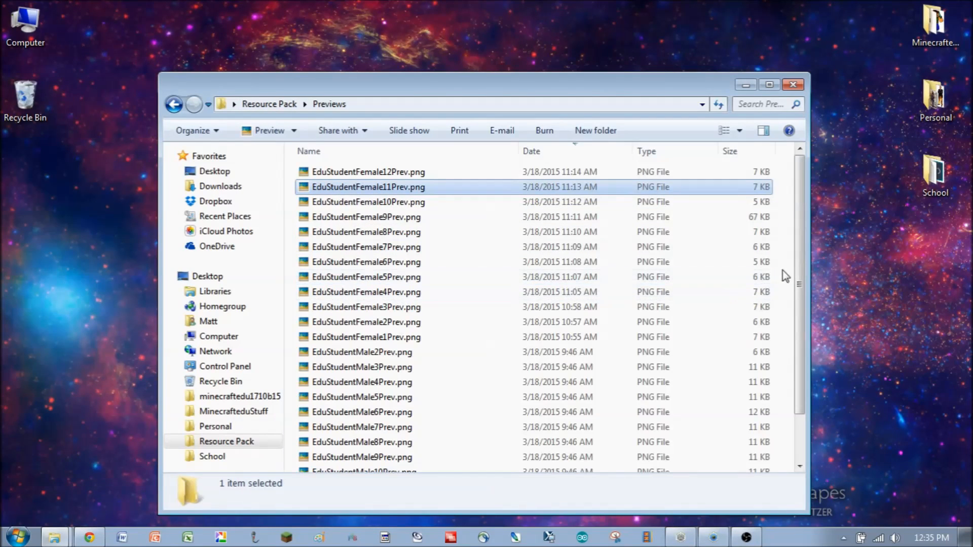
double_click(374, 172)
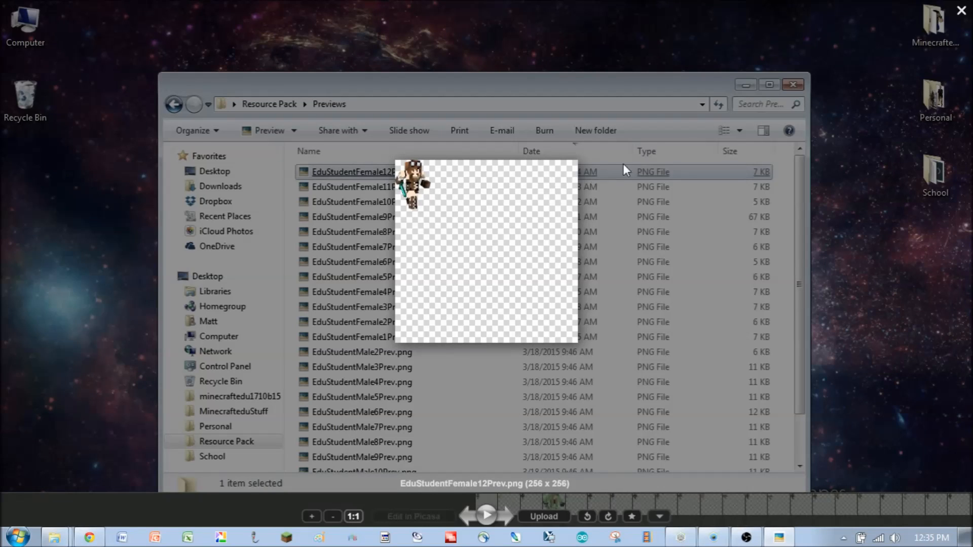
click(961, 16)
- Return to the Resource Pack folder and view the EduTeacherMale1Prev.png preview image
click(286, 106)
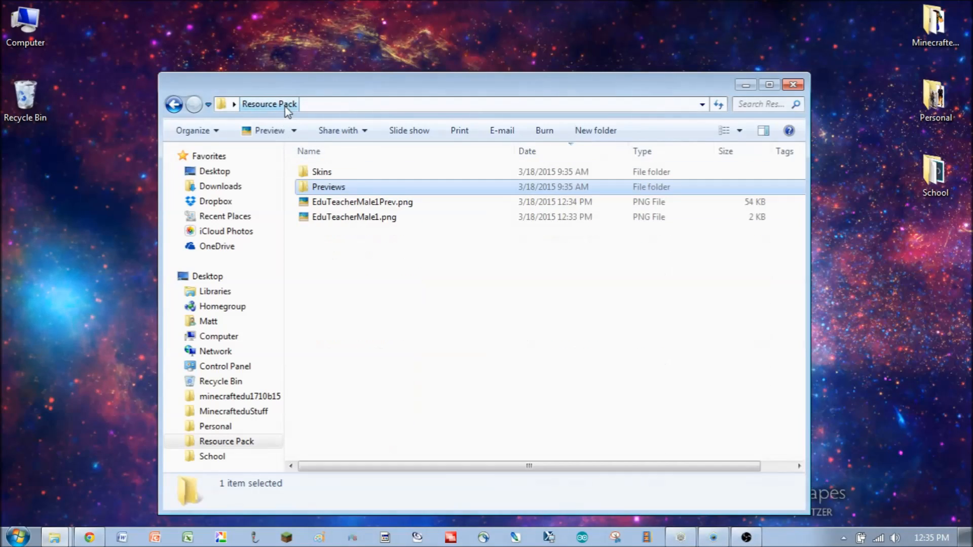
click(371, 204)
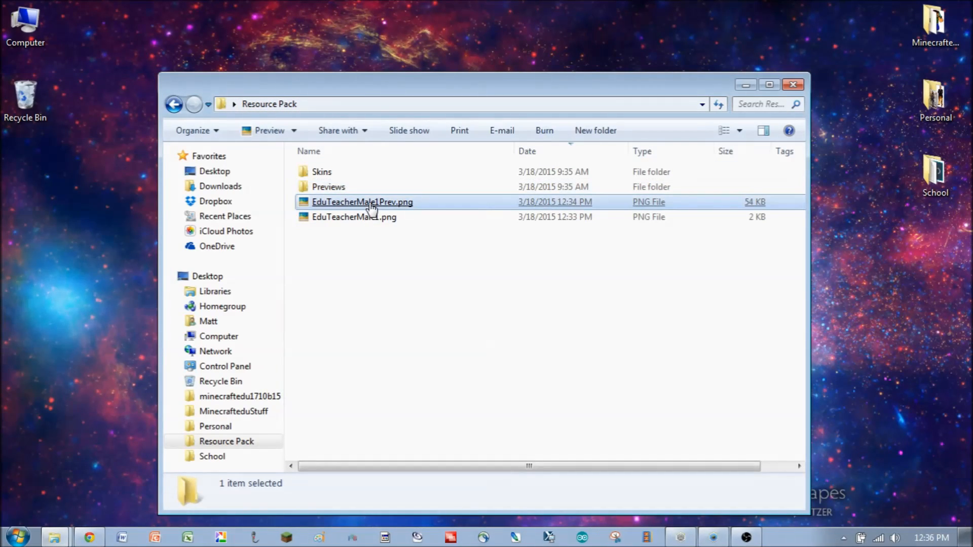
double_click(371, 204)
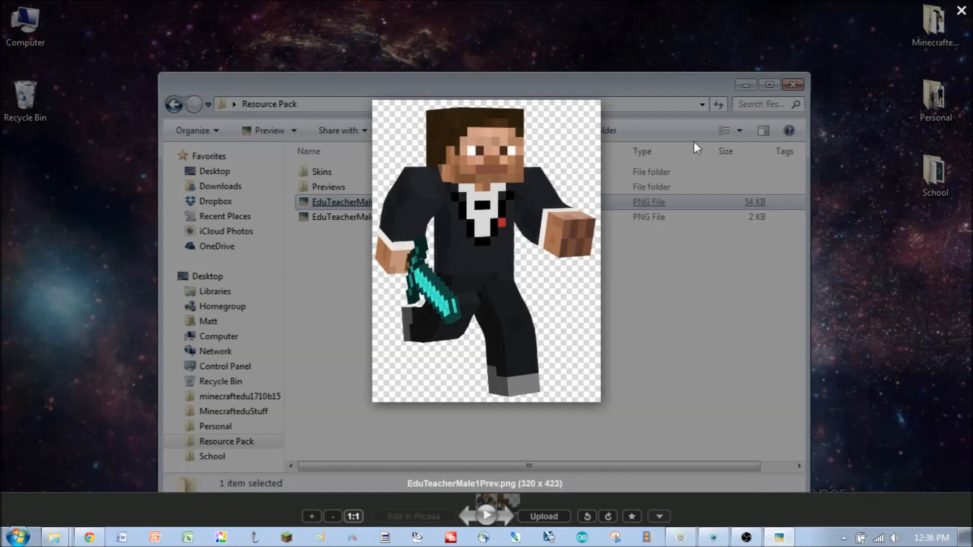
click(962, 14)
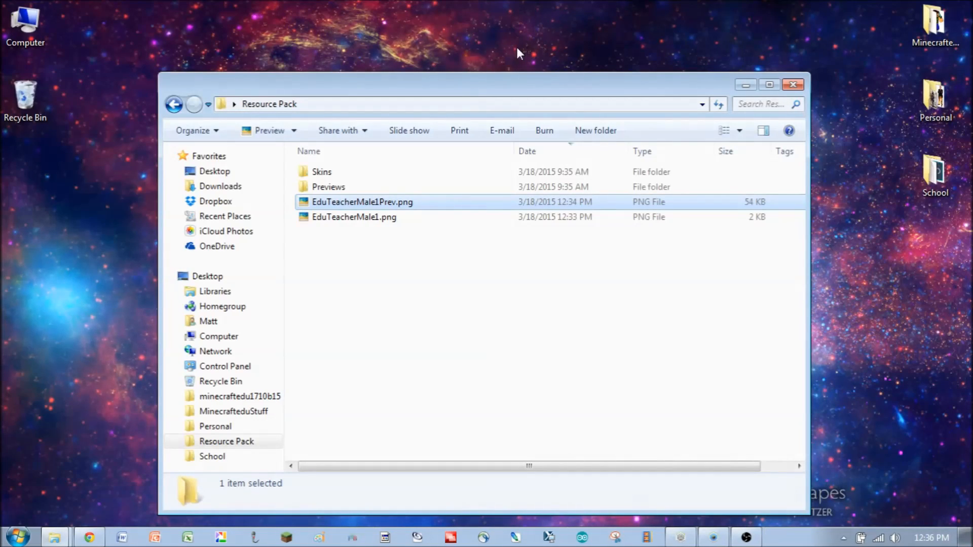
- Open EduTeacherMale1Prev.png from the Resource Pack folder in the Pixlr online photo editor
click(90, 538)
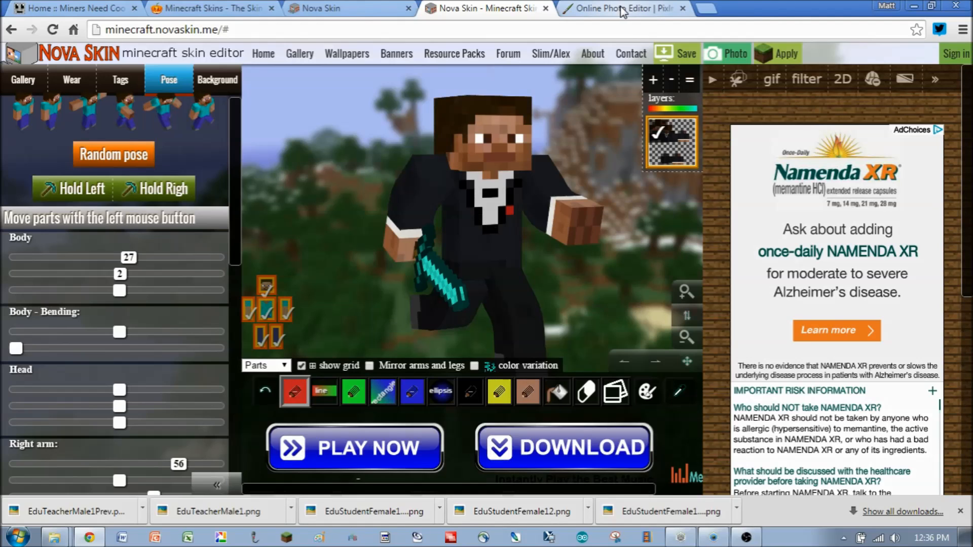
click(623, 12)
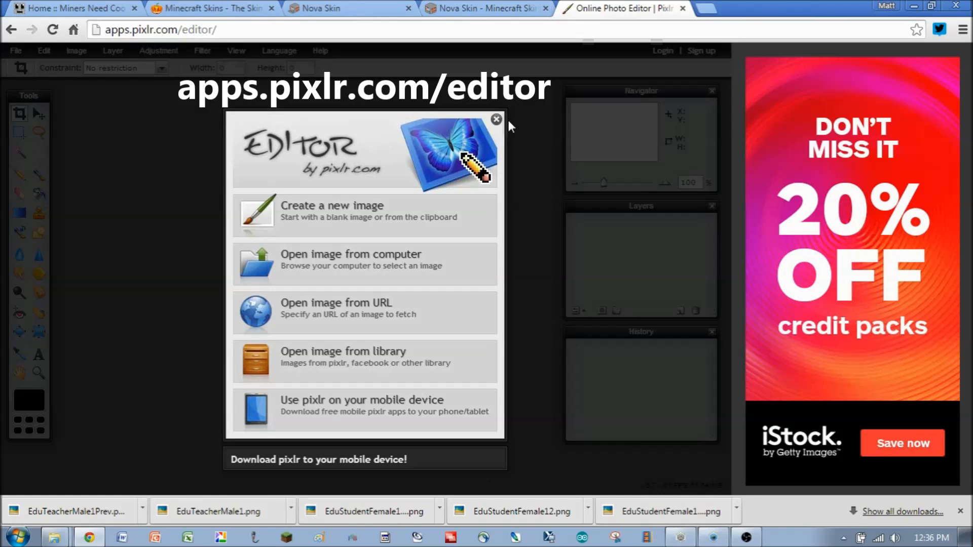
click(338, 268)
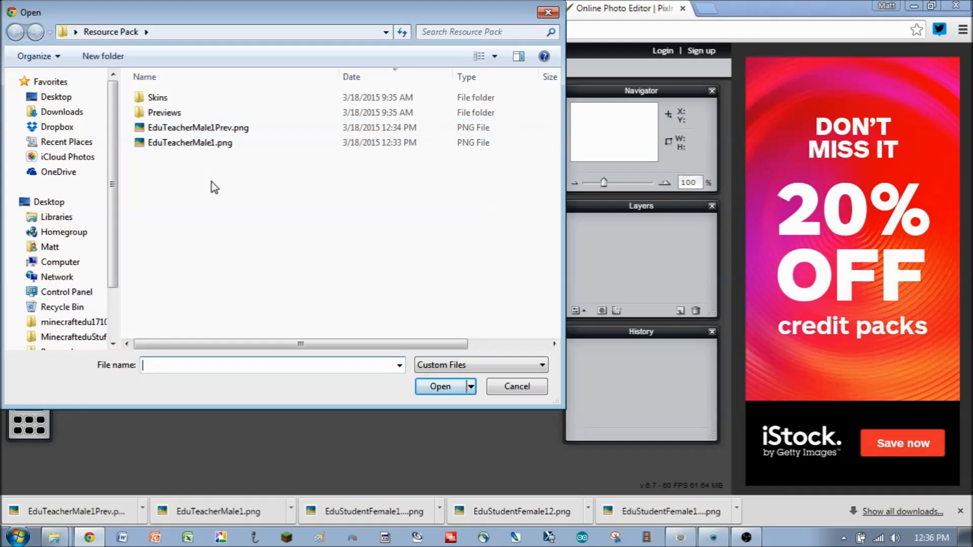
double_click(189, 129)
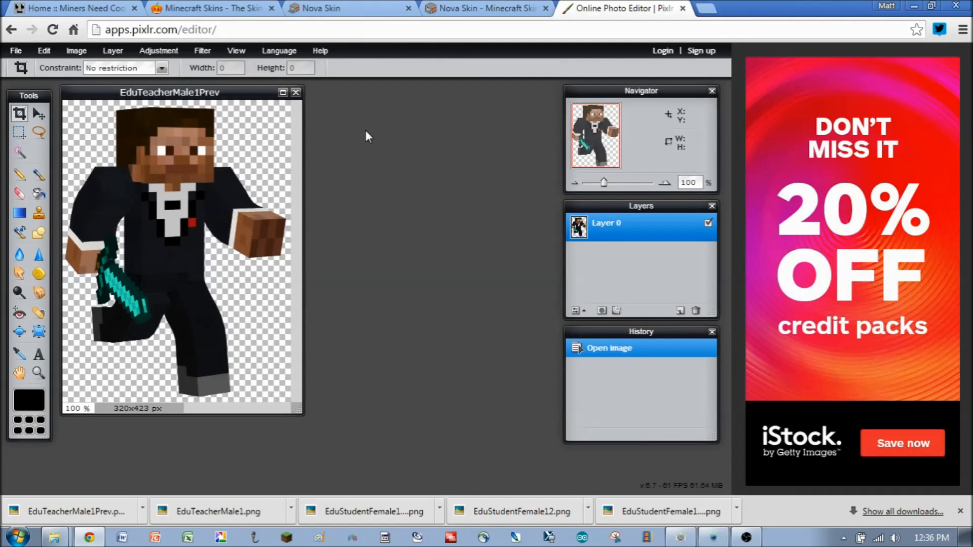
- Resize the image to 50 pixels wide with proportions constrained
click(75, 50)
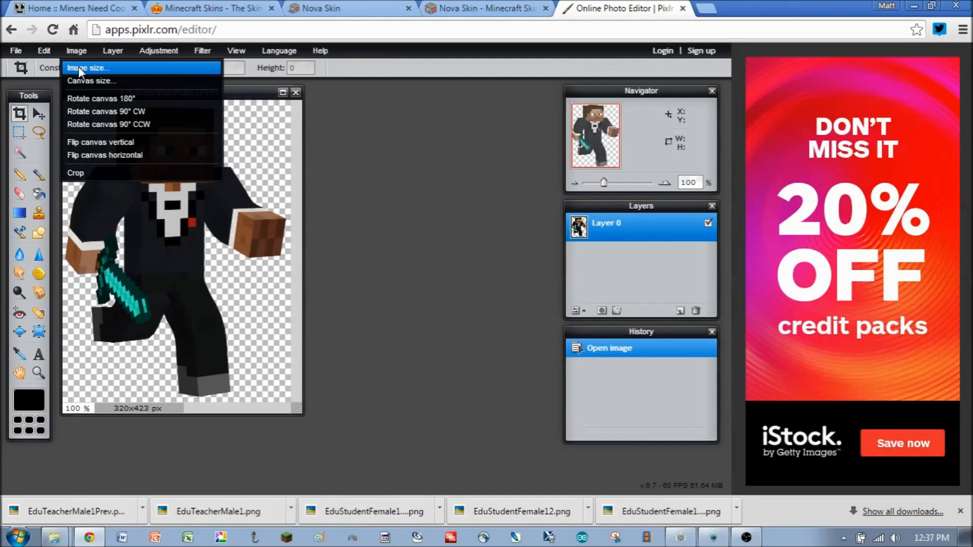
click(79, 67)
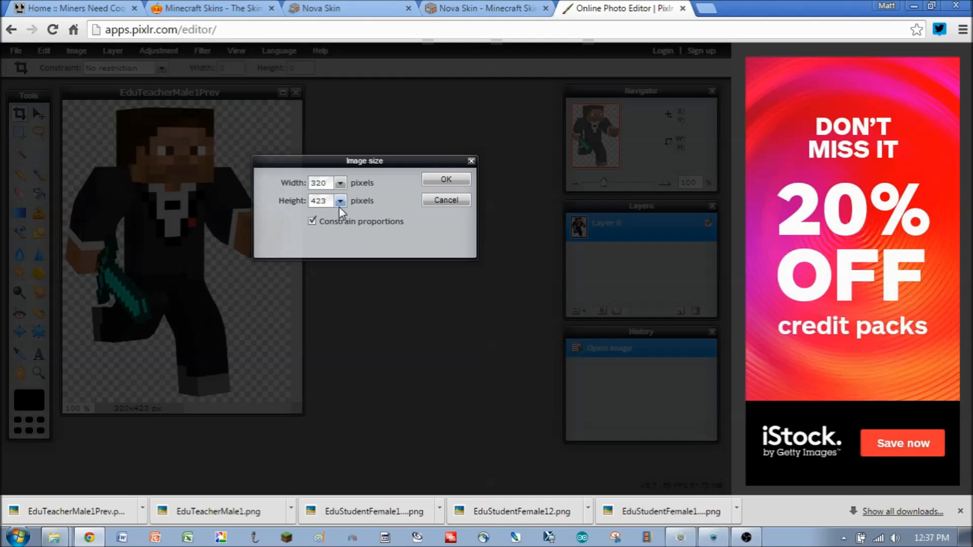
drag(327, 183, 304, 185)
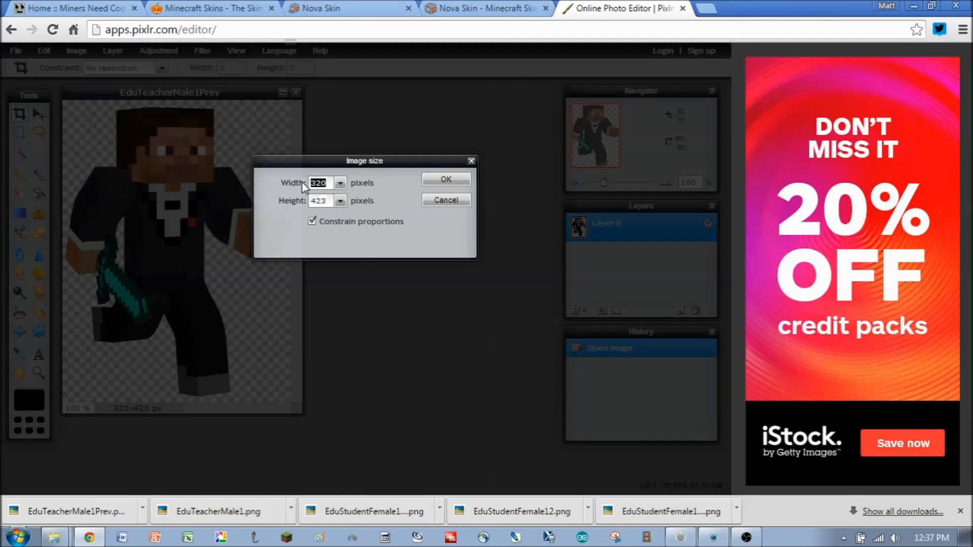
text(50)
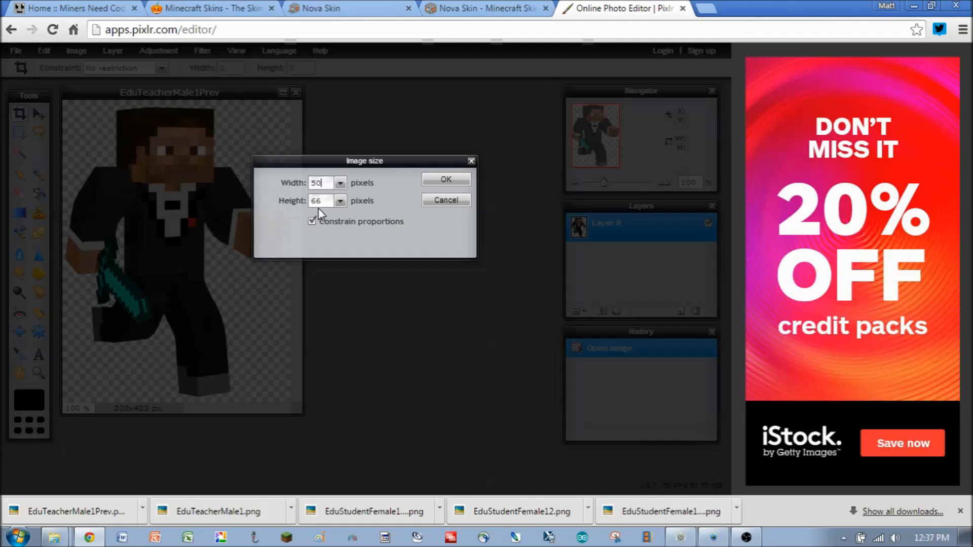
click(444, 180)
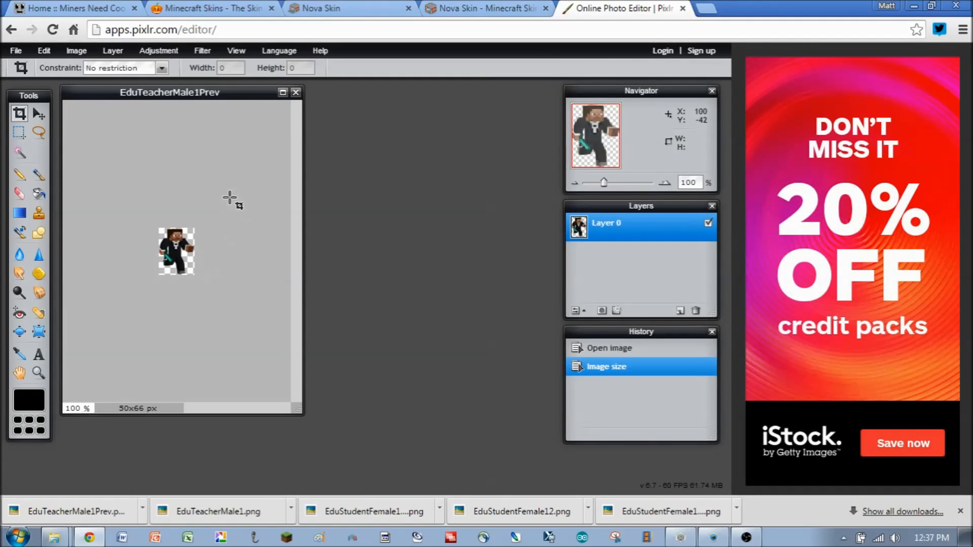
- Set the canvas size to 256 × 256 pixels anchored at the top-left corner
click(76, 53)
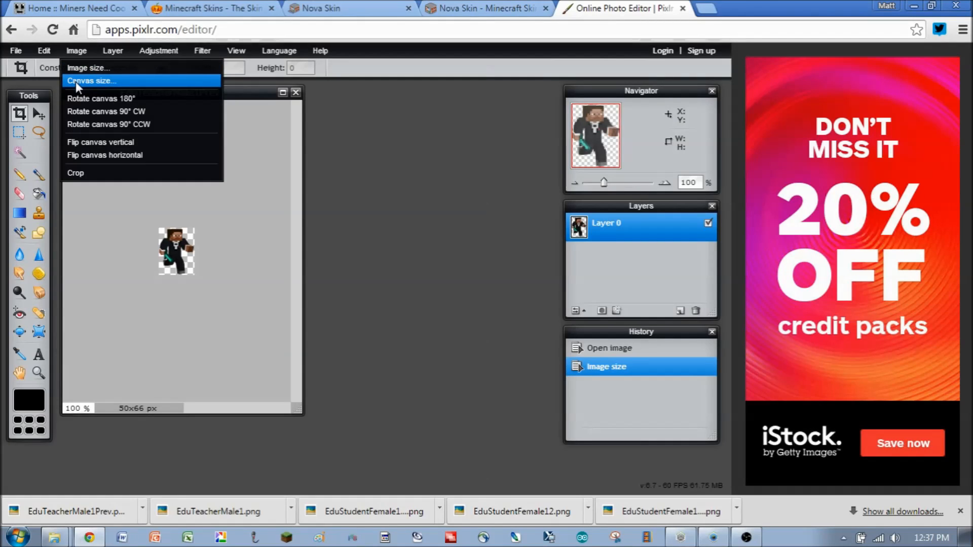
click(75, 81)
drag(324, 183, 304, 183)
text(256)
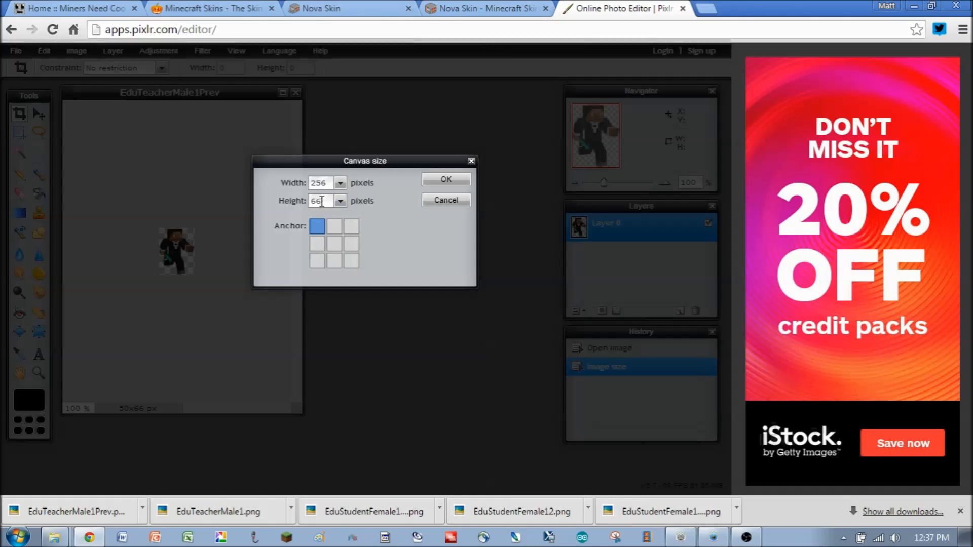
drag(327, 201, 310, 202)
text(256)
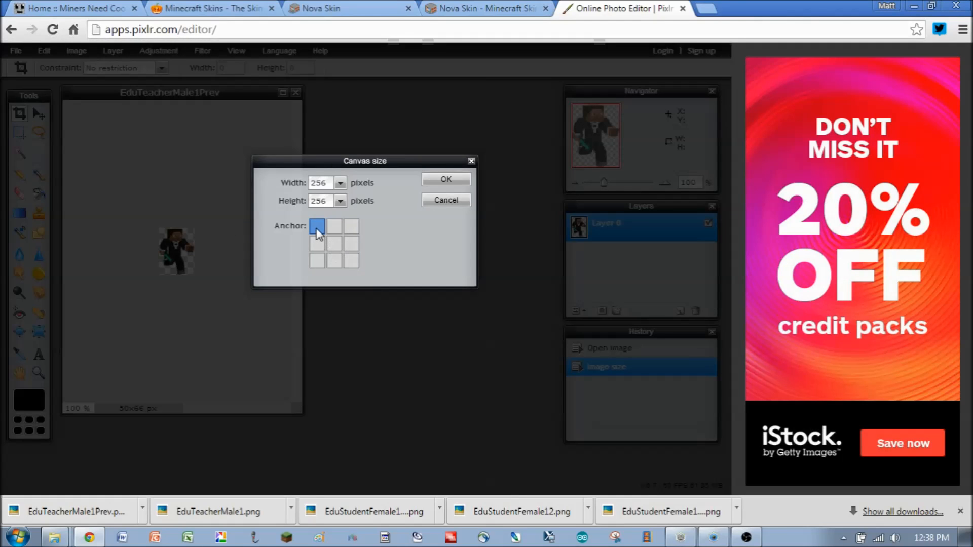
click(441, 181)
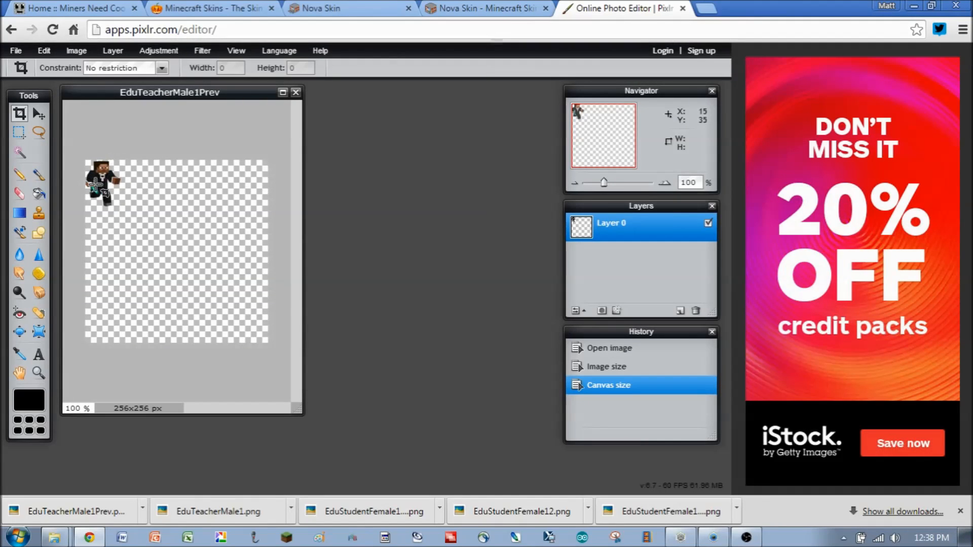
- Close the image and save it as a transparent PNG, replacing EduTeacherMale1Prev.png in the Resource Pack folder
click(295, 93)
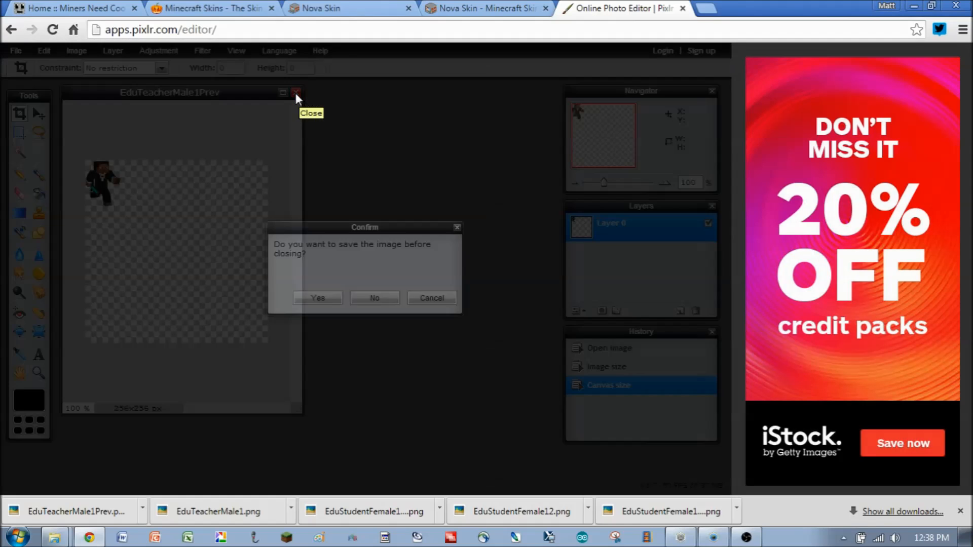
click(318, 299)
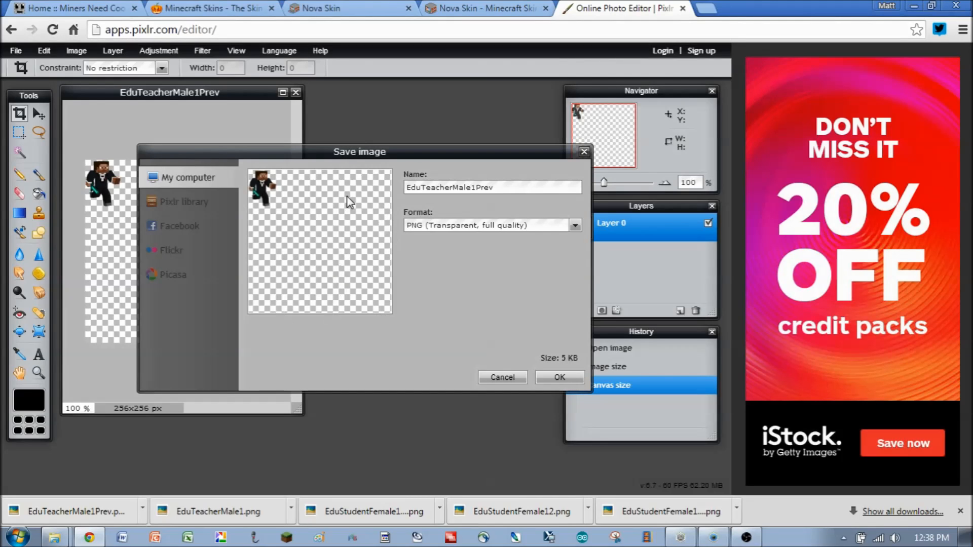
click(560, 377)
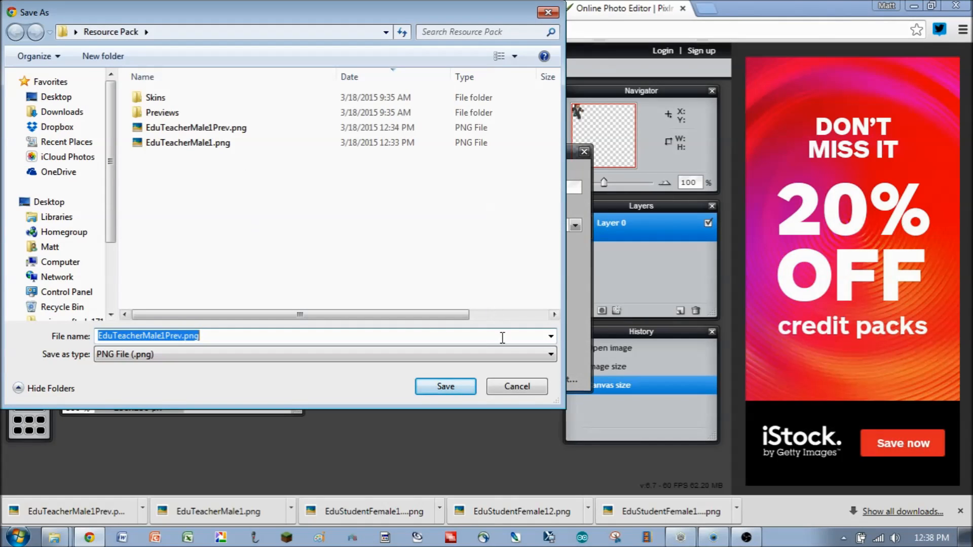
click(446, 387)
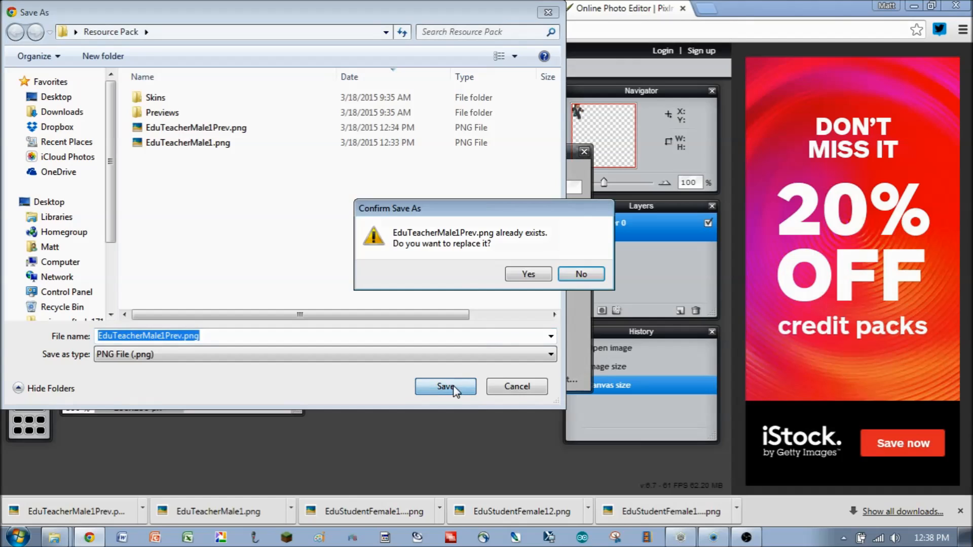
click(528, 274)
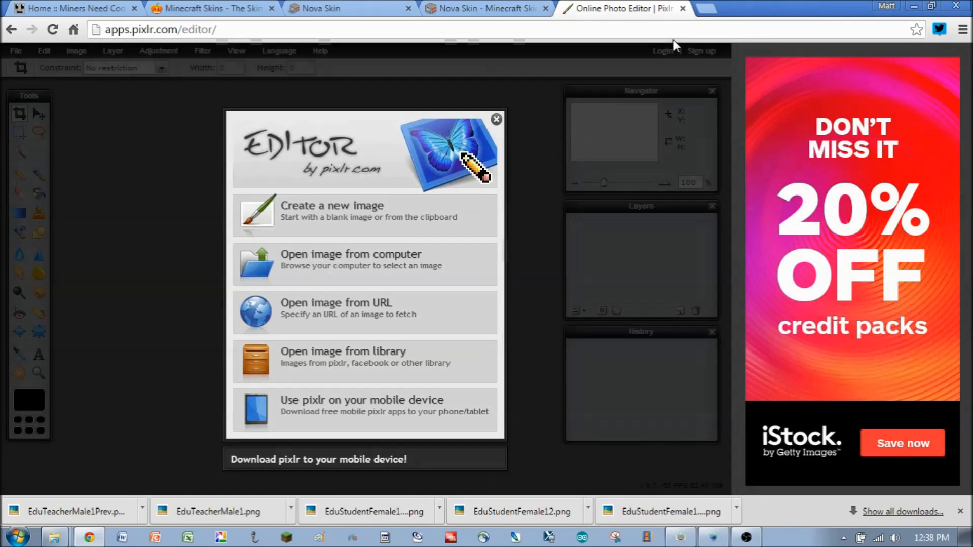
- Minimize the browser and bring back the mob textures folder window, moving it aside
click(914, 7)
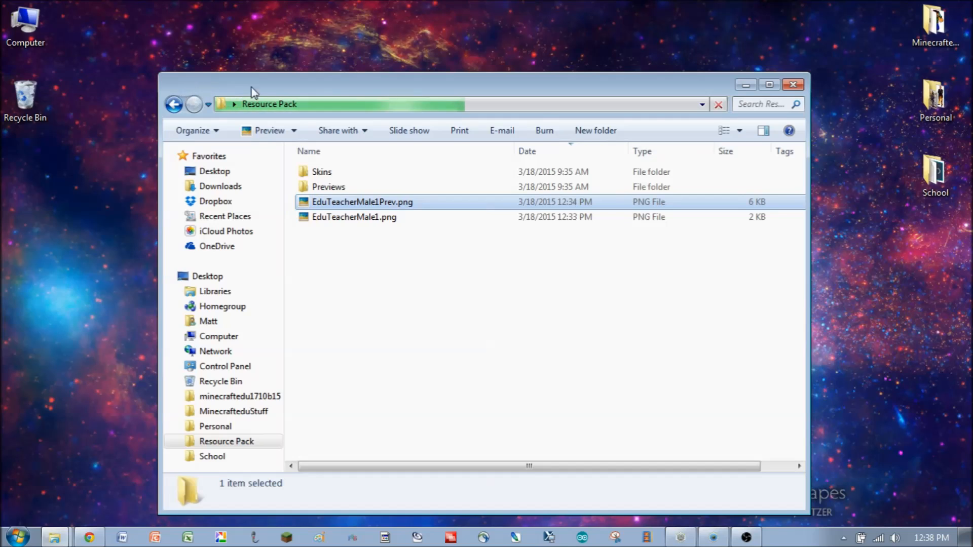
click(46, 509)
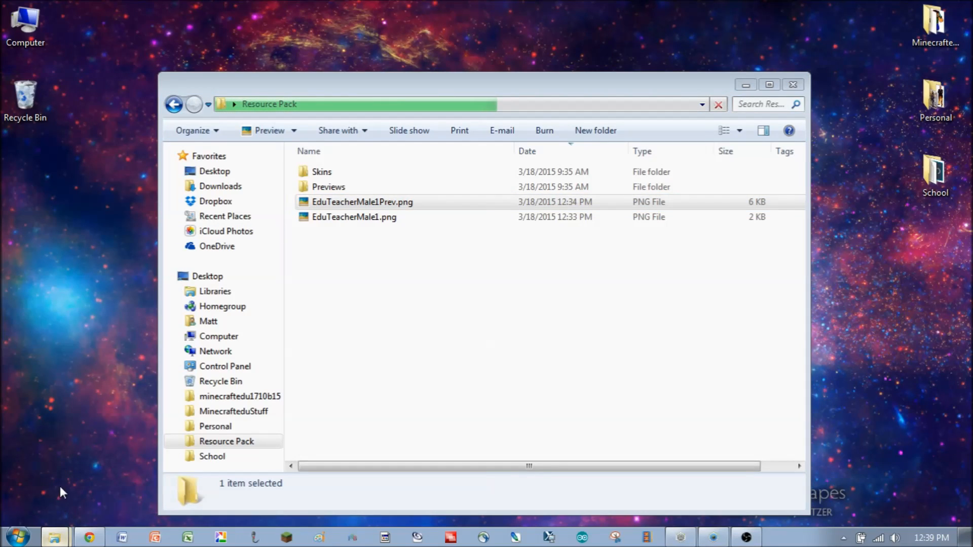
click(60, 486)
drag(499, 72, 402, 61)
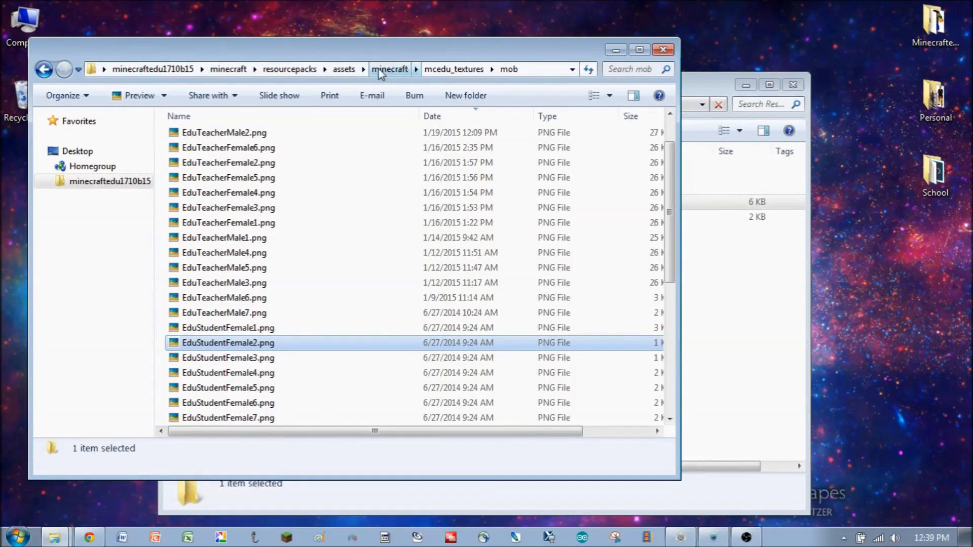
- Navigate up to the assets folder and open minecraft, then mcedu_textures
click(344, 71)
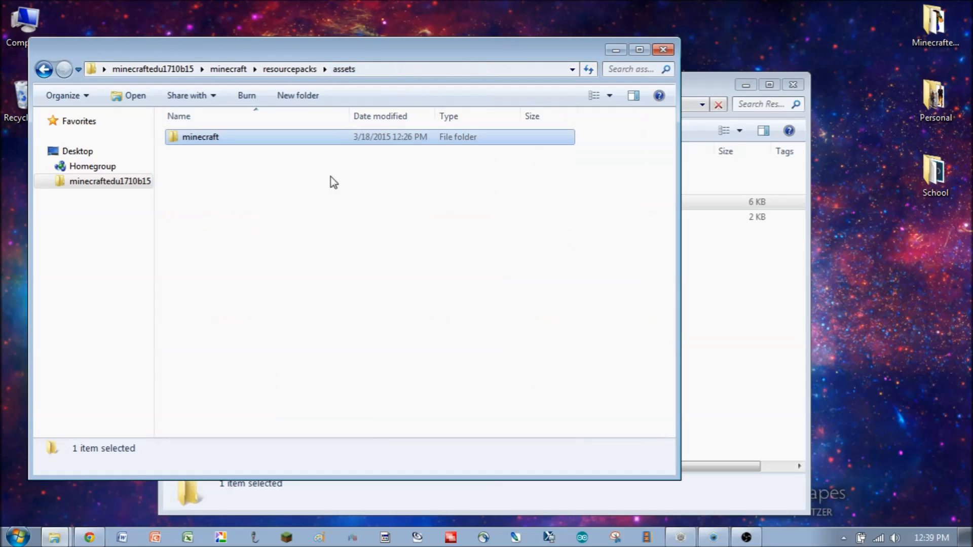
double_click(211, 142)
double_click(219, 144)
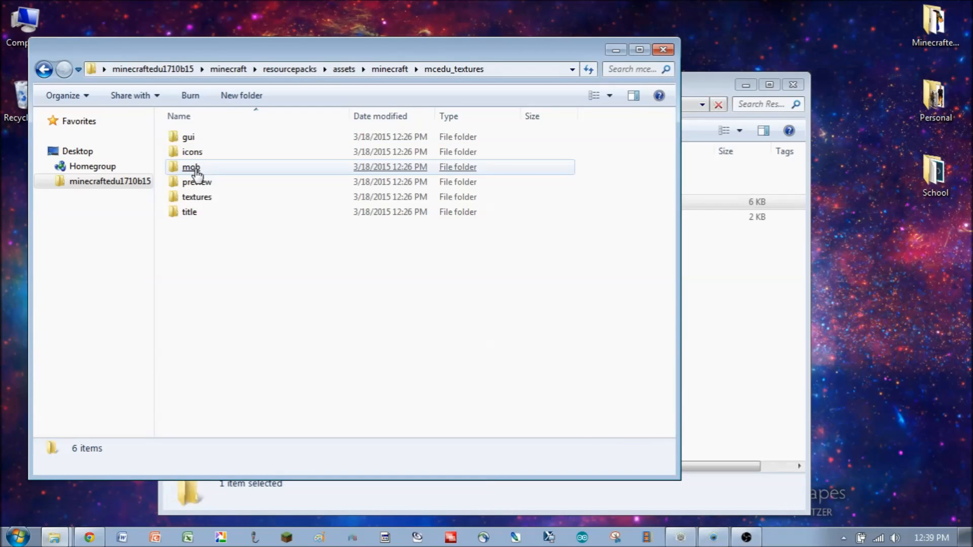
- Open the mob folder and delete all the files in it
click(197, 171)
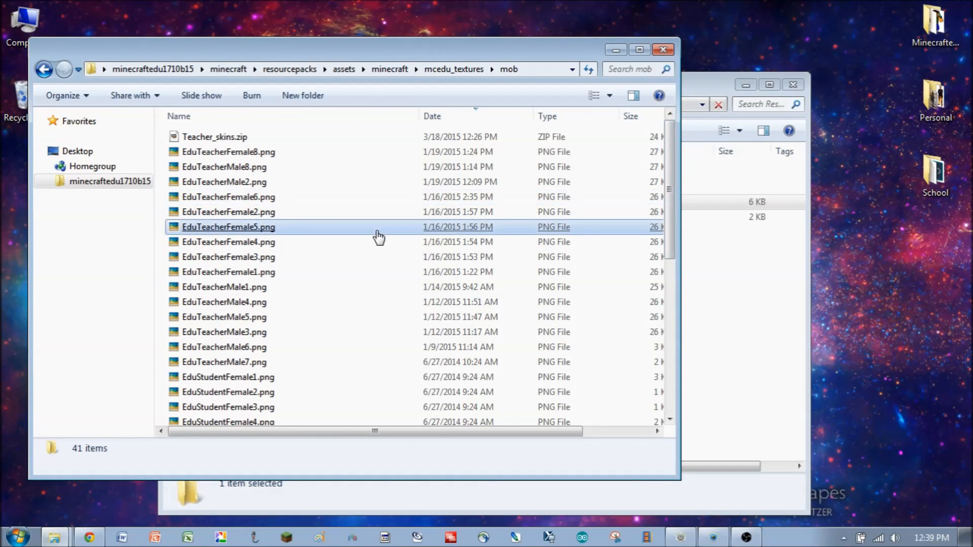
mouse_move(379, 237)
key(ctrl+a)
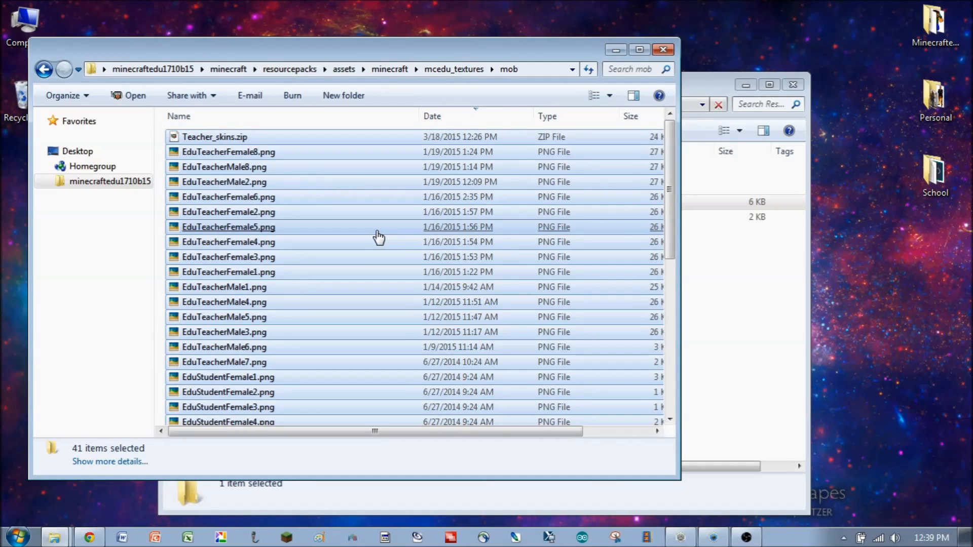
key(Delete)
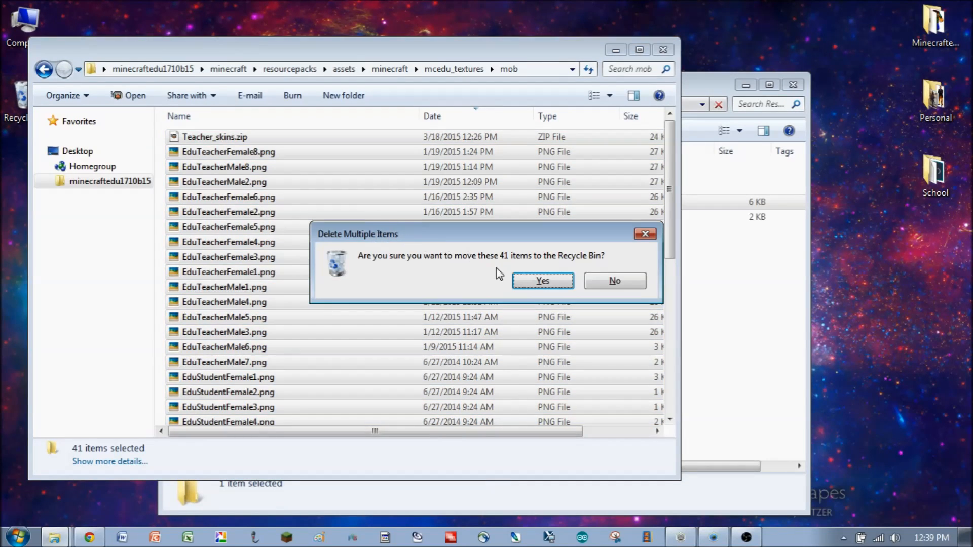
click(539, 281)
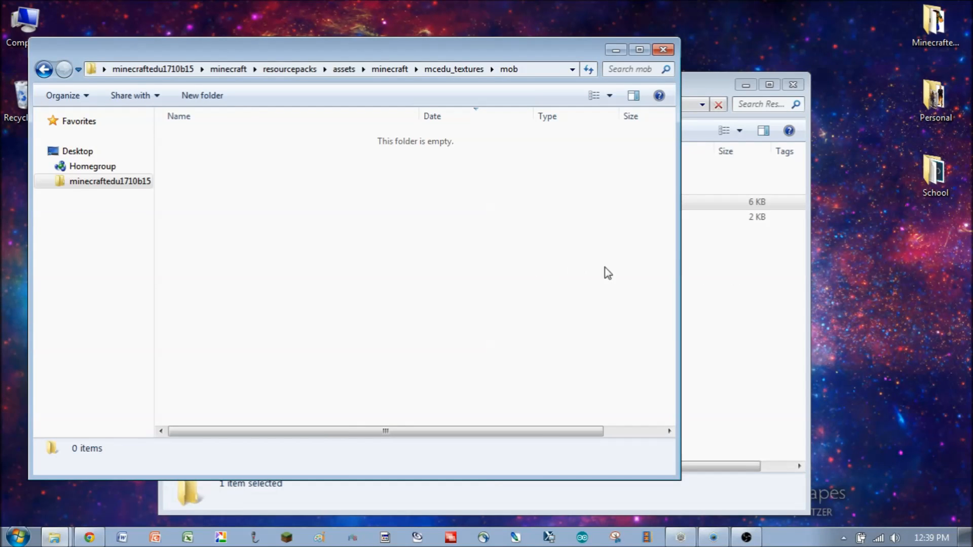
- Move EduTeacherMale1.png from the Resource Pack folder into the mob folder
click(747, 293)
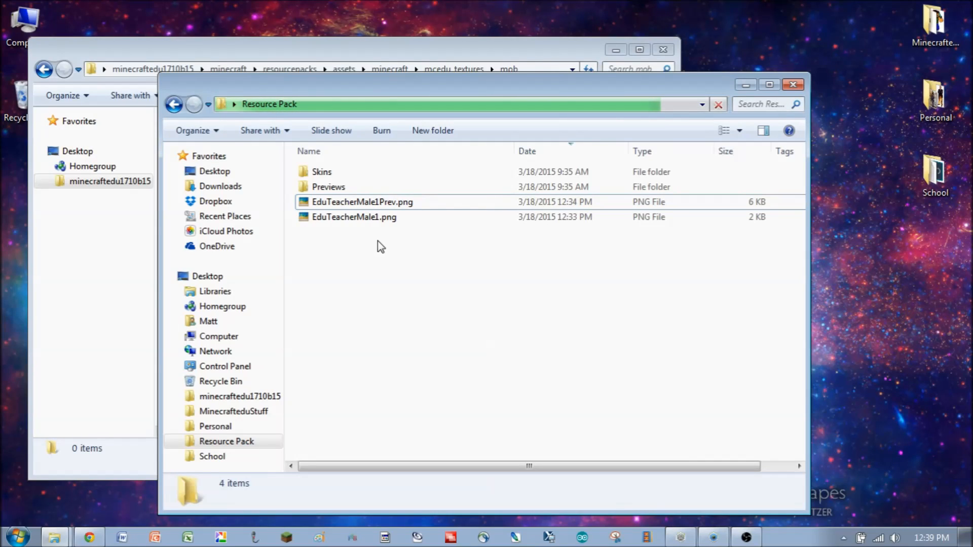
drag(378, 82, 458, 92)
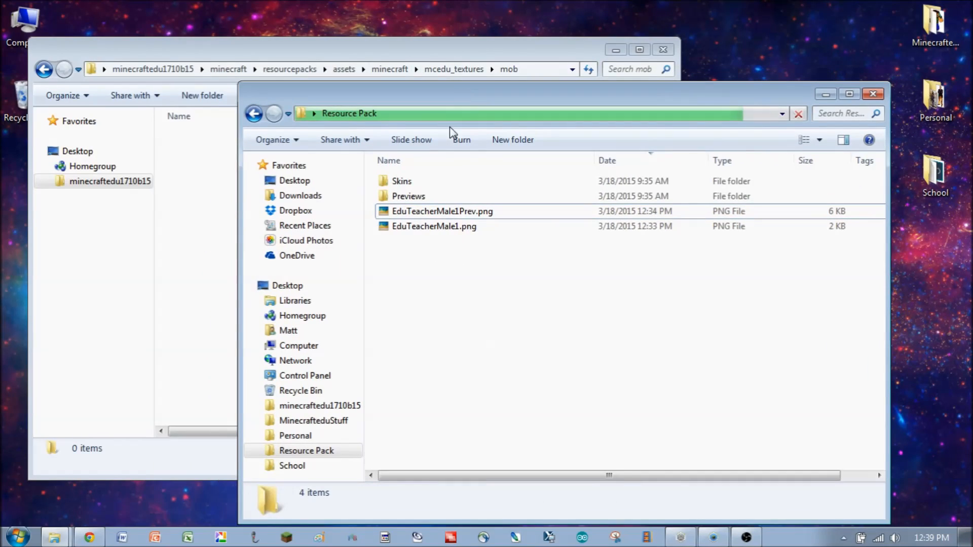
click(457, 227)
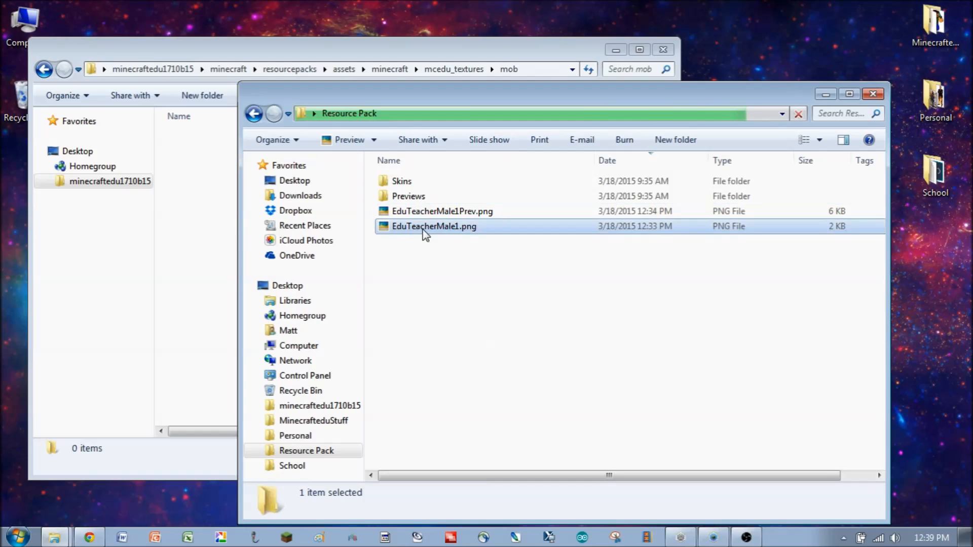
click(185, 259)
key(ctrl+v)
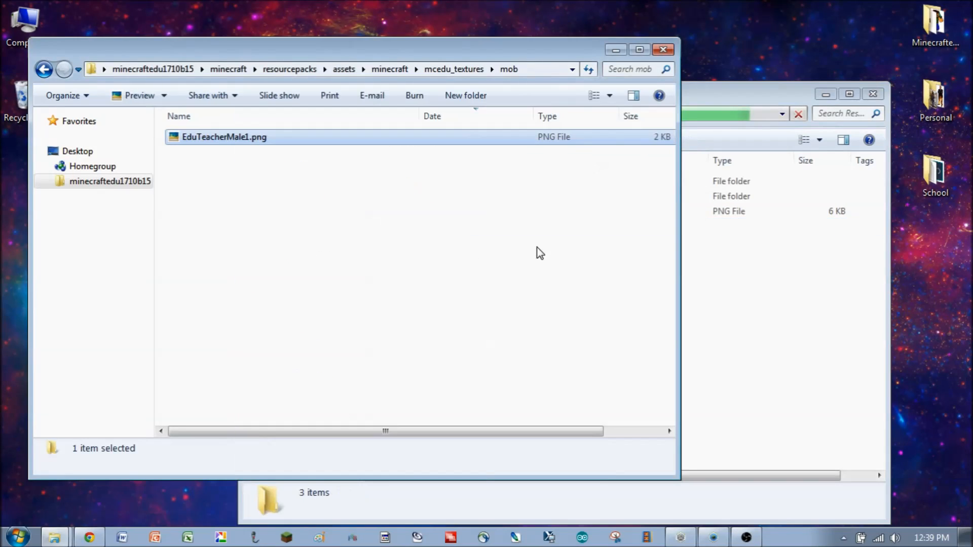
- Open the Skins folder and move all its skin PNGs into the mob folder
click(734, 98)
double_click(405, 183)
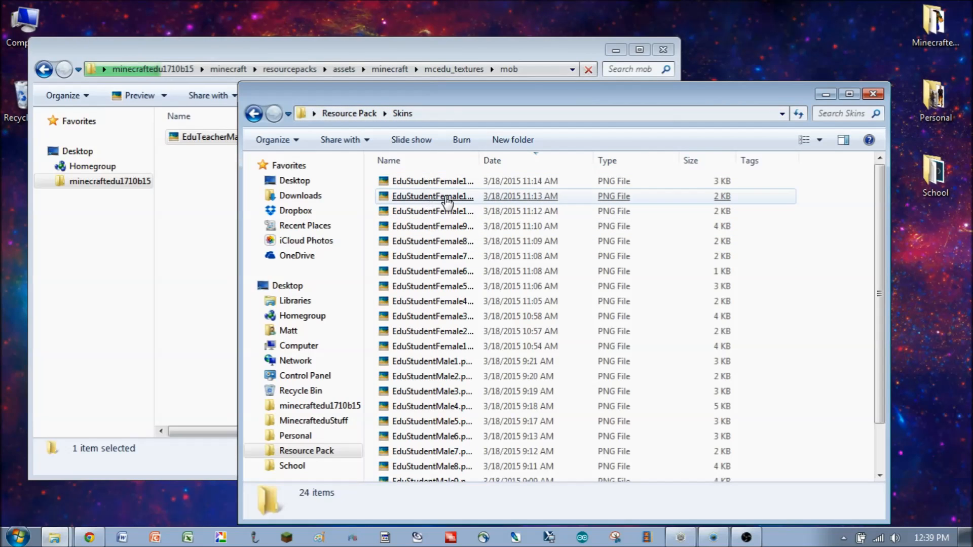
click(435, 202)
key(ctrl+a)
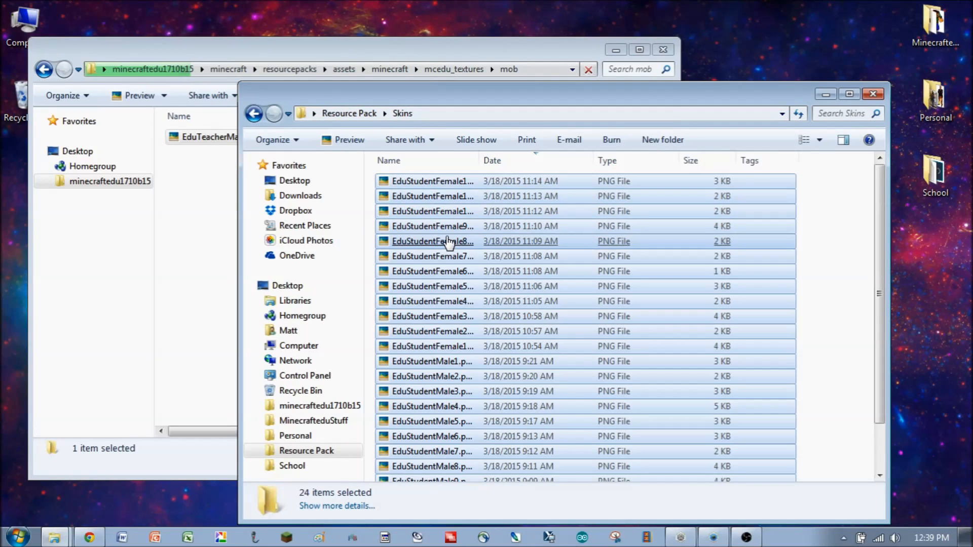
right_click(445, 243)
click(316, 447)
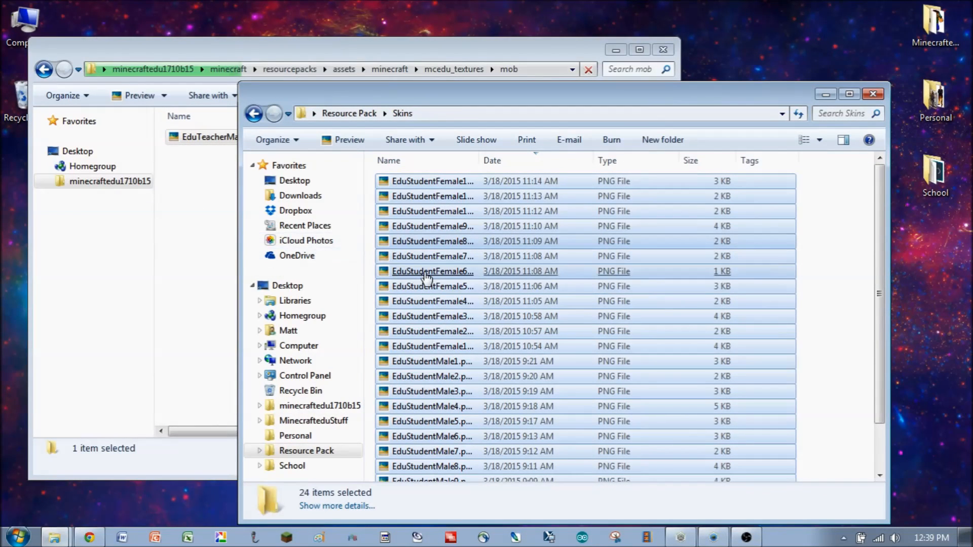
click(197, 287)
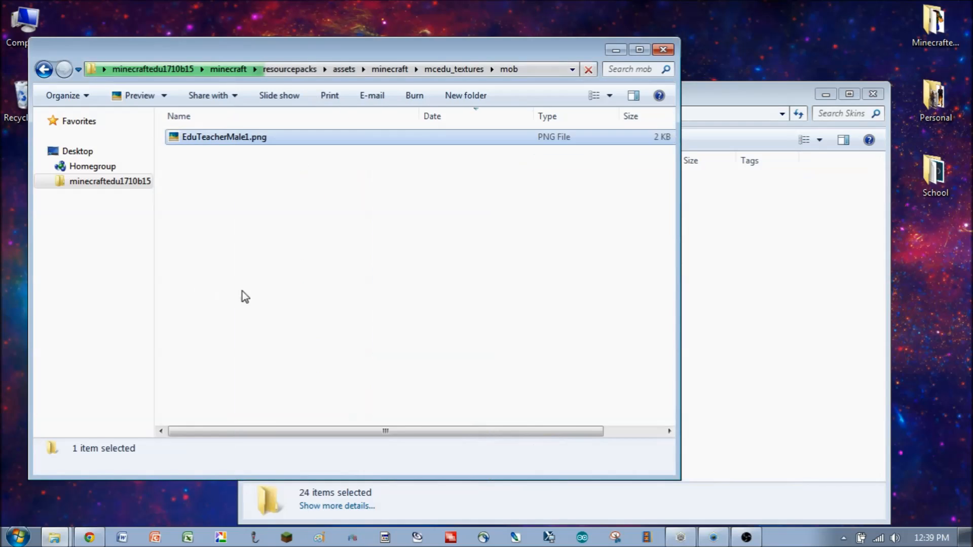
key(ctrl+v)
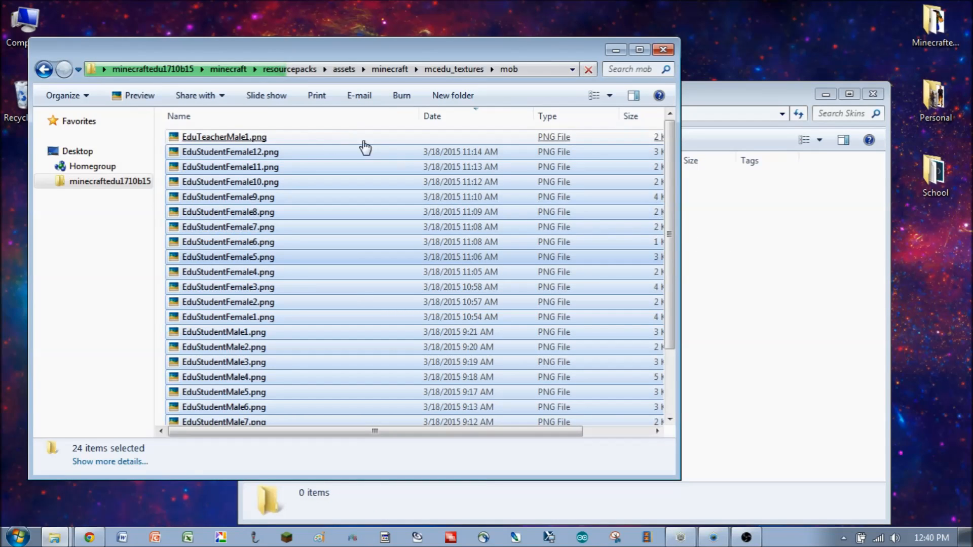
- Open the mcedu_textures preview folder and view EduTeacherMale8Prev.png in the photo viewer, then close it
click(738, 245)
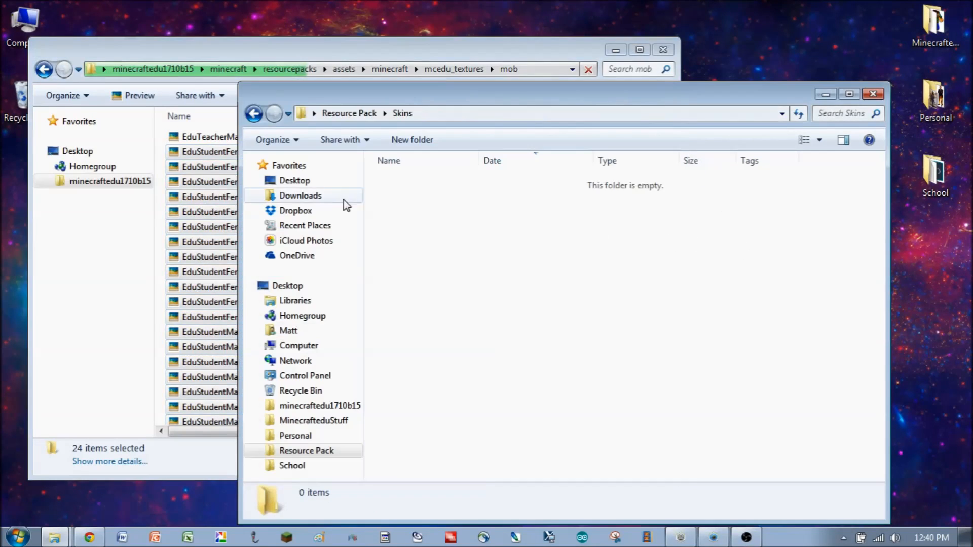
click(131, 283)
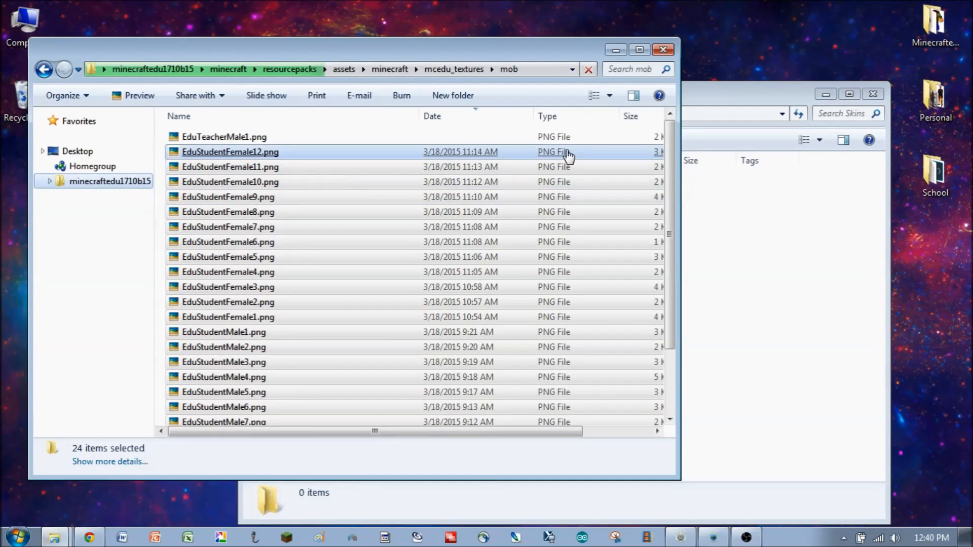
click(466, 71)
double_click(204, 184)
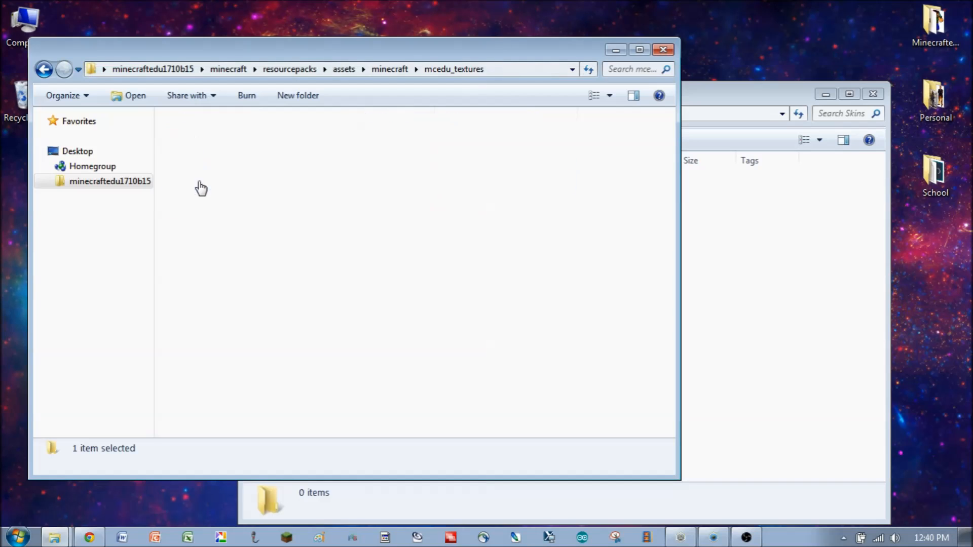
click(203, 183)
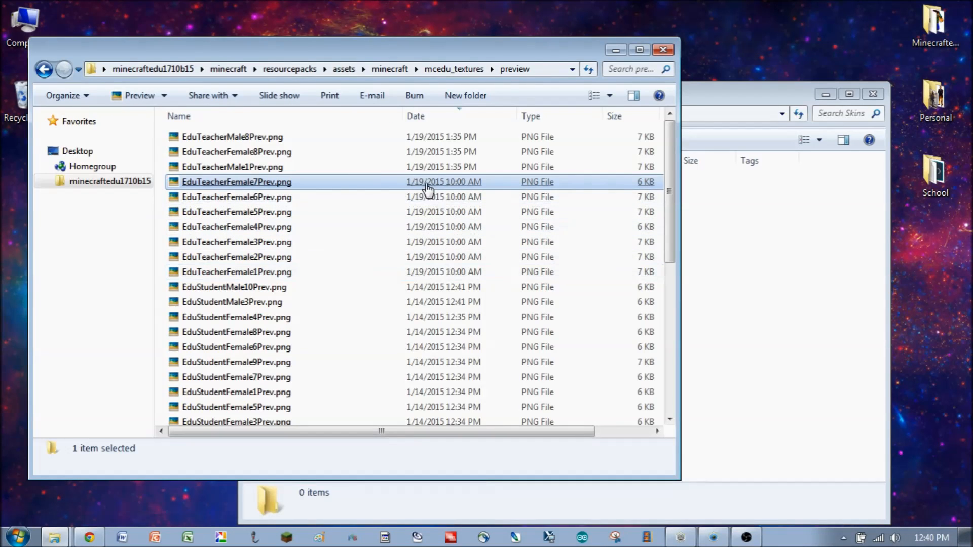
double_click(223, 137)
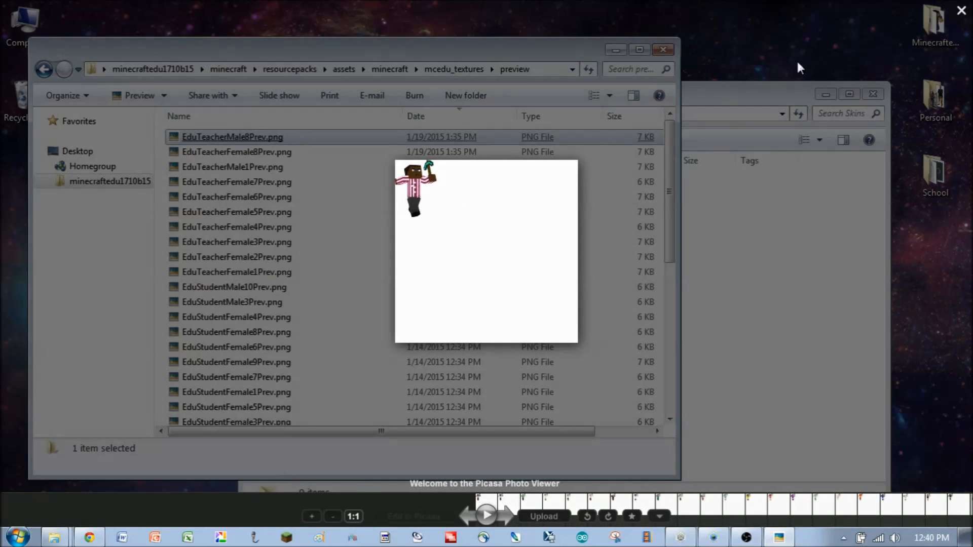
click(962, 11)
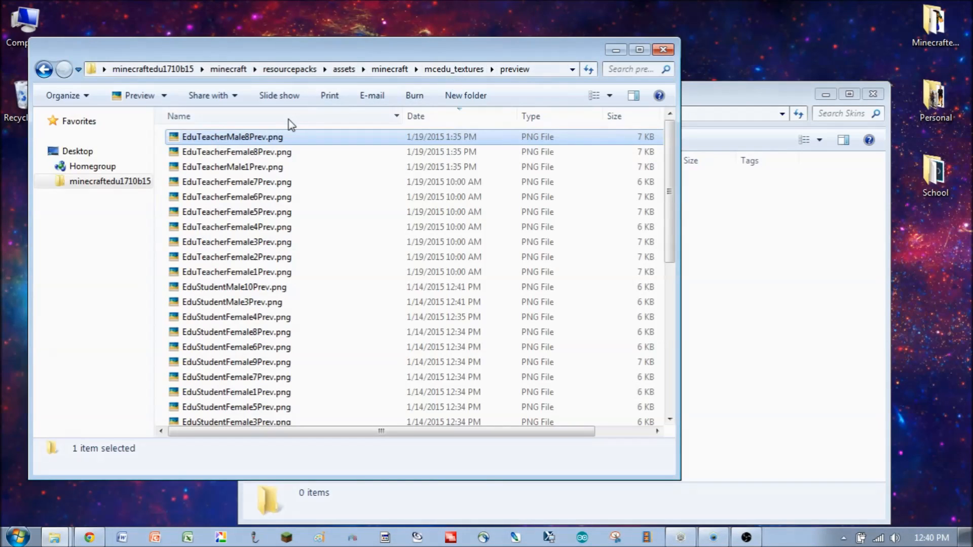
- Delete all the files in the preview folder
key(ctrl+a)
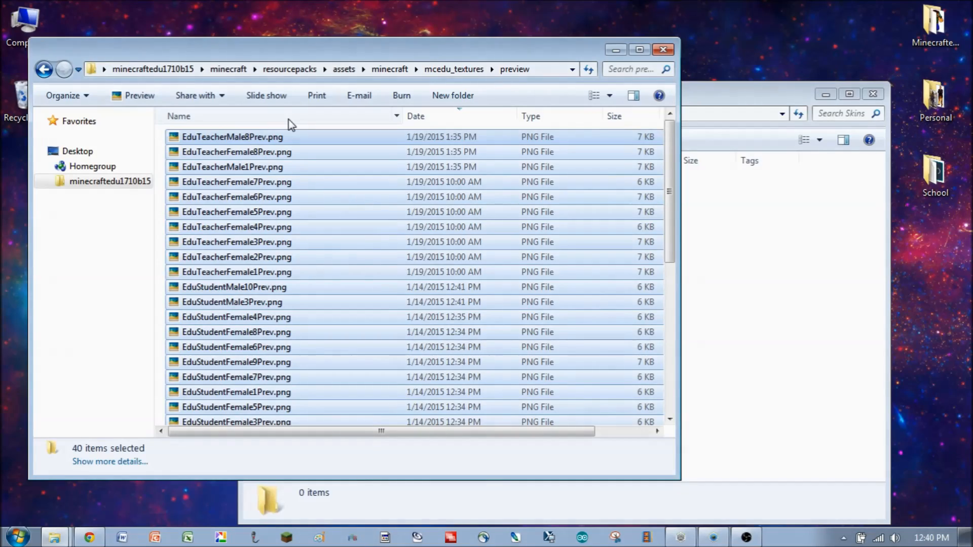
key(Delete)
key(Return)
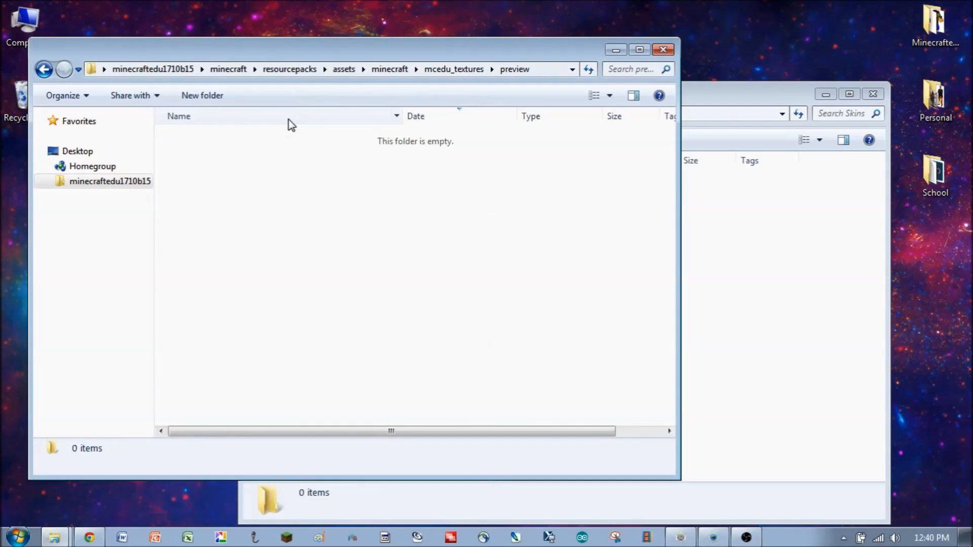
- Open the Previews folder in Resource Pack and move all its preview PNGs into the preview folder
click(786, 307)
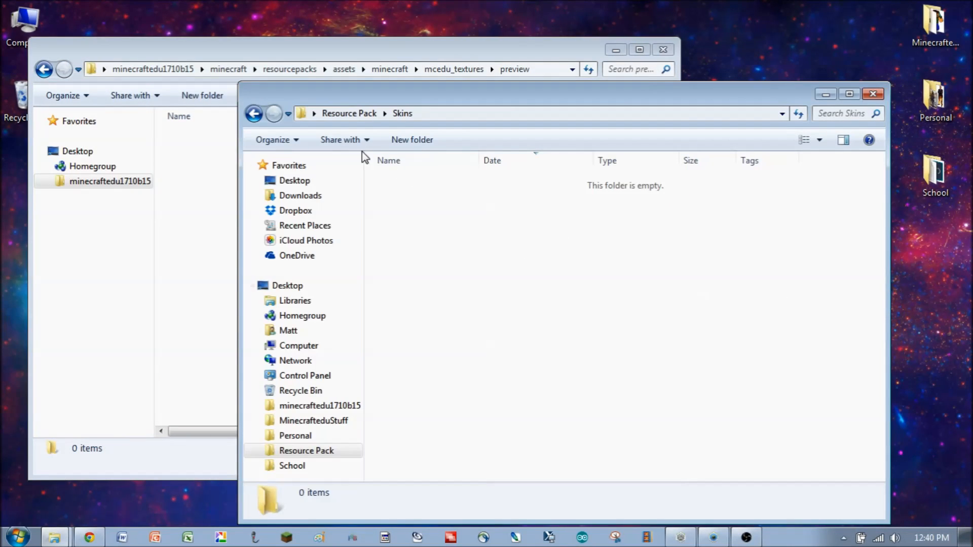
click(349, 113)
click(400, 200)
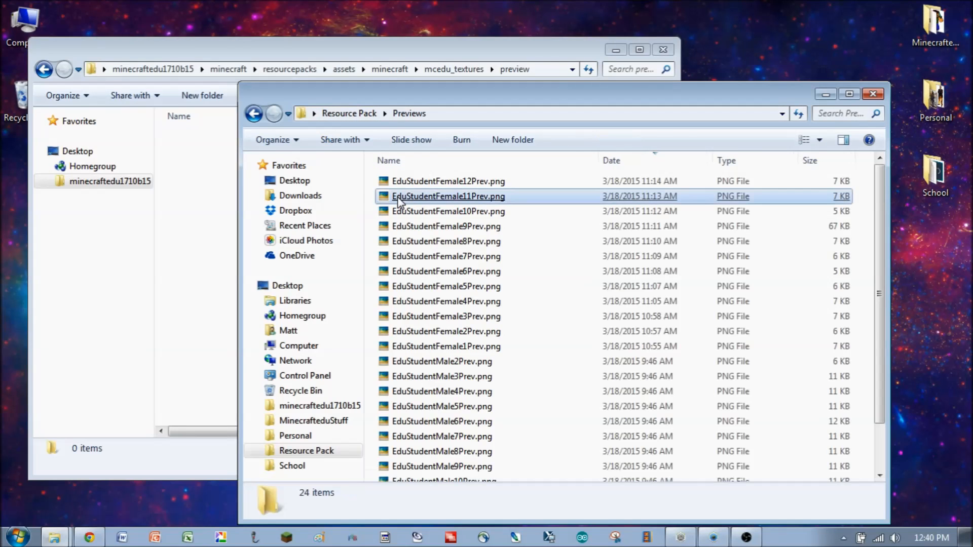
key(ctrl+a)
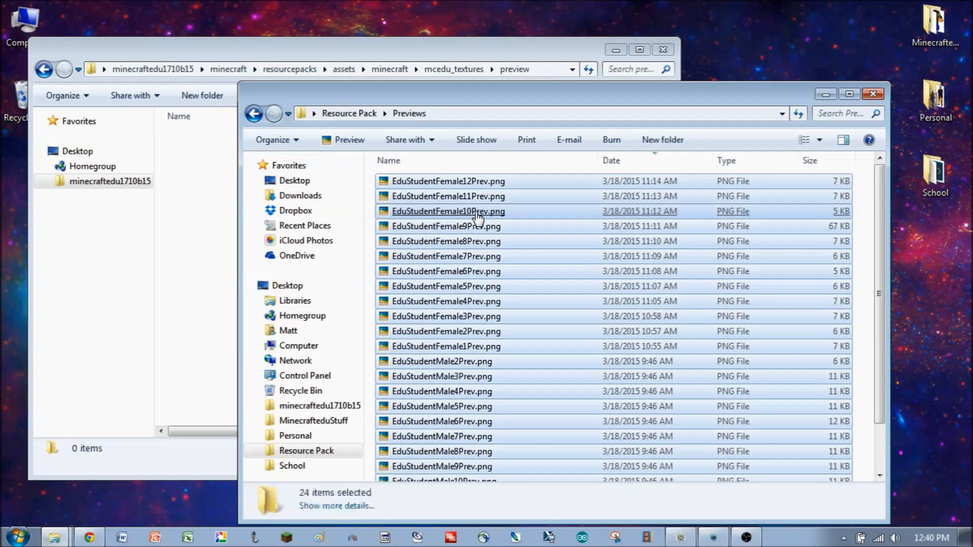
click(198, 268)
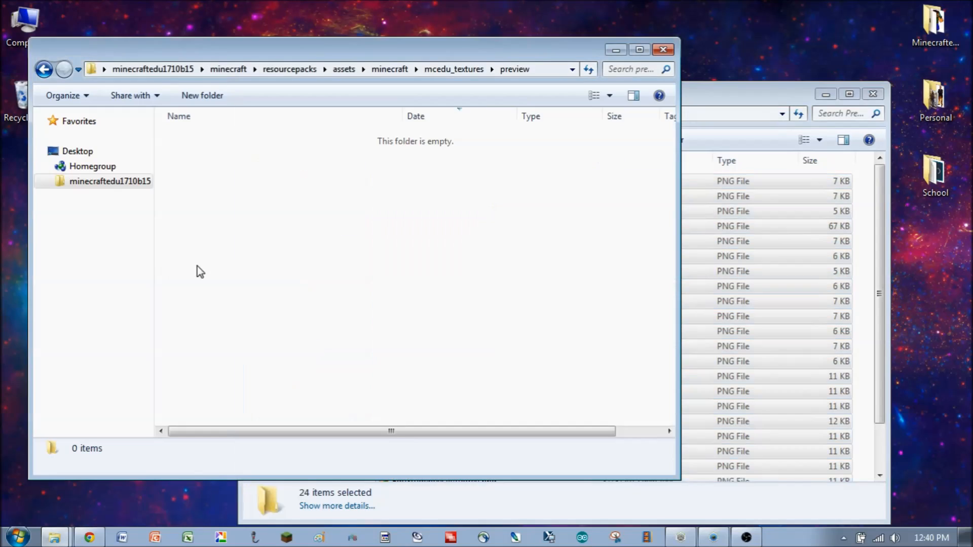
key(ctrl+v)
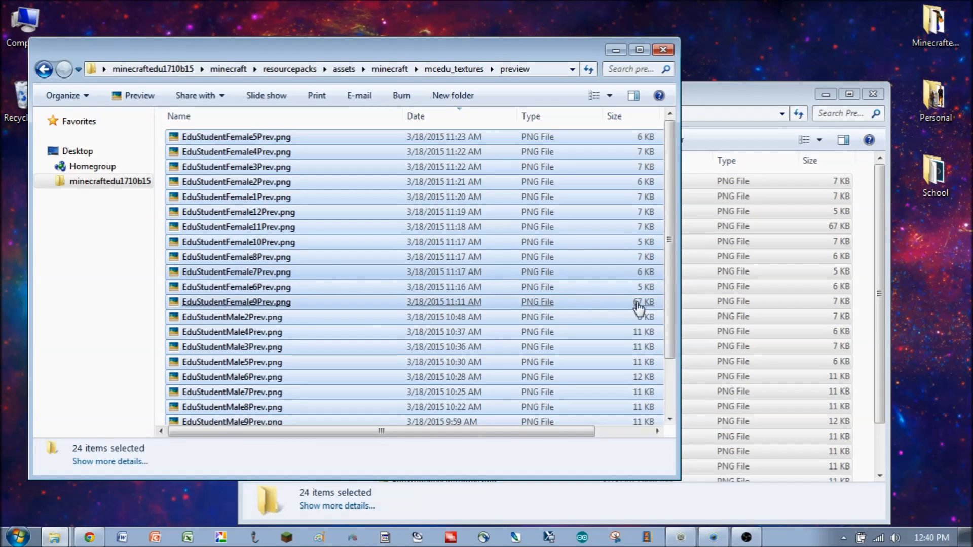
- Move EduTeacherMale1Prev.png from the Resource Pack folder into the preview folder
click(747, 135)
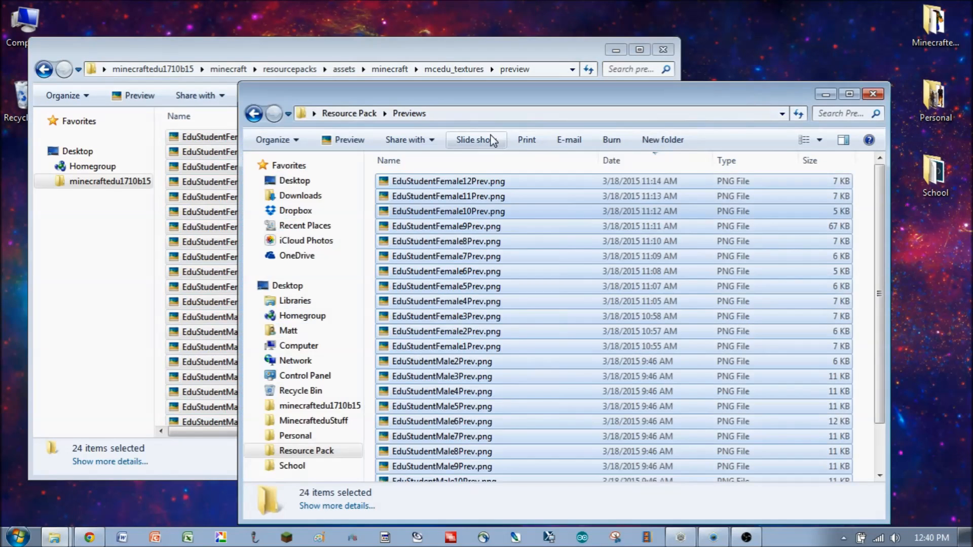
click(369, 115)
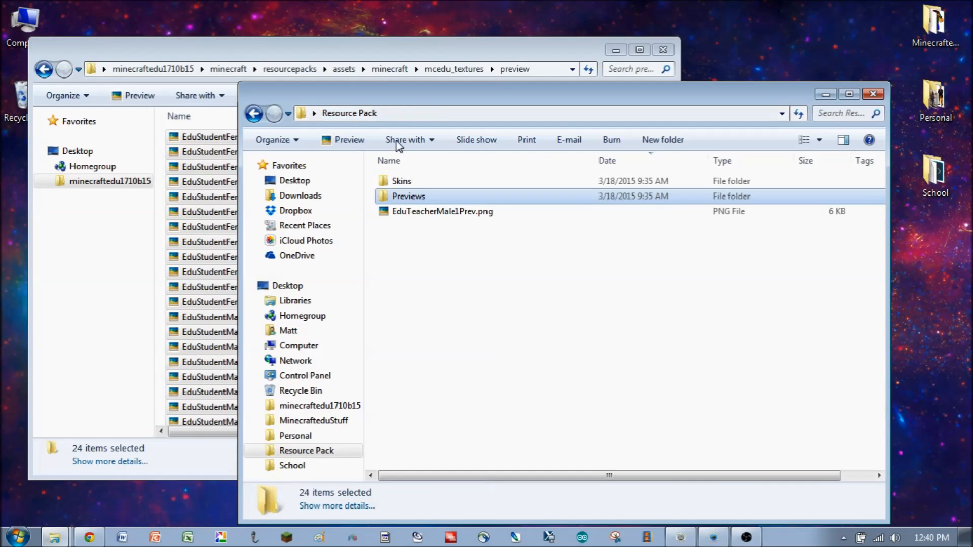
drag(428, 217, 209, 128)
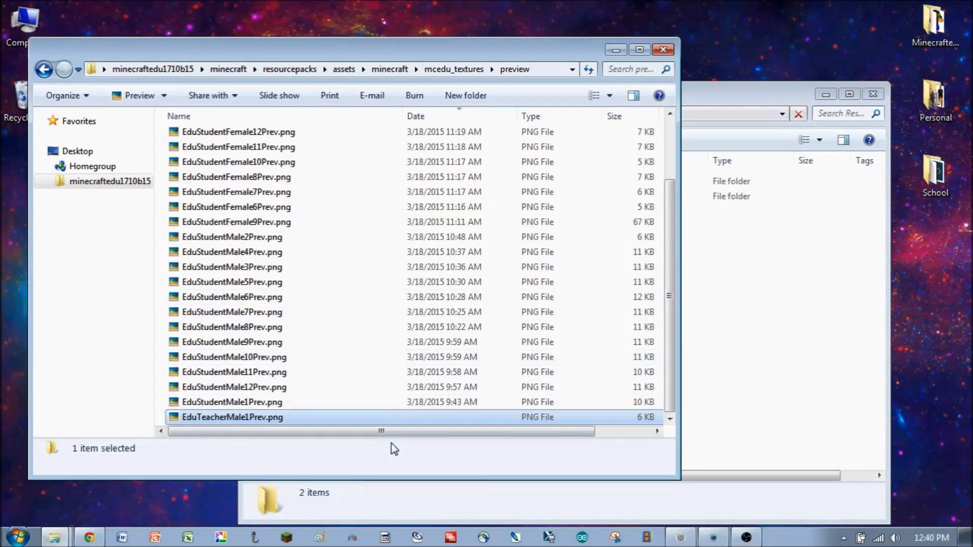
- Move the preview window aside and navigate up to the minecraft folder, then into resourcepacks
drag(667, 322, 665, 290)
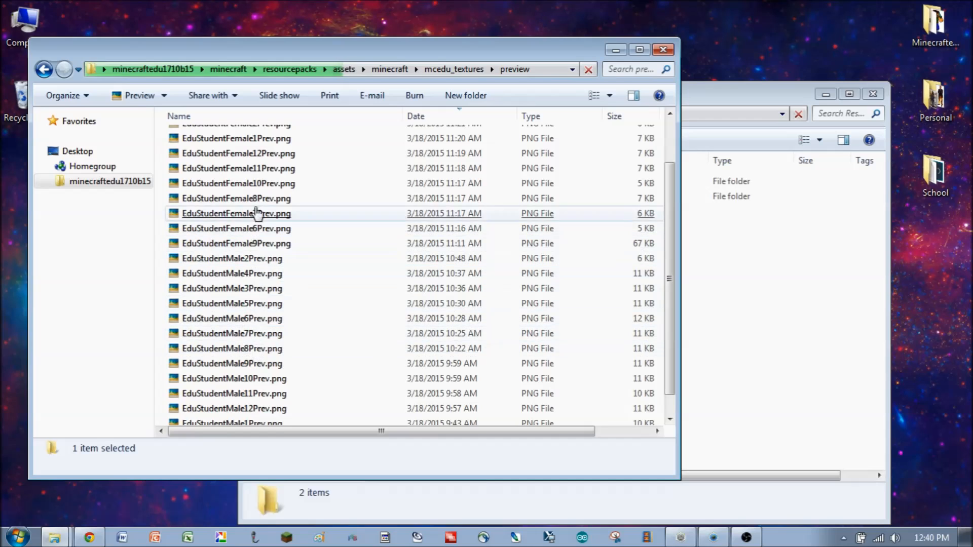
click(291, 249)
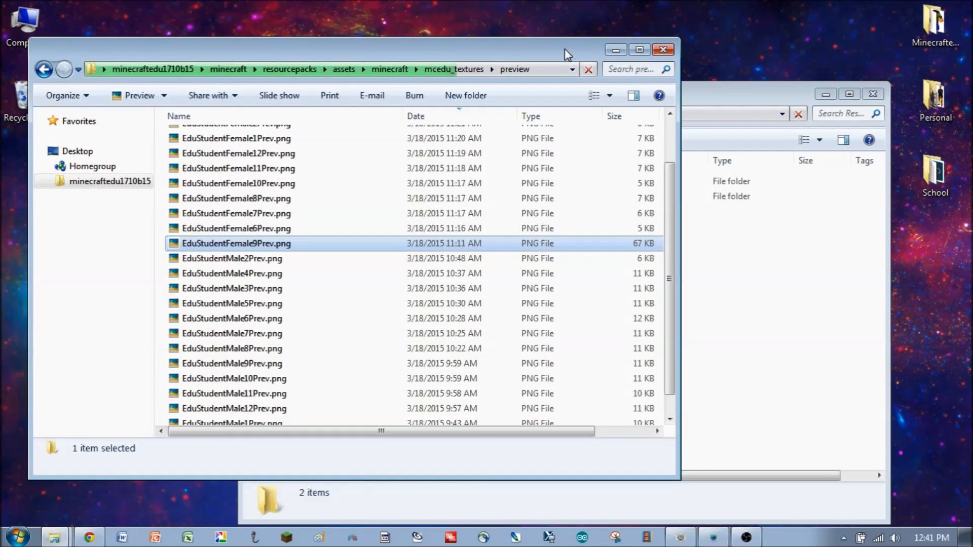
drag(564, 49, 713, 79)
click(499, 98)
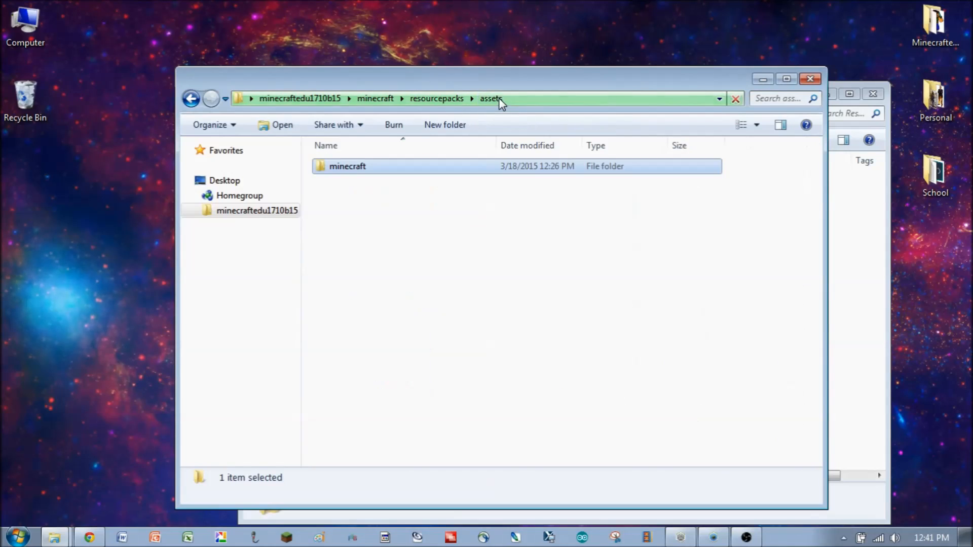
click(436, 98)
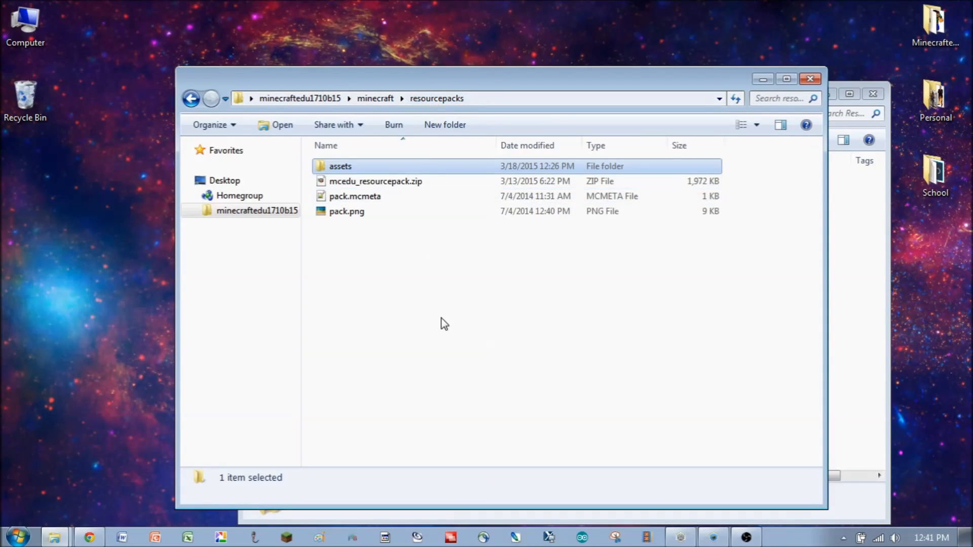
click(389, 101)
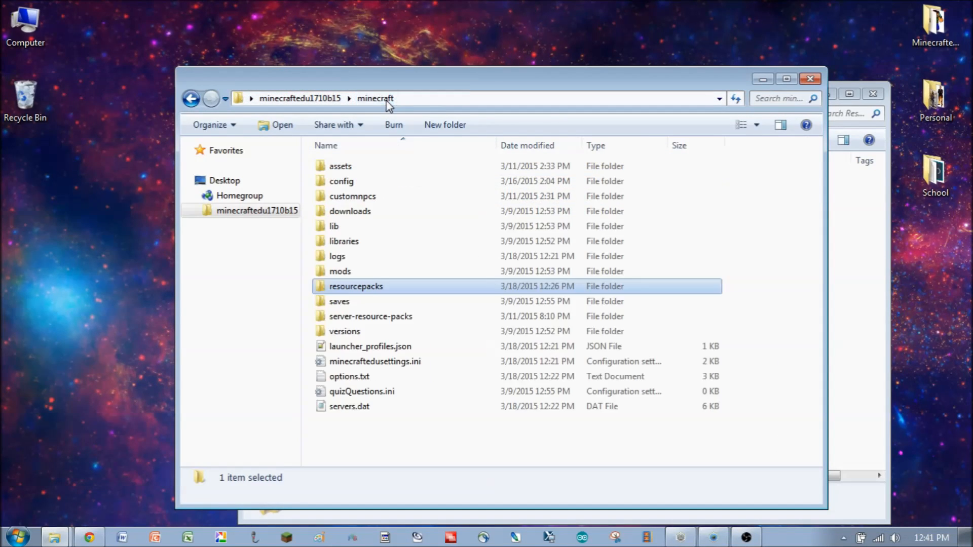
double_click(367, 292)
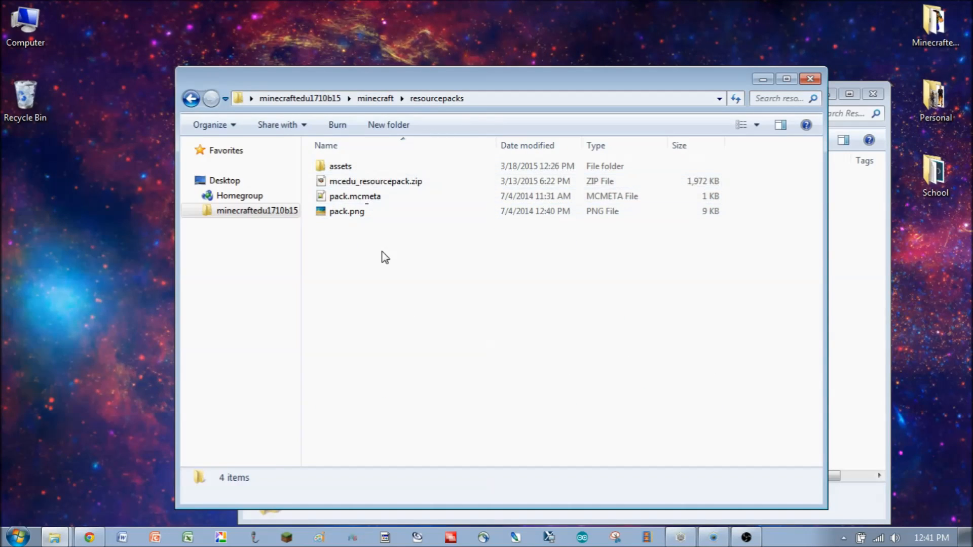
- Open pack.png in the resourcepacks folder to preview the pack icon, then close the preview
click(350, 171)
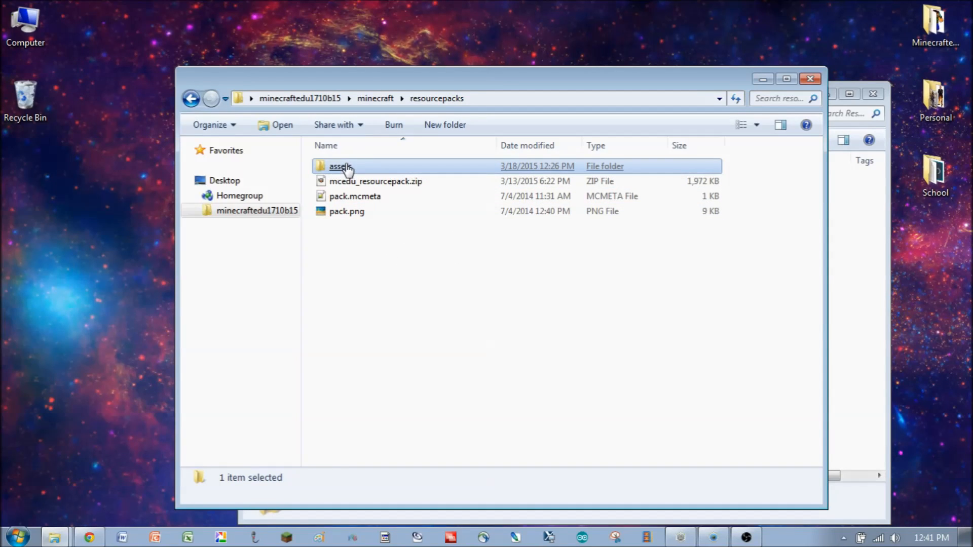
click(363, 201)
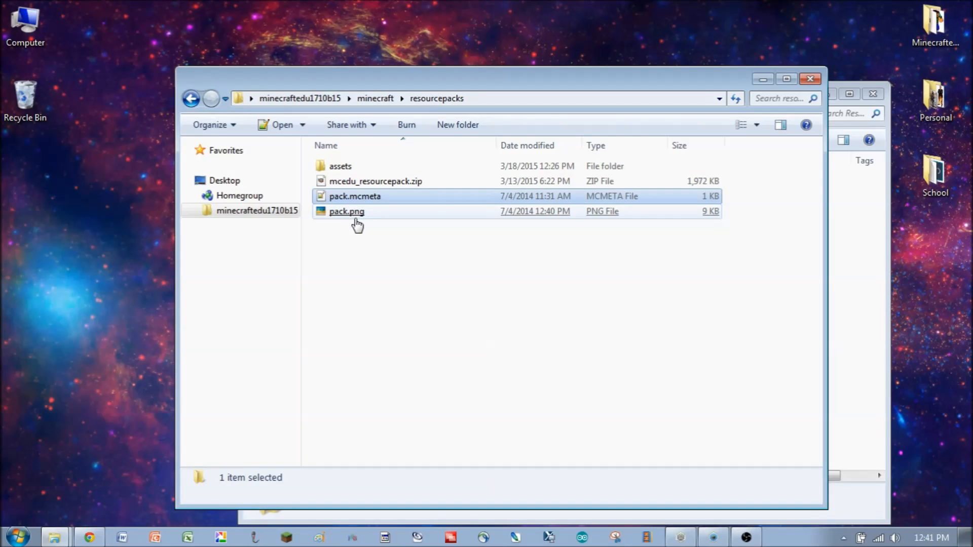
click(355, 216)
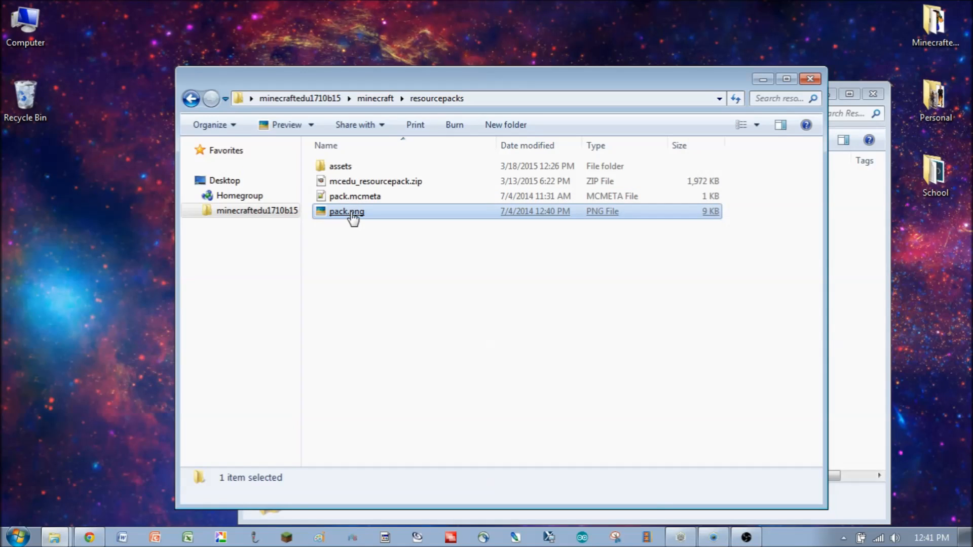
double_click(353, 217)
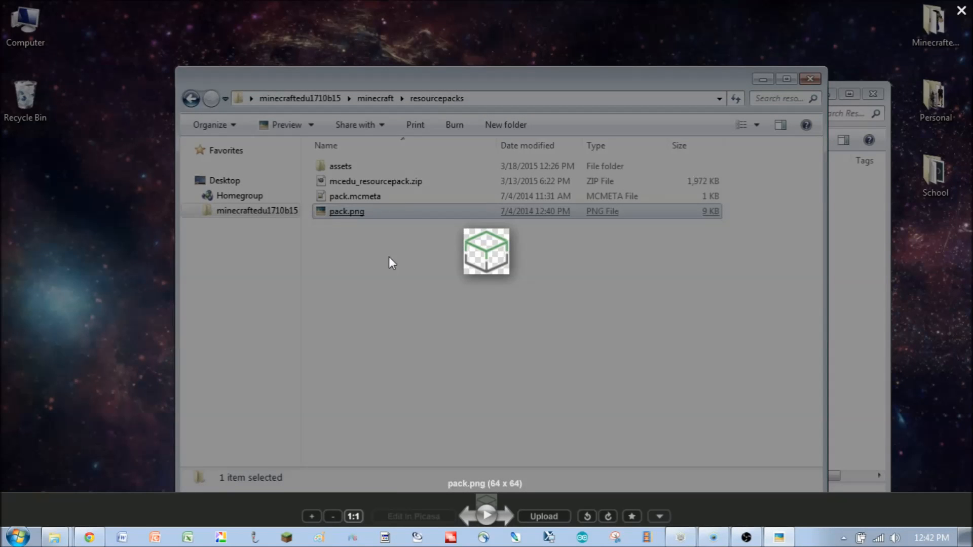
click(962, 11)
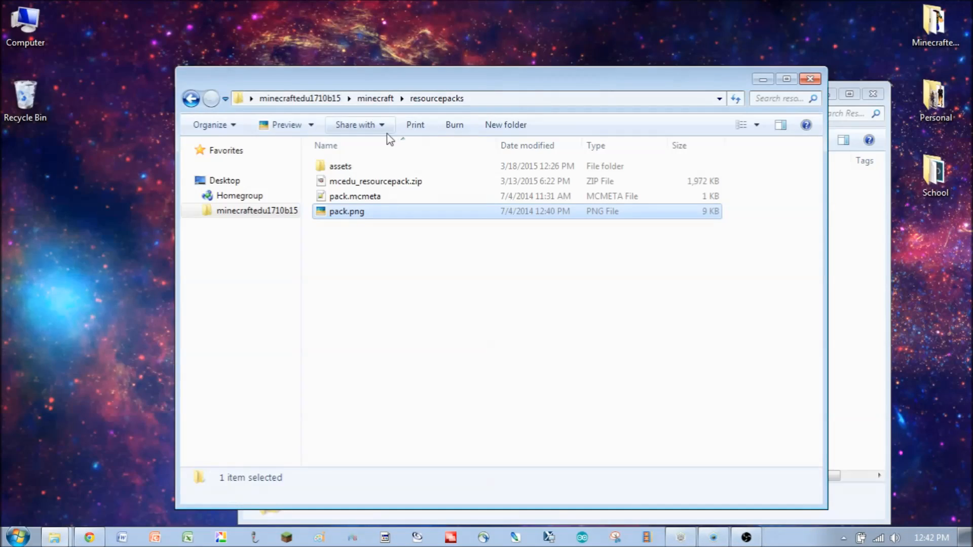
- Edit pack.mcmeta in Notepad++, changing the description to "Test Resource Pack for Tutorial", save it and close the editor
click(362, 201)
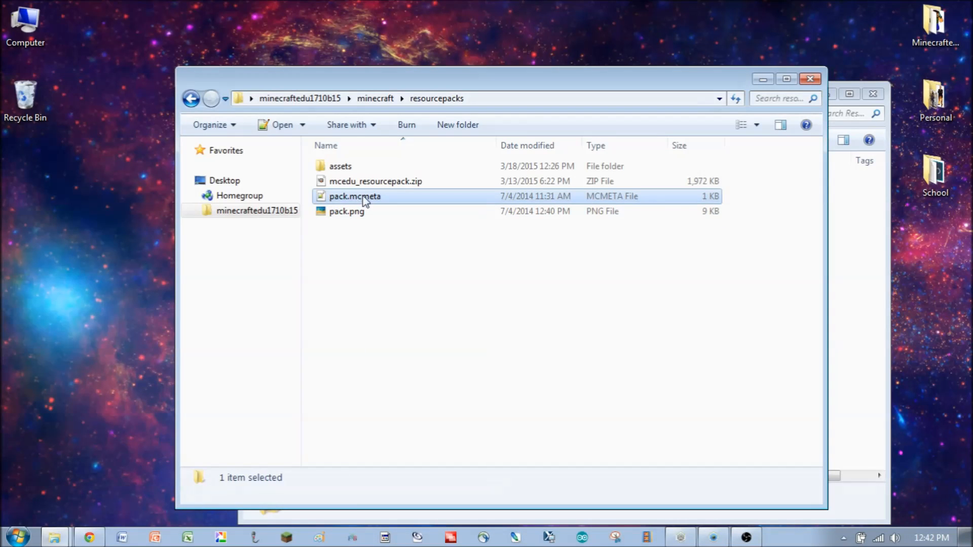
right_click(360, 202)
click(222, 226)
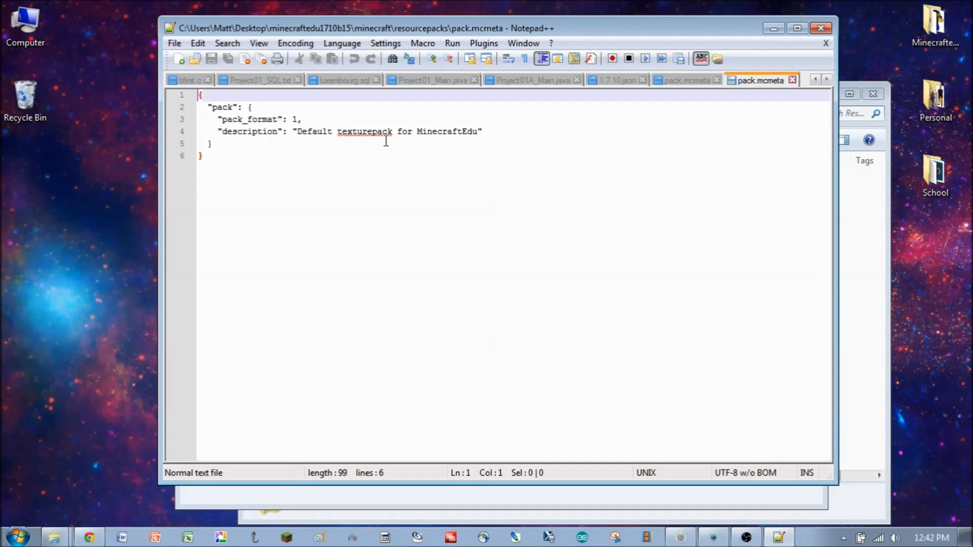
drag(299, 132, 481, 134)
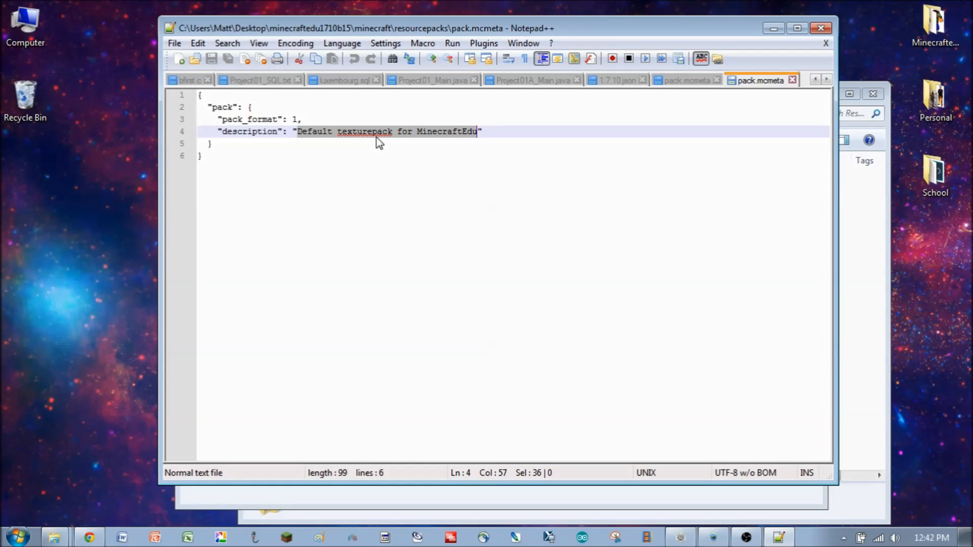
text(Test)
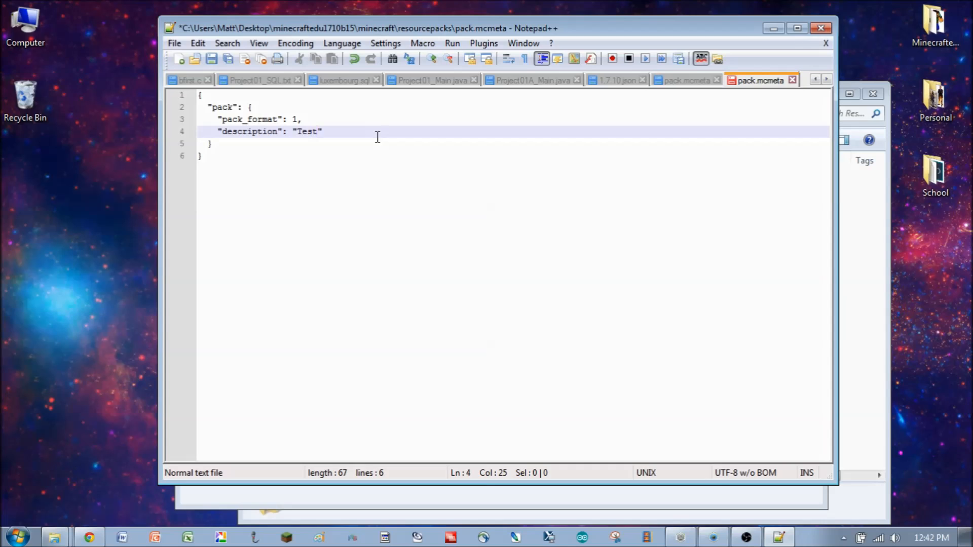
text( re)
key(BackSpace)
key(BackSpace)
text(Resour)
text(ce Pack)
text( for D)
text(emo)
key(BackSpace)
key(BackSpace)
key(BackSpace)
key(BackSpace)
text(Tutorial)
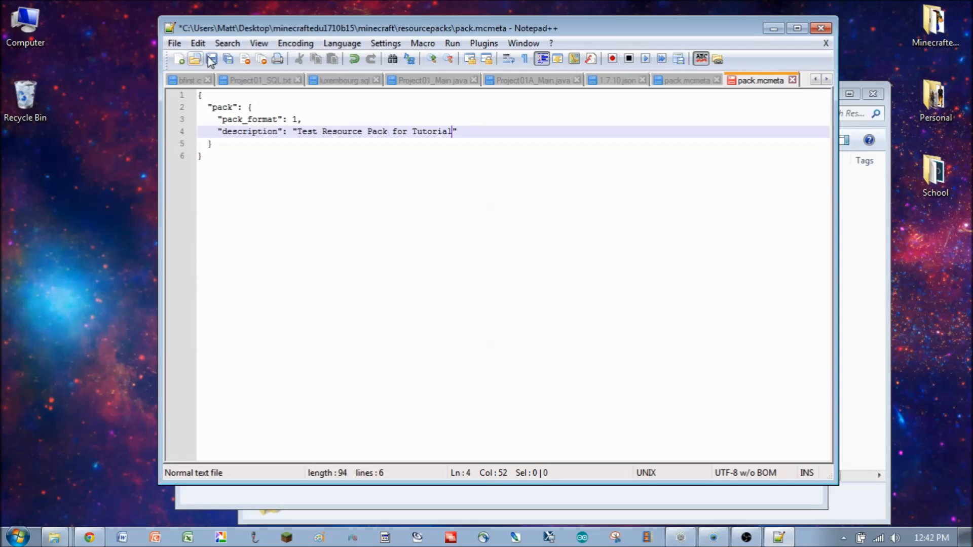
click(211, 60)
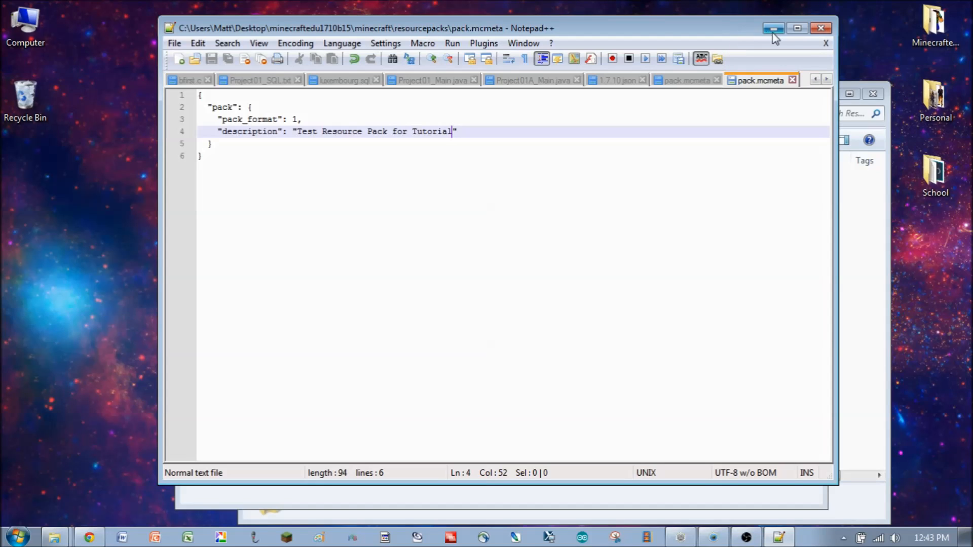
click(820, 29)
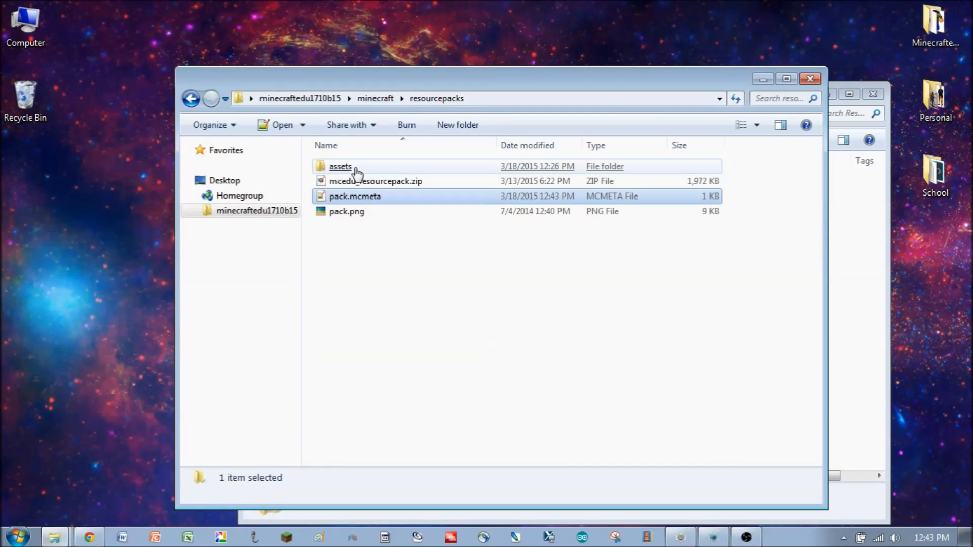
click(341, 213)
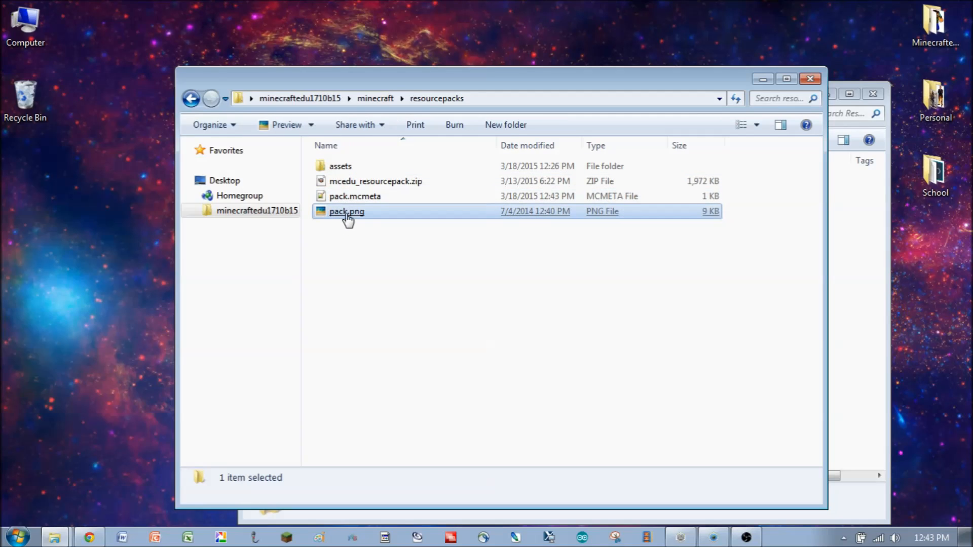
click(385, 103)
right_click(354, 295)
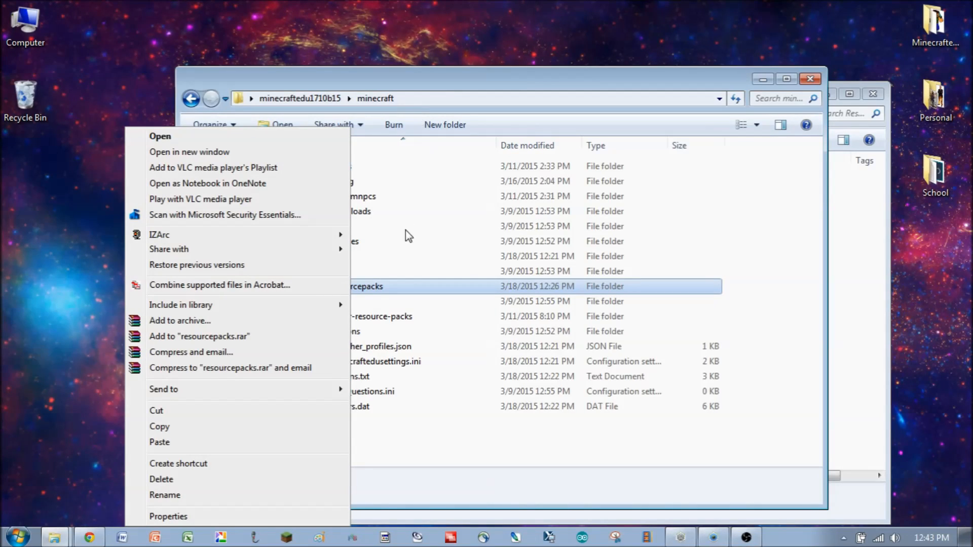
click(374, 283)
double_click(371, 288)
- Compress the assets folder, pack.mcmeta and pack.png into a ZIP archive named TestPack_Tutorial.zip in resourcepacks
click(349, 168)
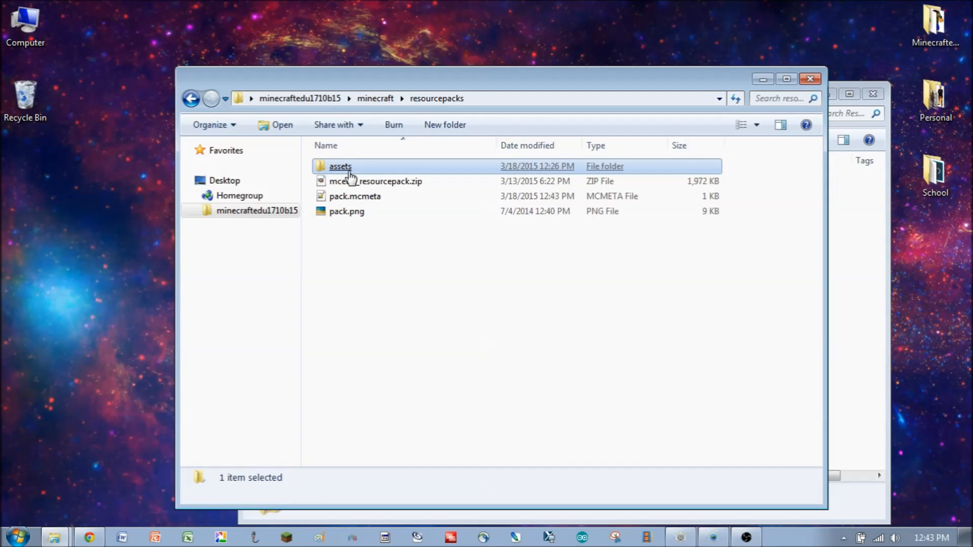
ctrl+click(351, 214)
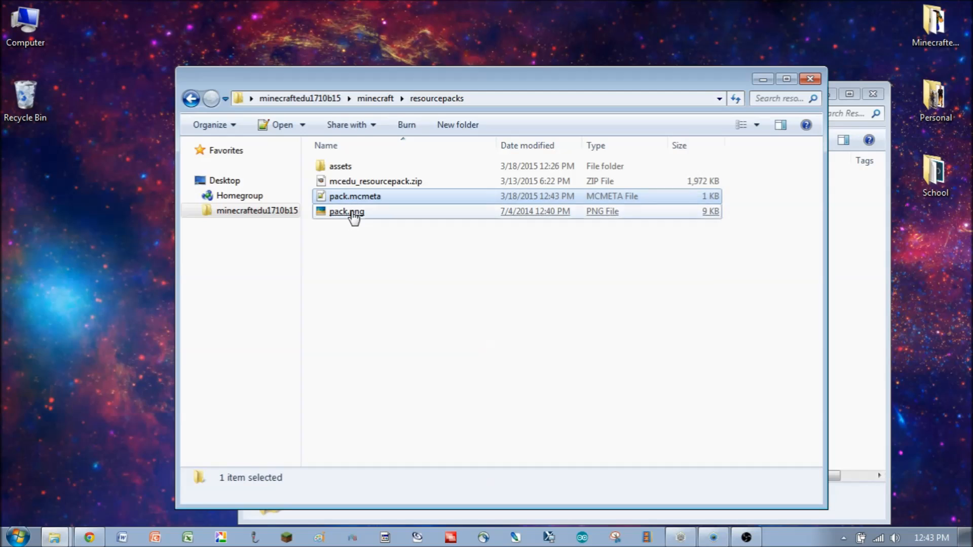
ctrl+click(334, 166)
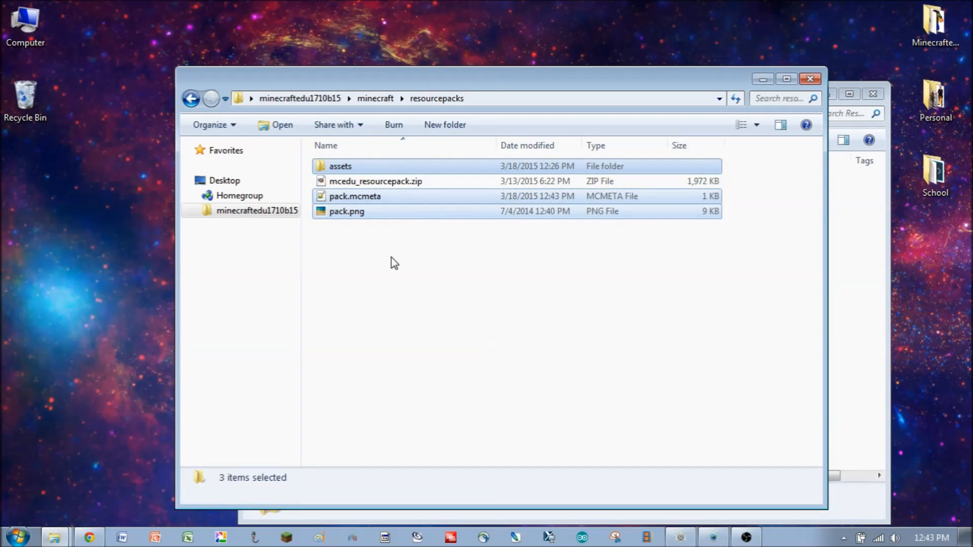
right_click(385, 213)
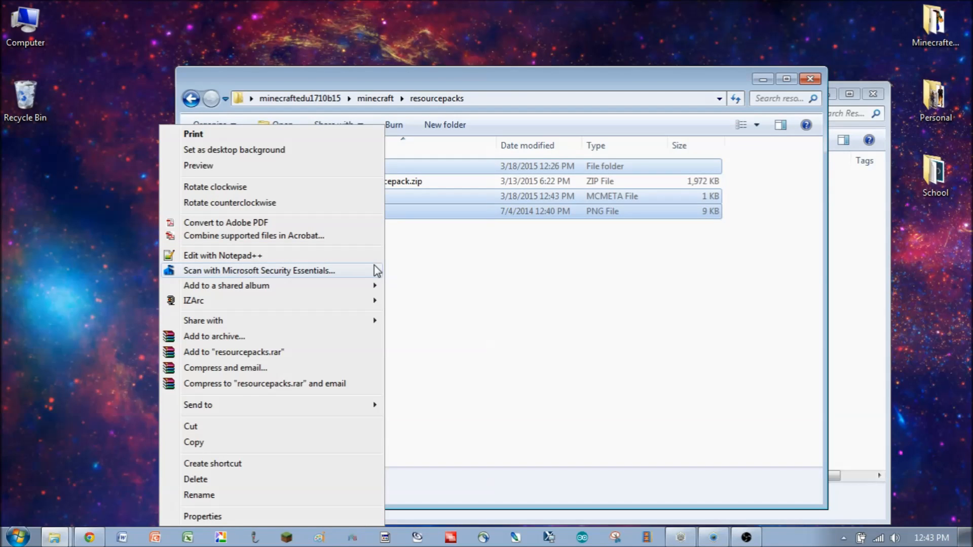
mouse_move(350, 306)
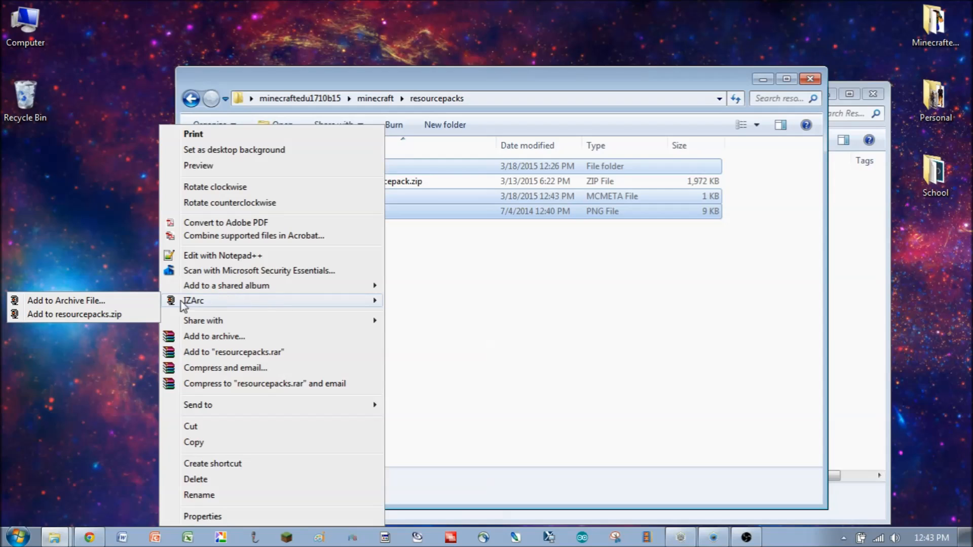
click(110, 302)
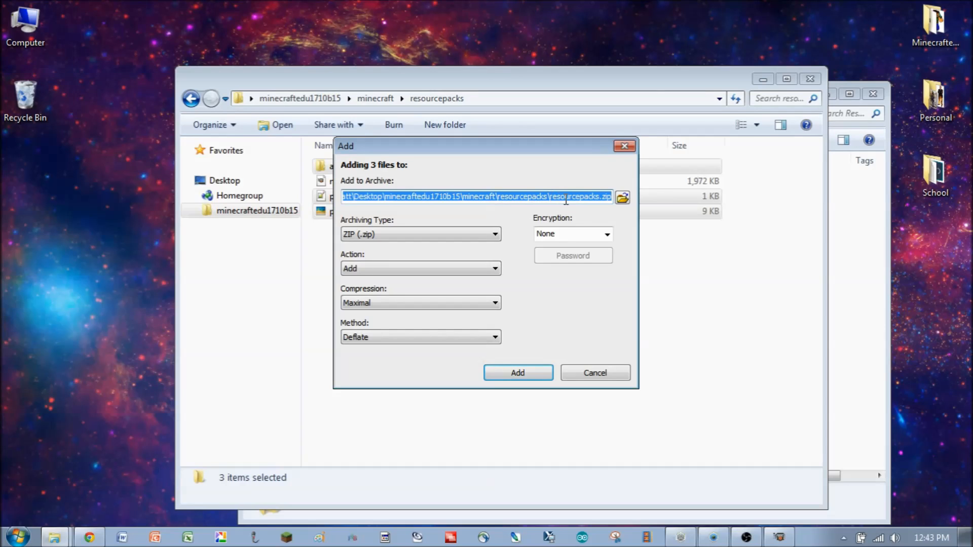
drag(551, 199, 600, 199)
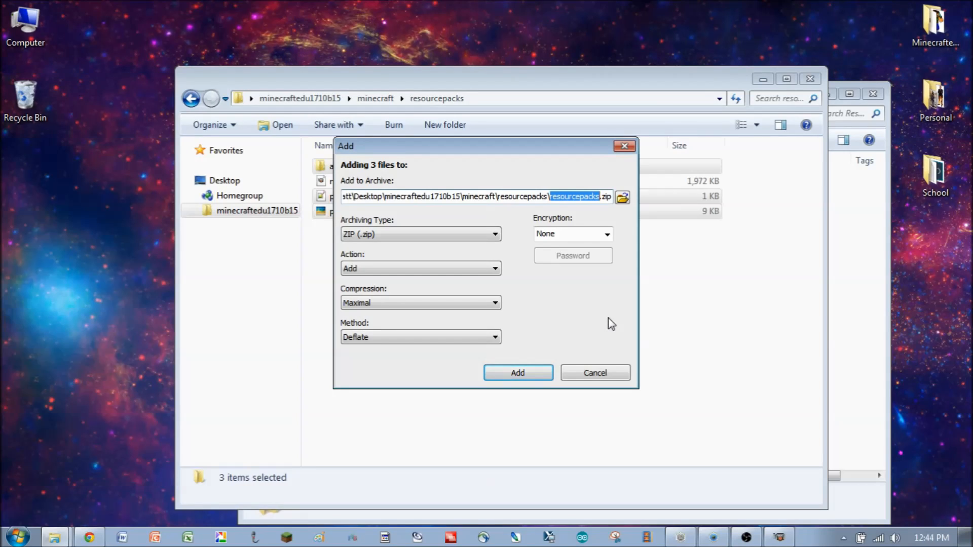
text(TestPack)
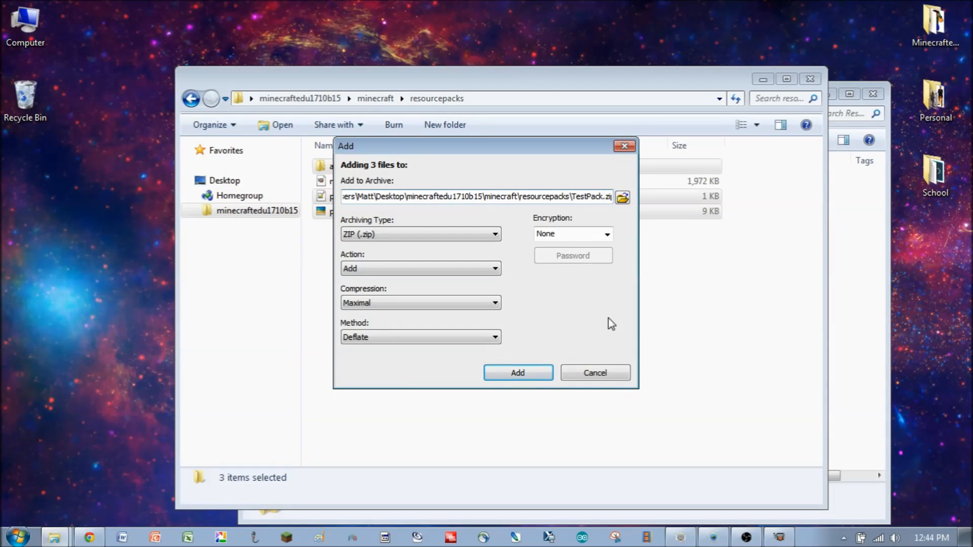
text(_Tutorial)
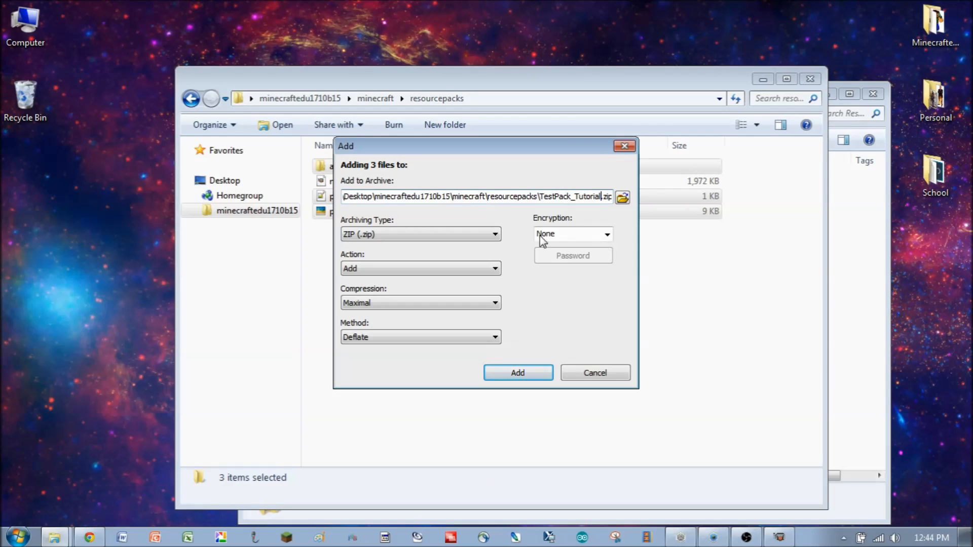
click(518, 376)
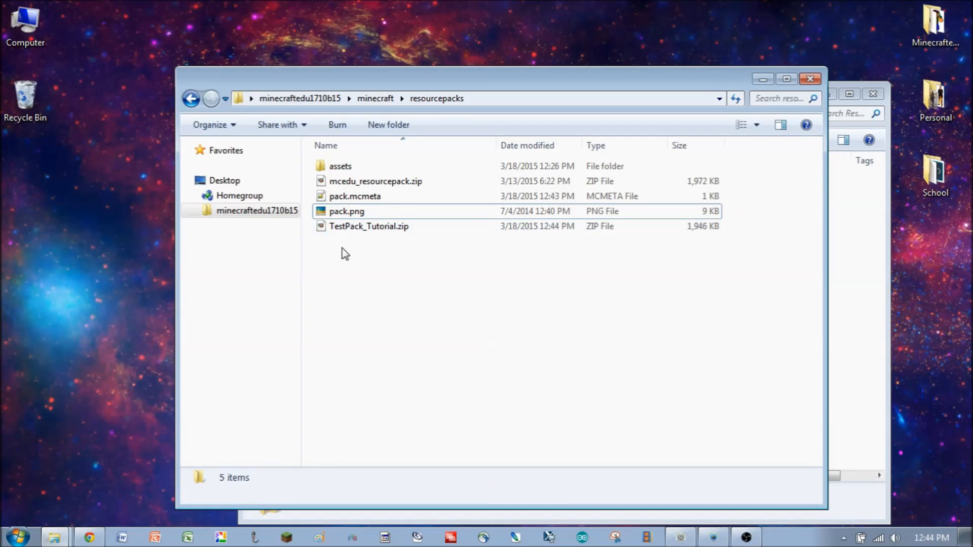
click(364, 229)
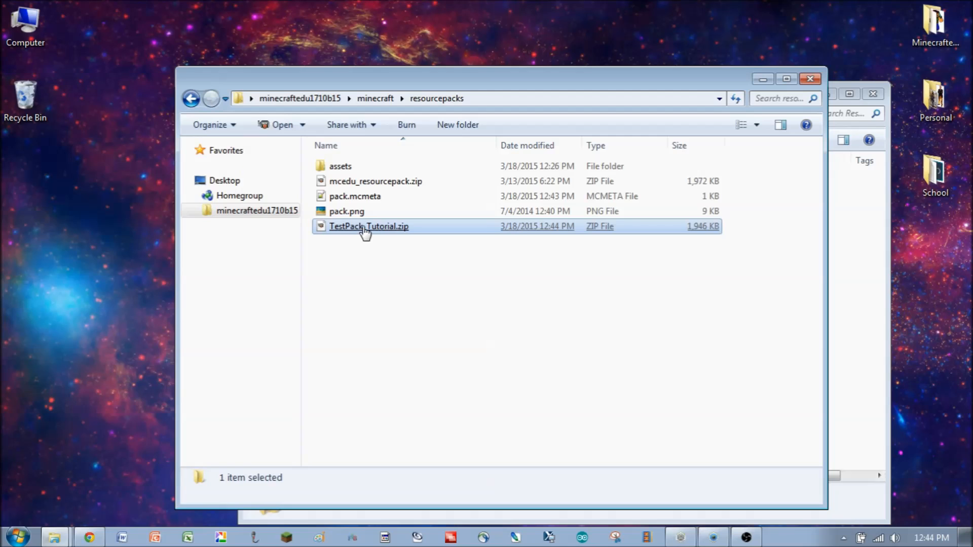
right_click(365, 231)
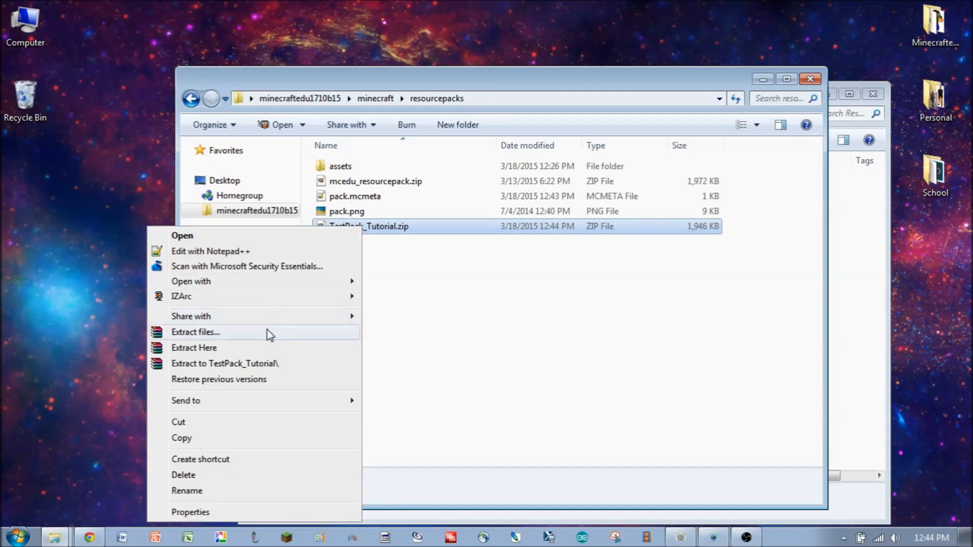
click(431, 281)
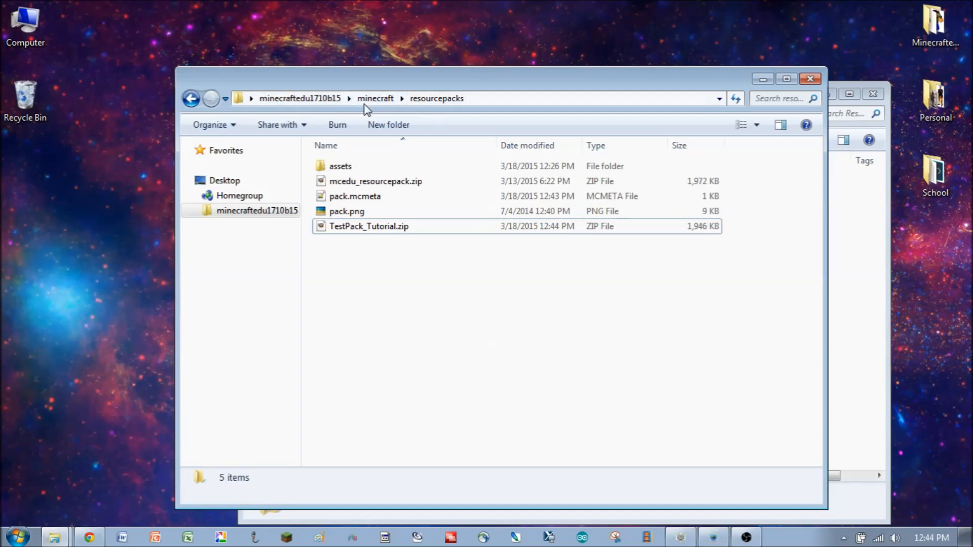
- Delete the assets folder, pack.mcmeta and pack.png from the resourcepacks folder
click(349, 170)
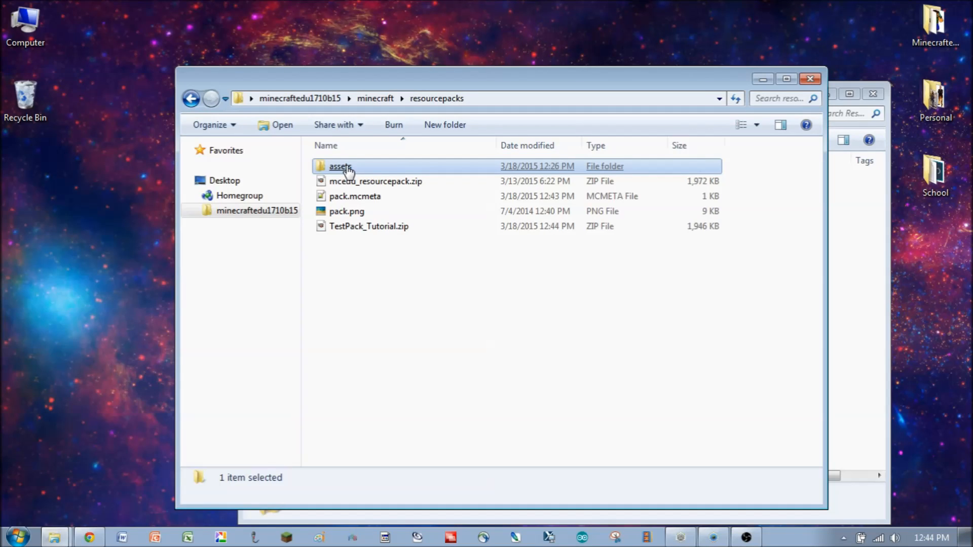
ctrl+click(349, 197)
ctrl+click(352, 212)
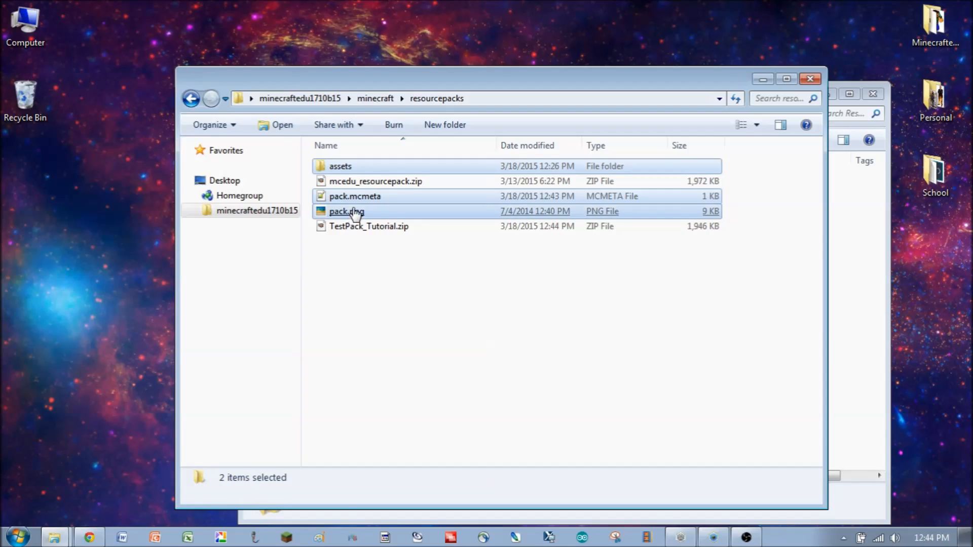
right_click(355, 211)
click(225, 480)
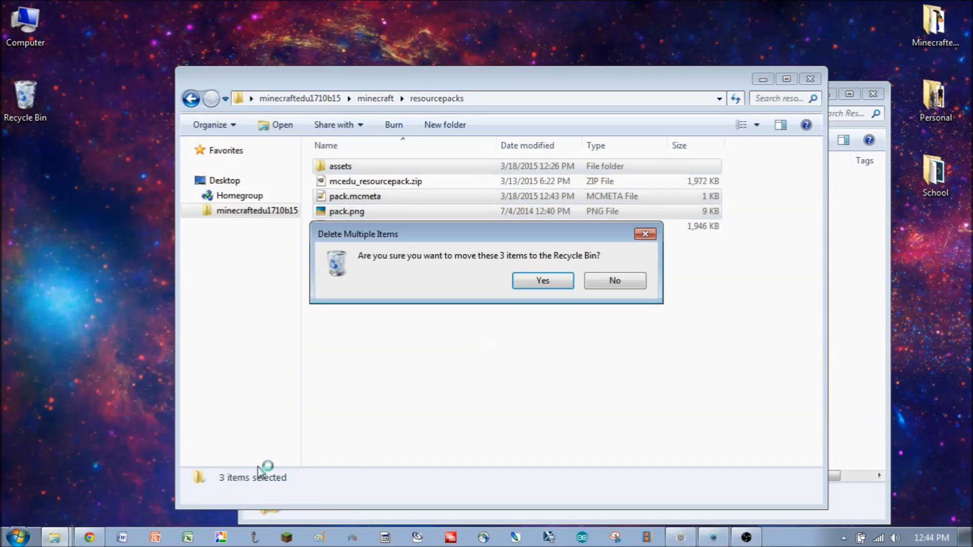
click(547, 283)
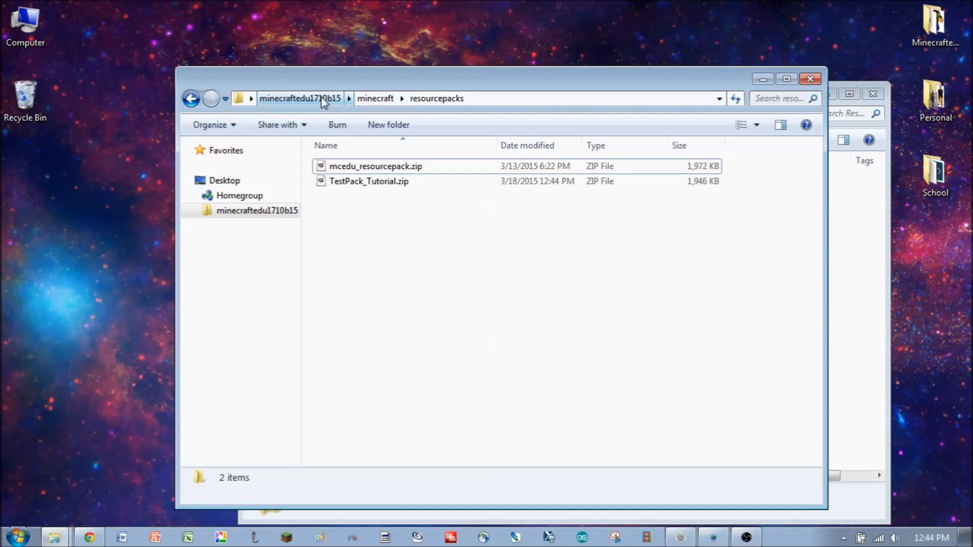
- Browse the MinecraftEdu install folder and its resourcepacks folder, ending on startlauncher.jar in the install folder
click(300, 98)
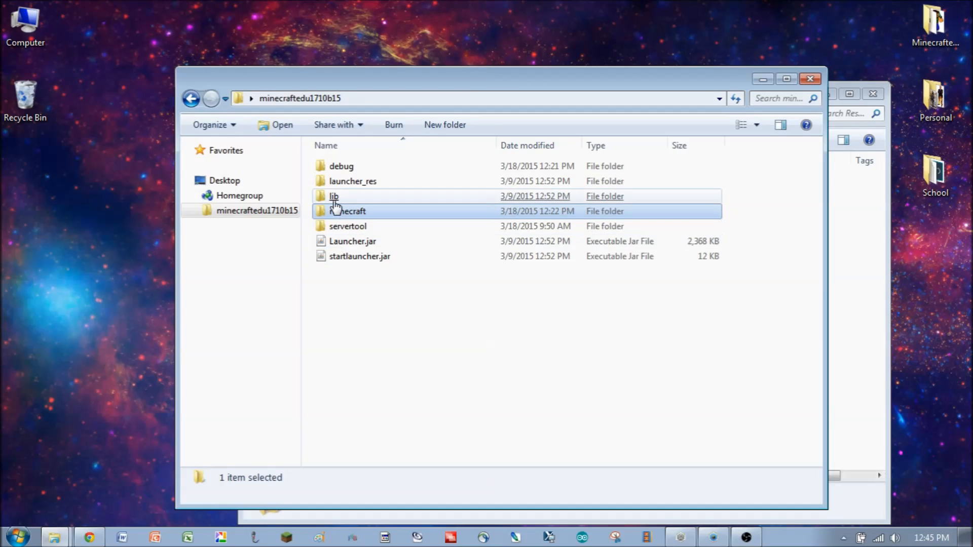
double_click(344, 215)
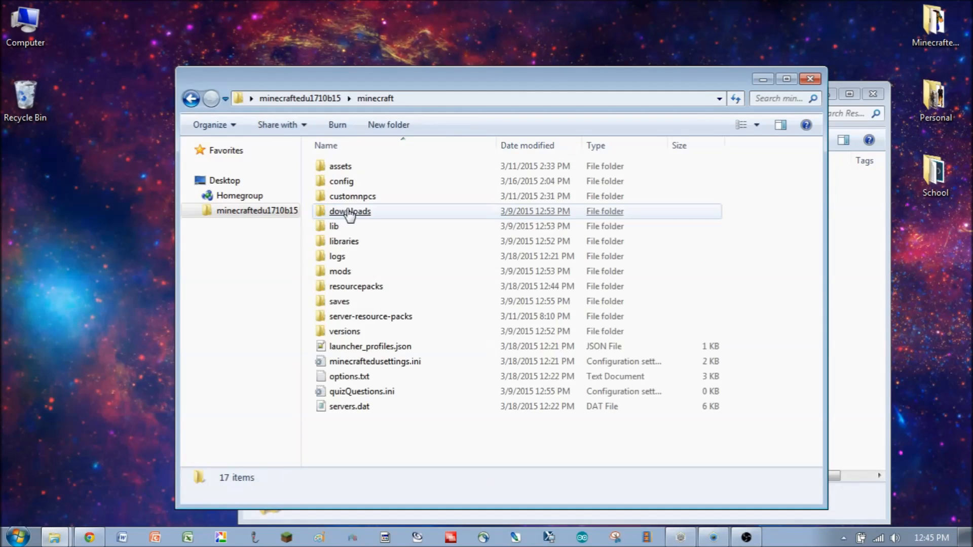
double_click(349, 286)
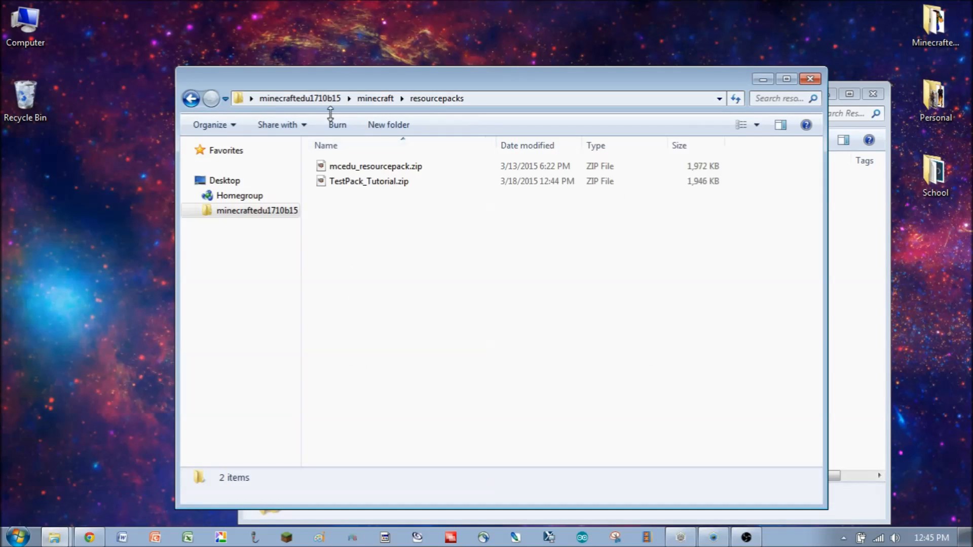
click(304, 100)
click(358, 258)
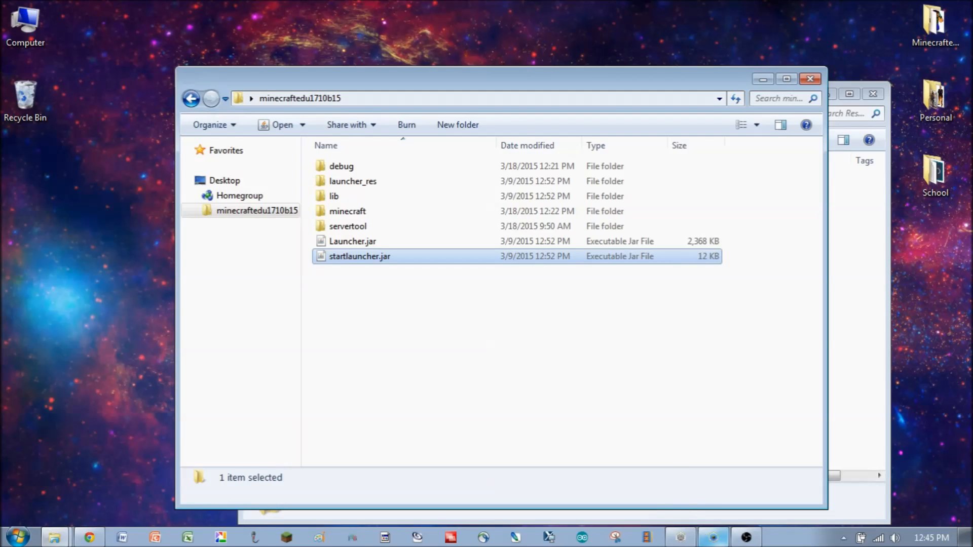
- Switch to the running MinecraftEdu game and join the Tutorial World server from the Multiplayer list
click(712, 537)
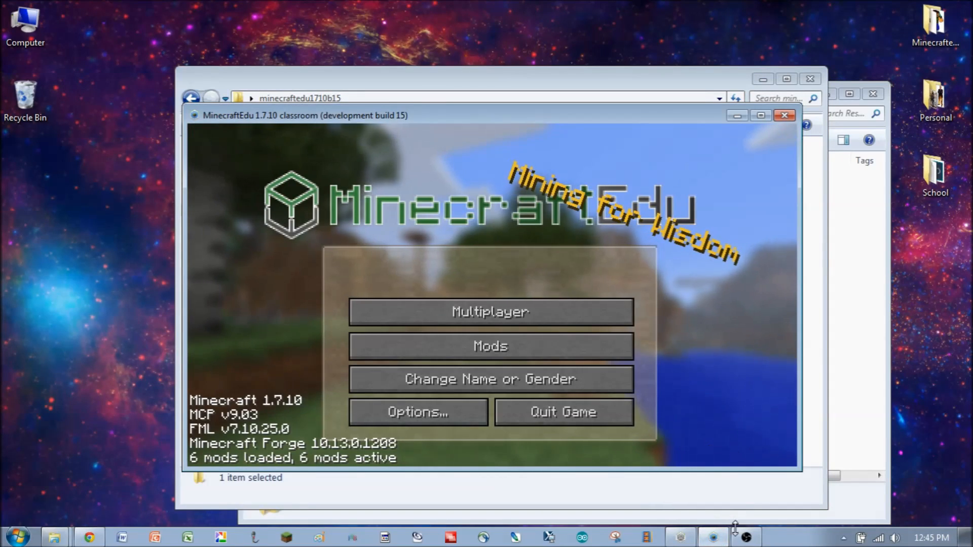
click(681, 537)
click(709, 457)
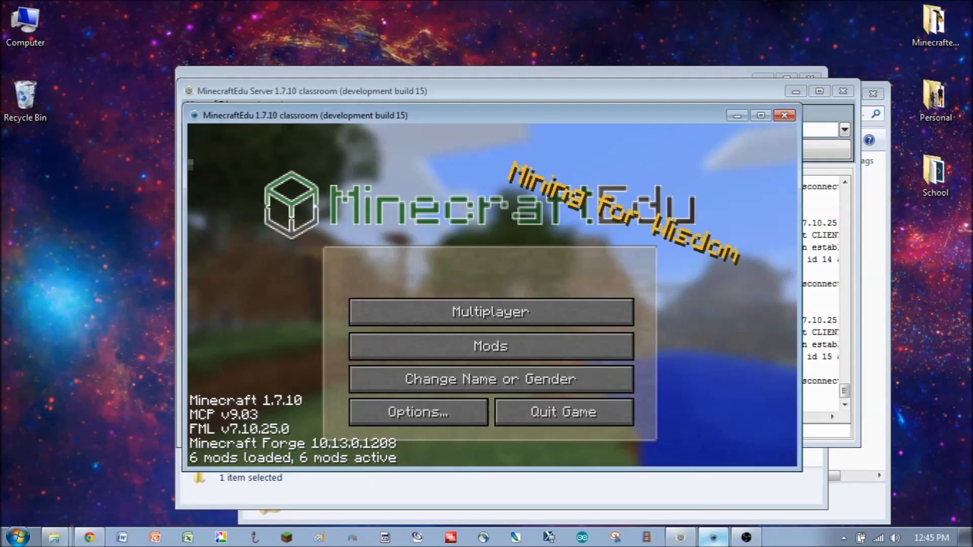
click(442, 312)
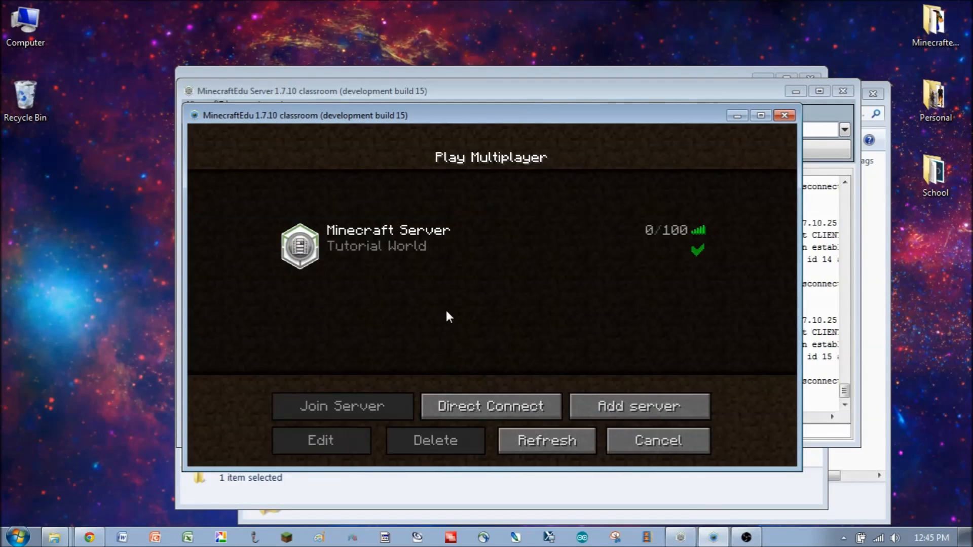
double_click(390, 241)
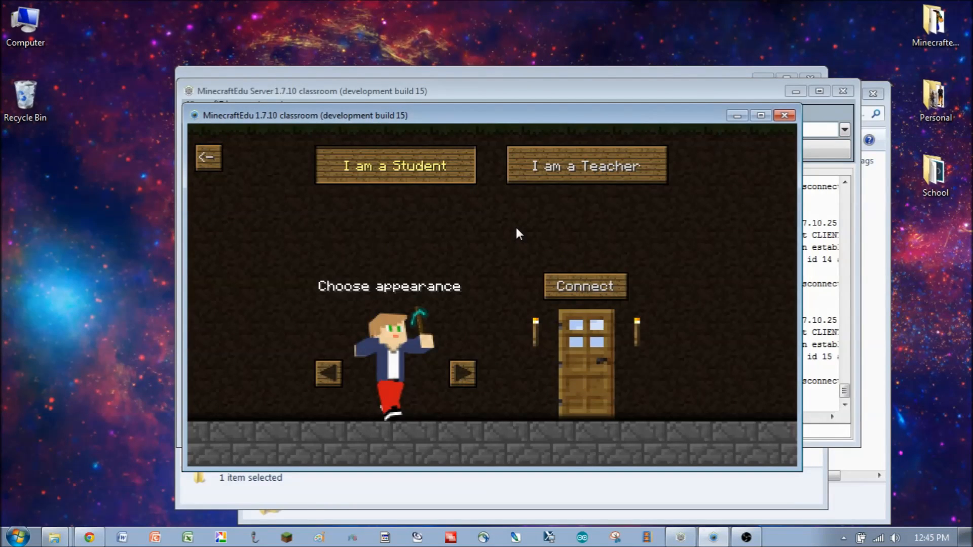
- Cycle through the character appearances available to students and to teachers
click(331, 376)
click(331, 376)
click(331, 376)
click(462, 376)
click(465, 375)
click(558, 171)
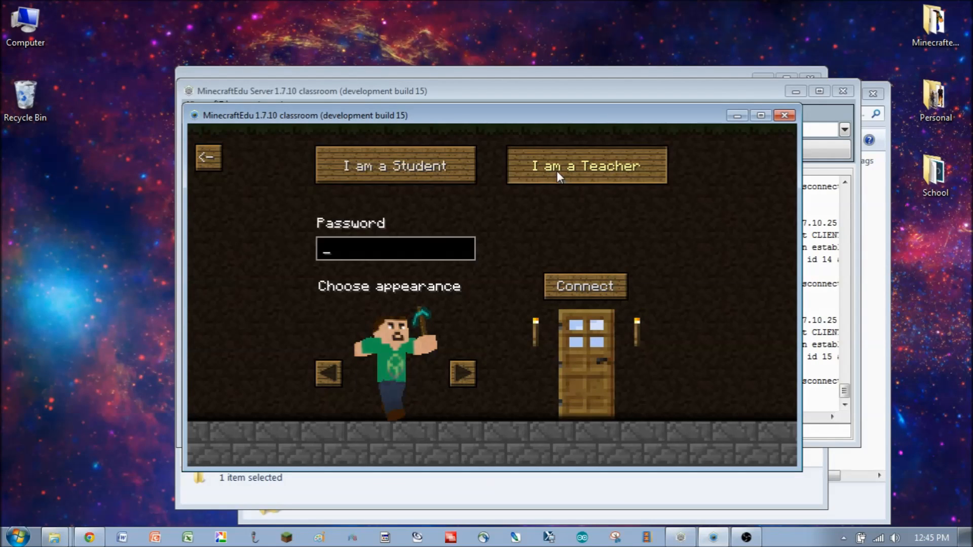
click(469, 373)
click(470, 373)
click(470, 372)
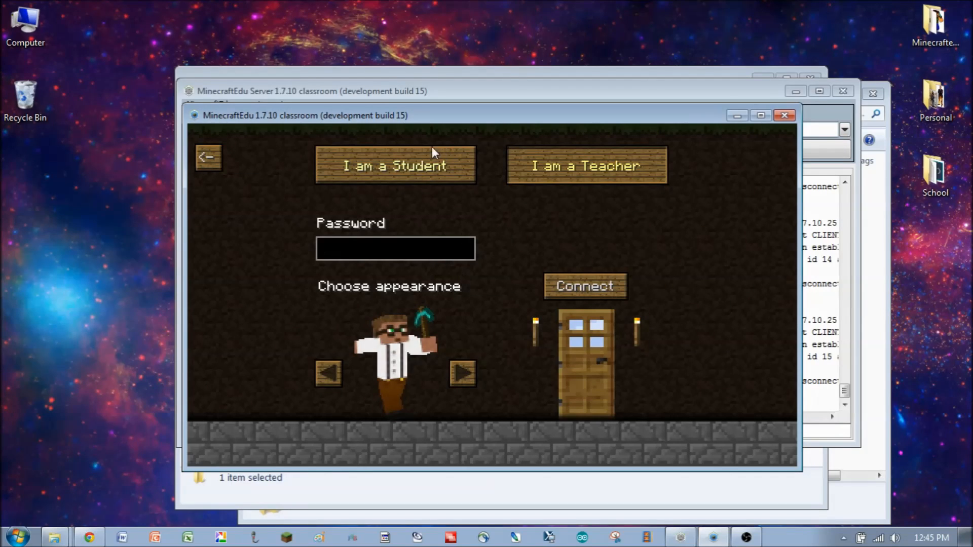
- Switch back to the student role, choose the white-shirt Creeper skin and connect to the server
click(472, 181)
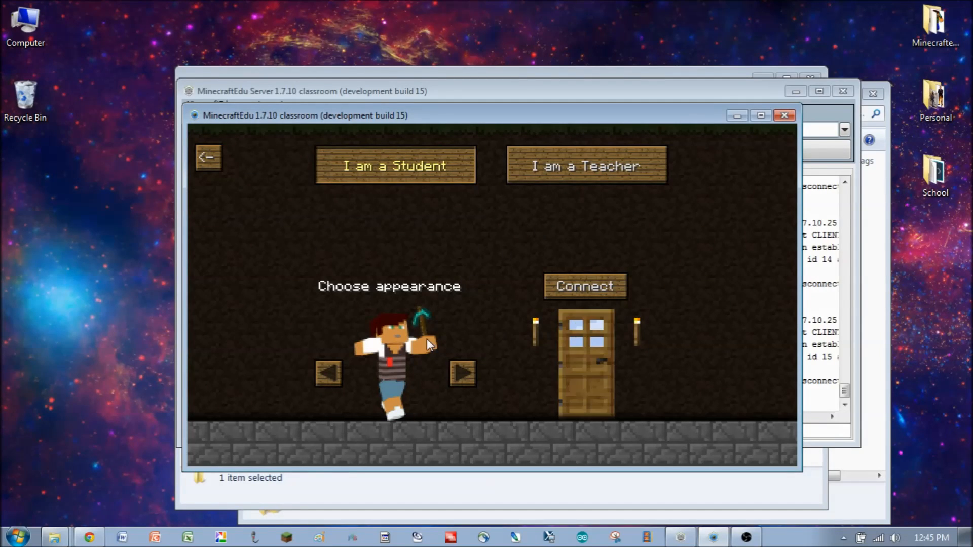
click(325, 374)
click(325, 374)
click(325, 373)
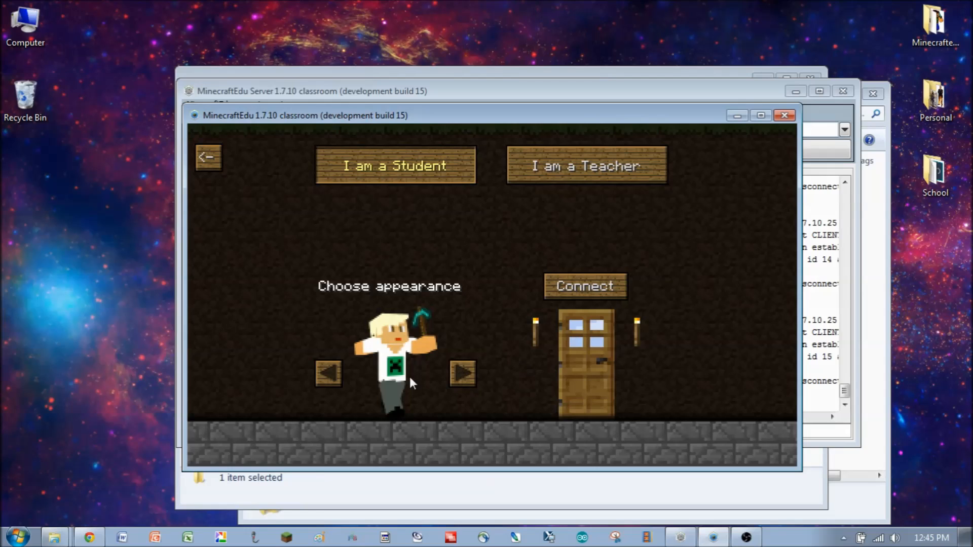
click(575, 285)
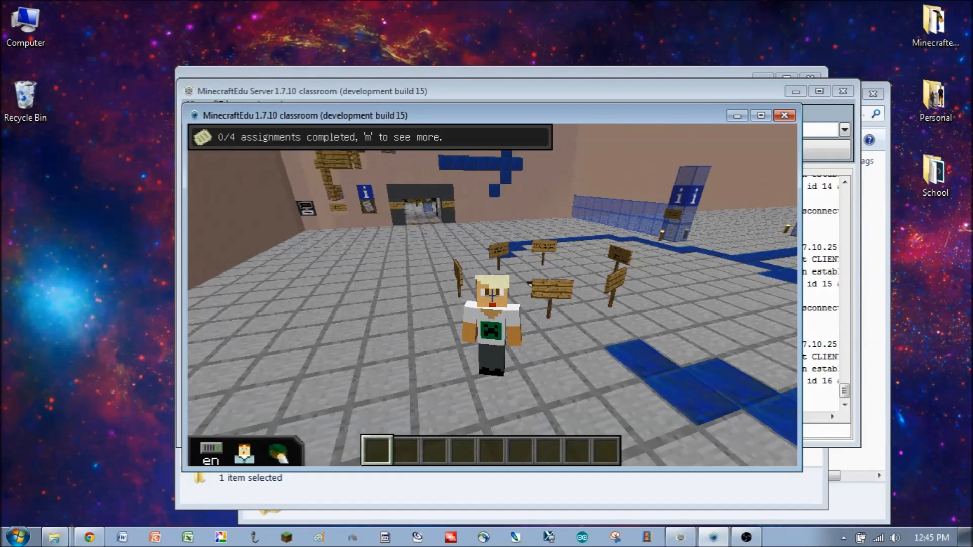
- Open the resource pack settings, activate TestPack_Tutorial.zip and place it above mcedu_resourcepack.zip, then confirm
key(Escape)
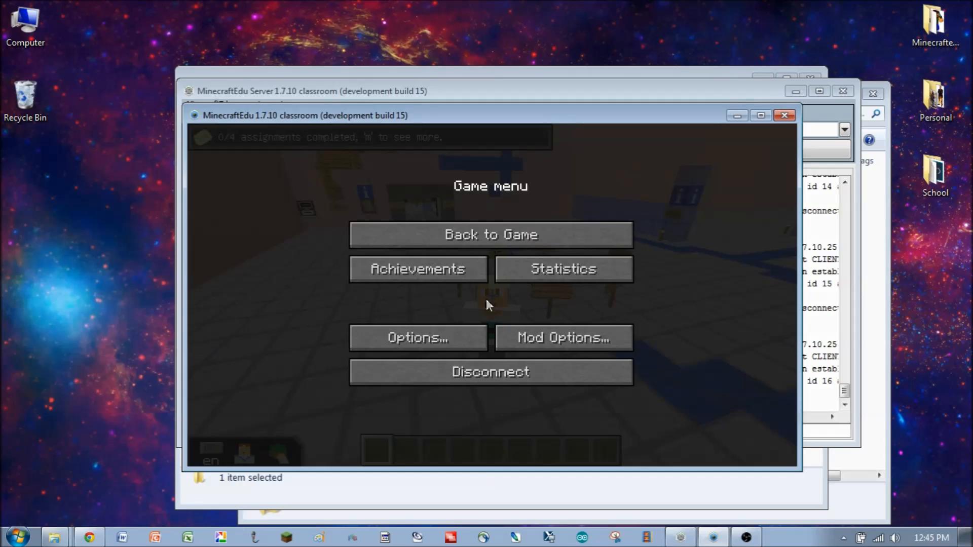
click(431, 339)
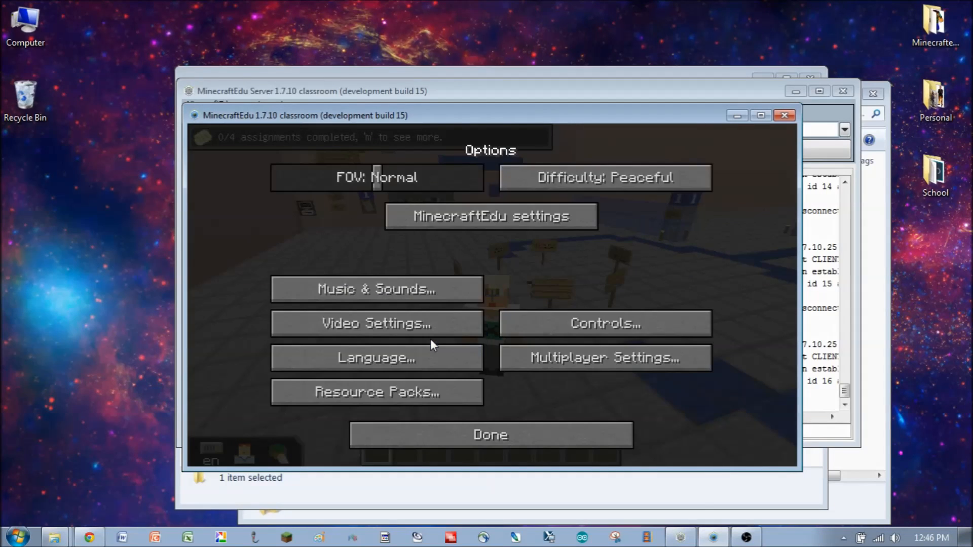
click(416, 391)
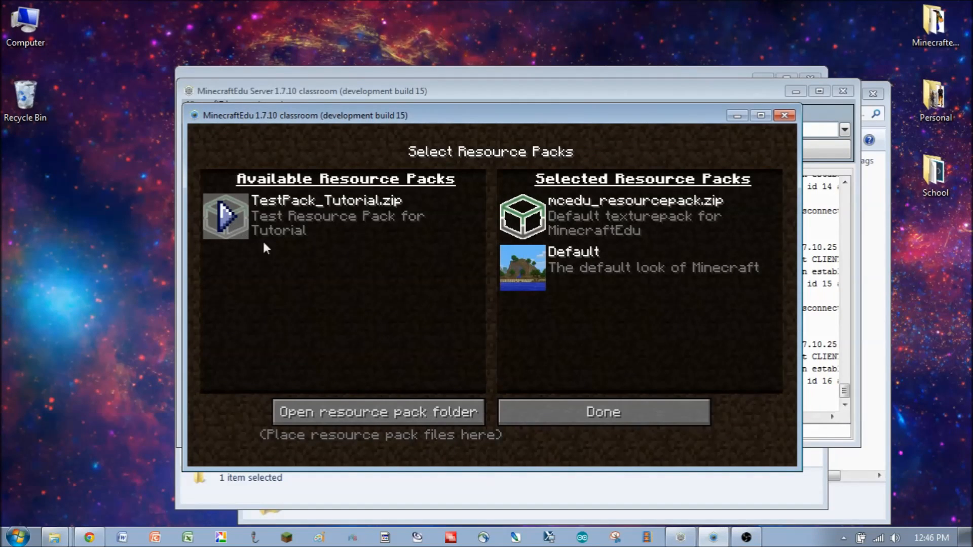
click(227, 218)
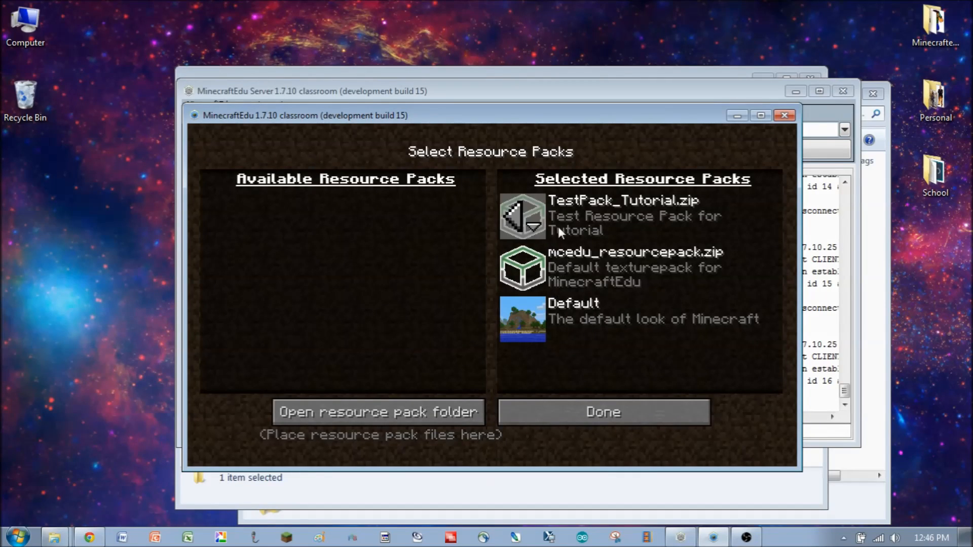
click(535, 228)
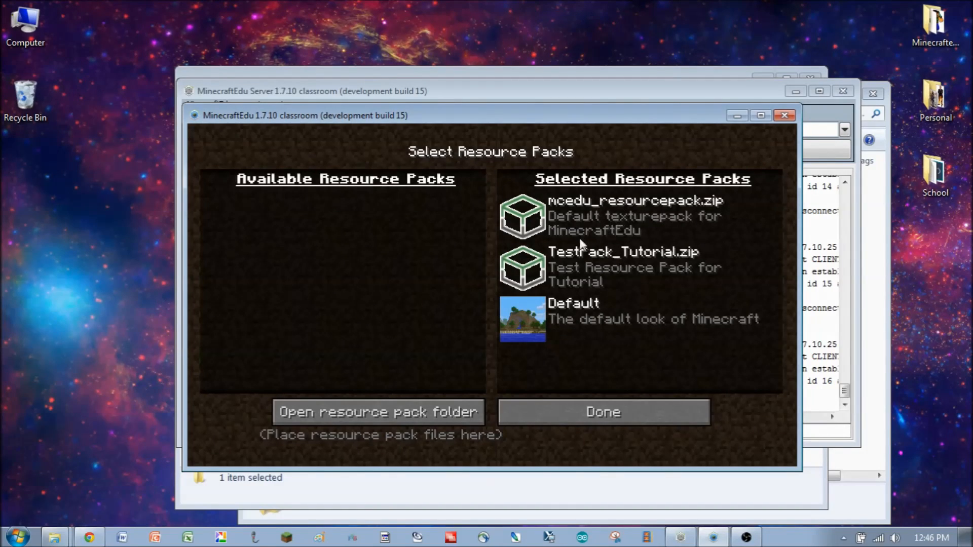
click(535, 261)
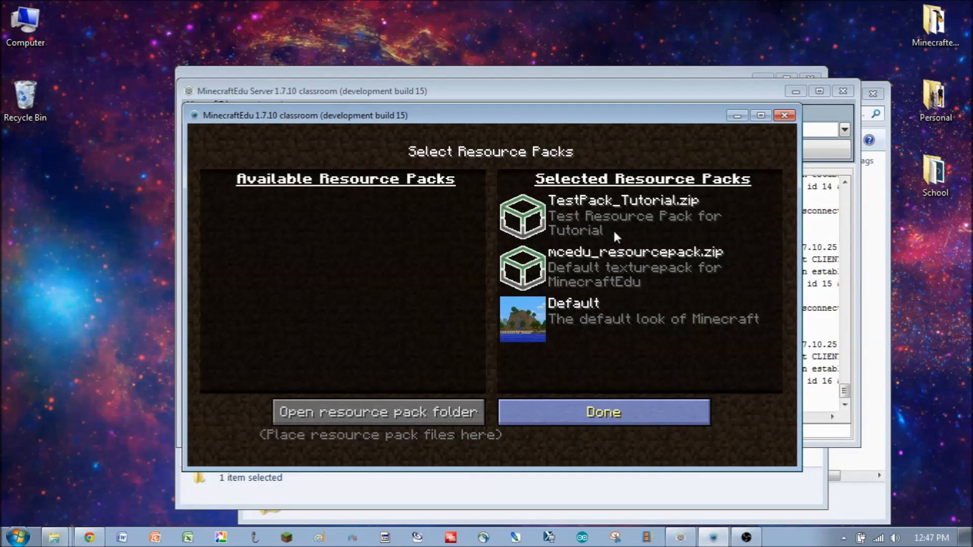
mouse_move(562, 214)
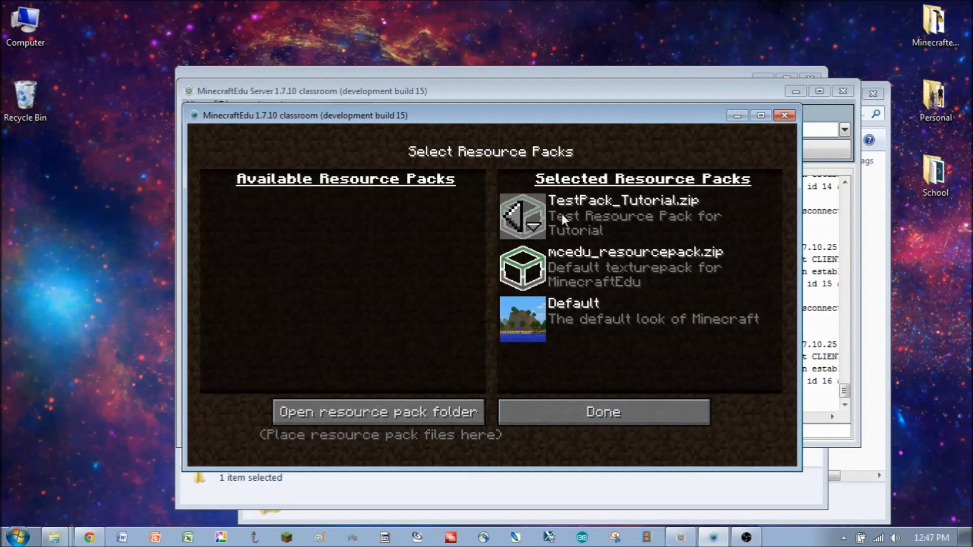
click(626, 412)
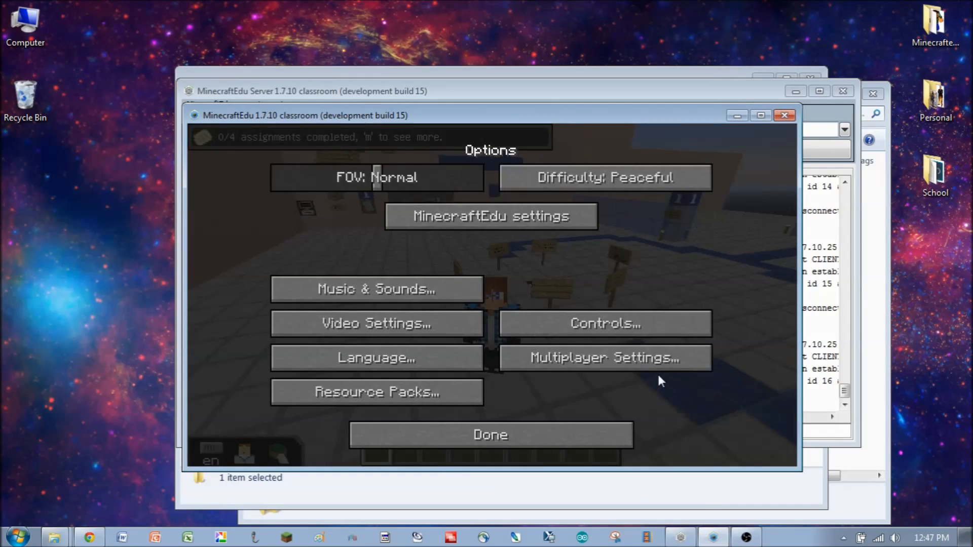
- Return to the game, disconnect, and rejoin the Tutorial World server from the Multiplayer list
key(Escape)
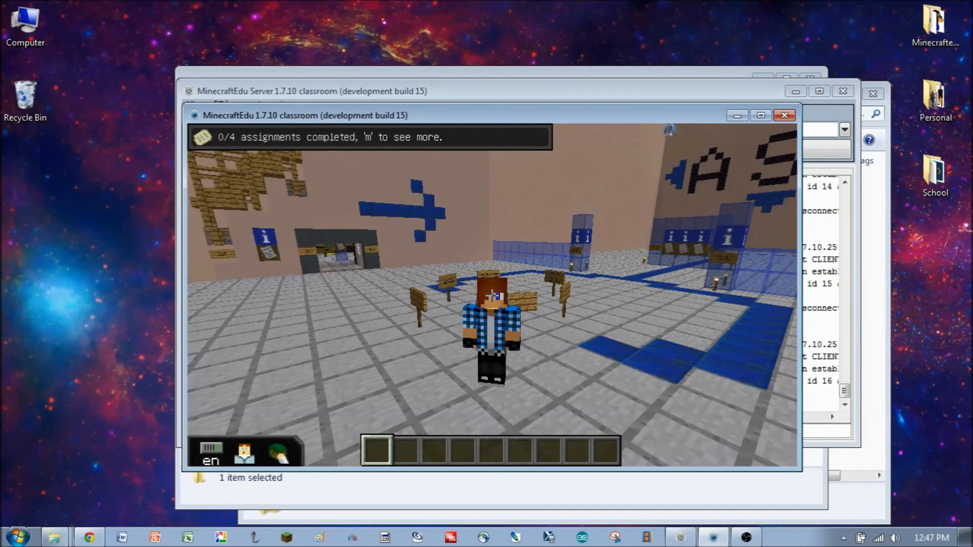
key(Escape)
click(536, 379)
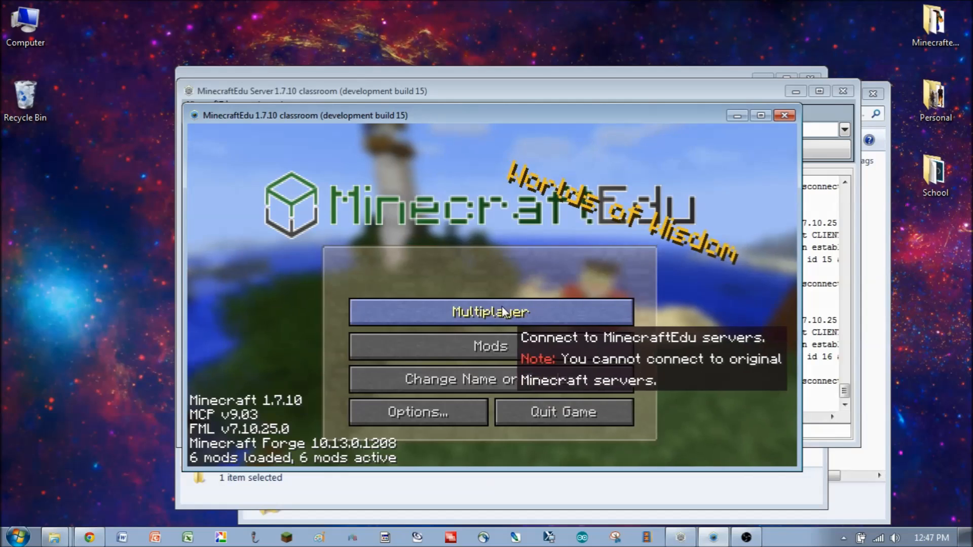
click(508, 312)
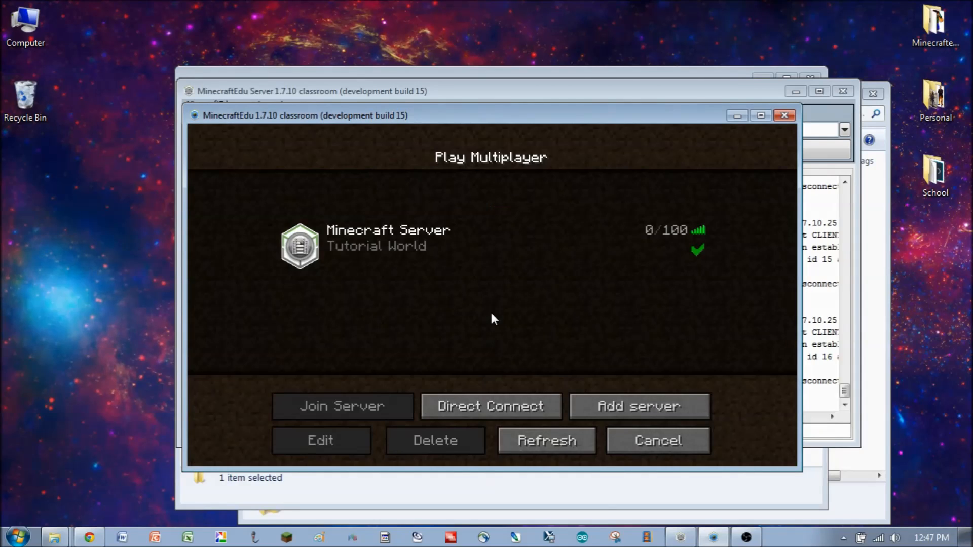
double_click(385, 246)
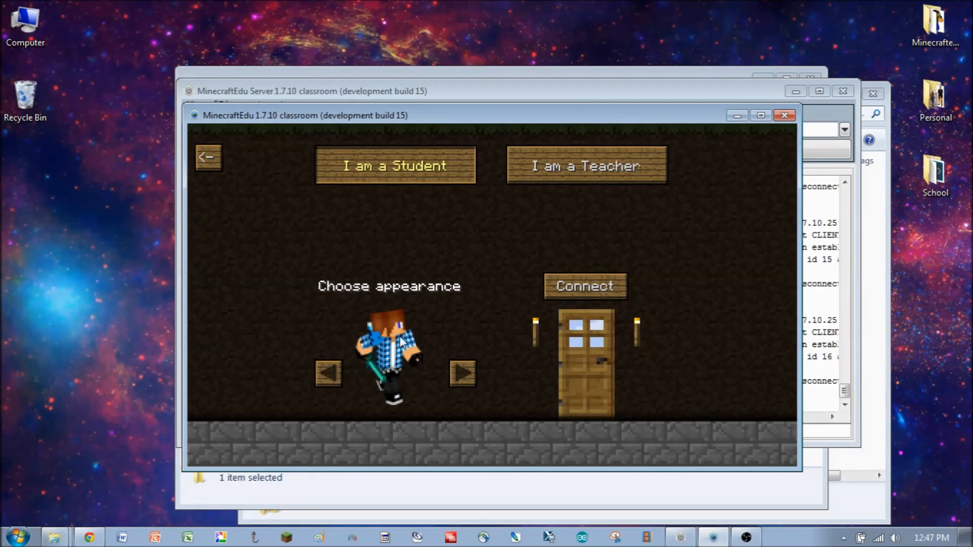
- Cycle through the student appearance options to view the new custom skins
click(461, 374)
click(460, 373)
click(460, 373)
click(460, 373)
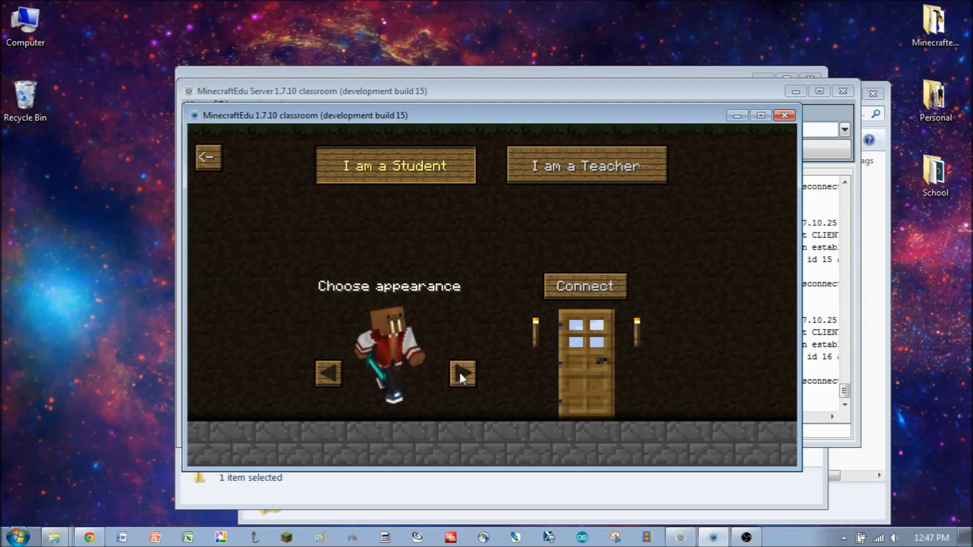
click(461, 373)
click(460, 373)
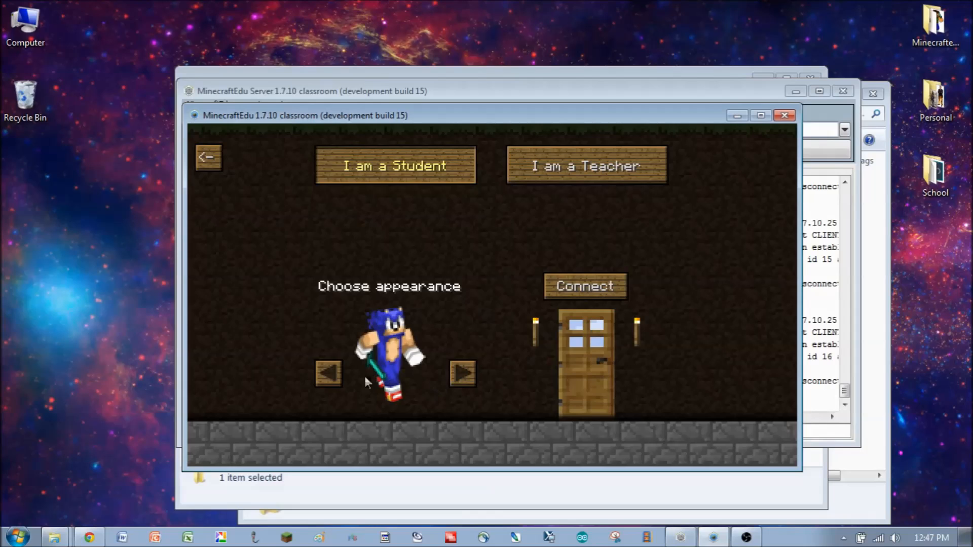
click(463, 374)
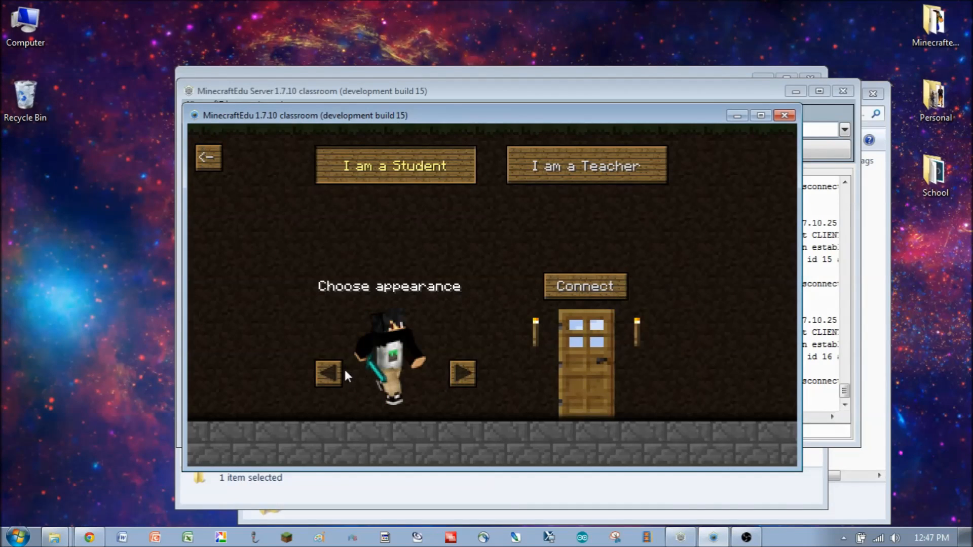
click(457, 368)
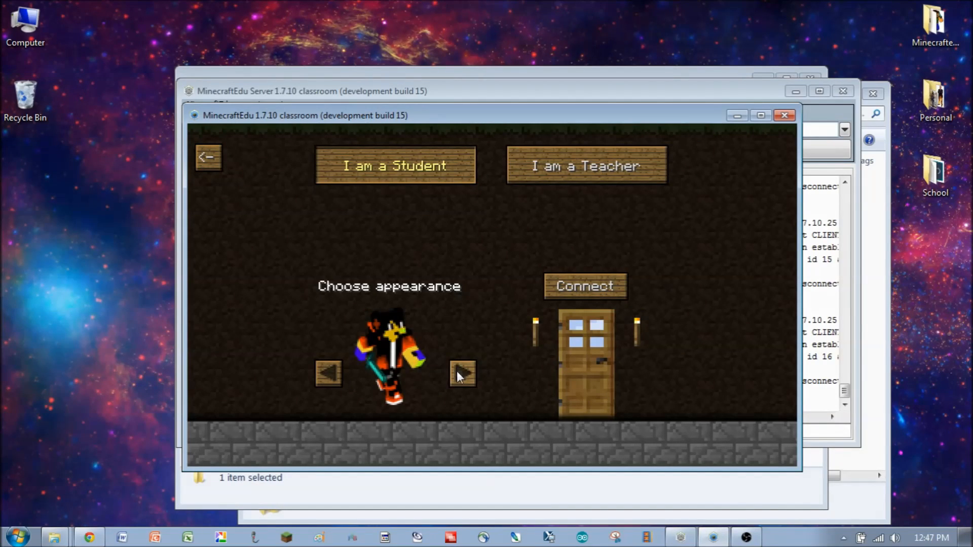
click(457, 372)
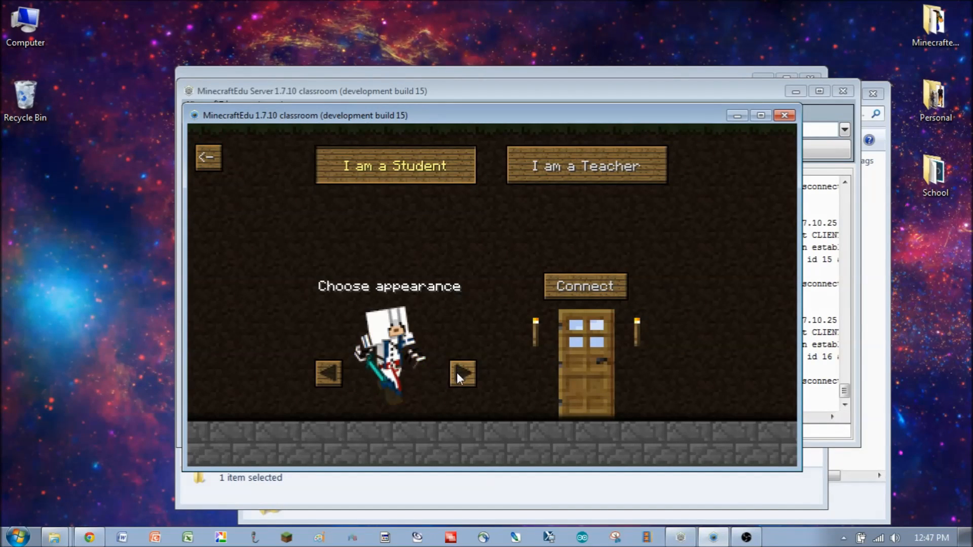
- Compare the appearance options under the teacher and student roles
click(574, 165)
click(323, 368)
click(328, 373)
click(329, 373)
click(329, 373)
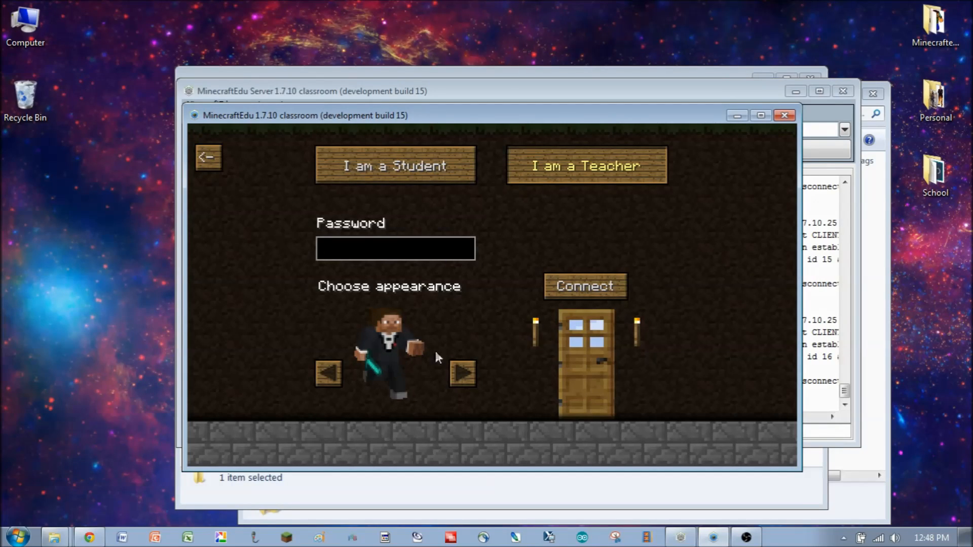
click(409, 166)
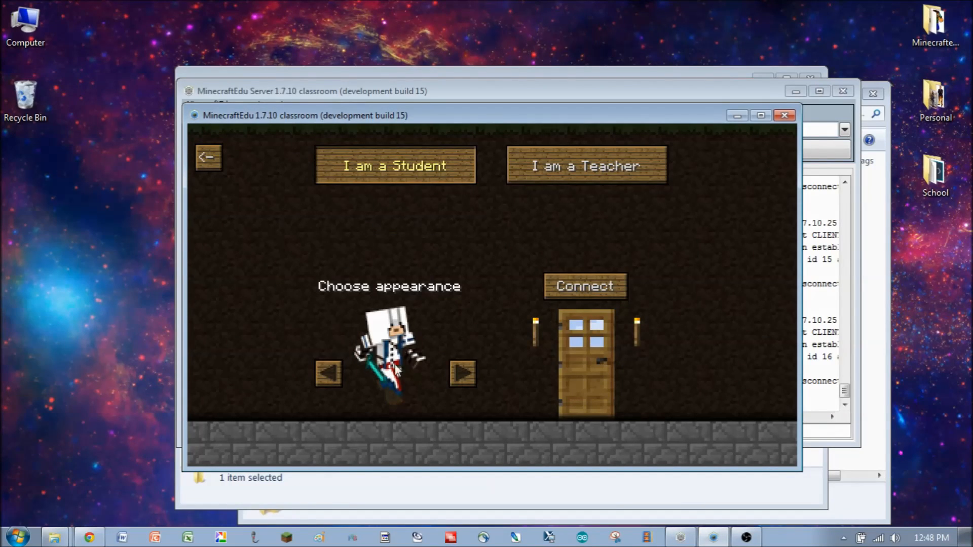
click(328, 375)
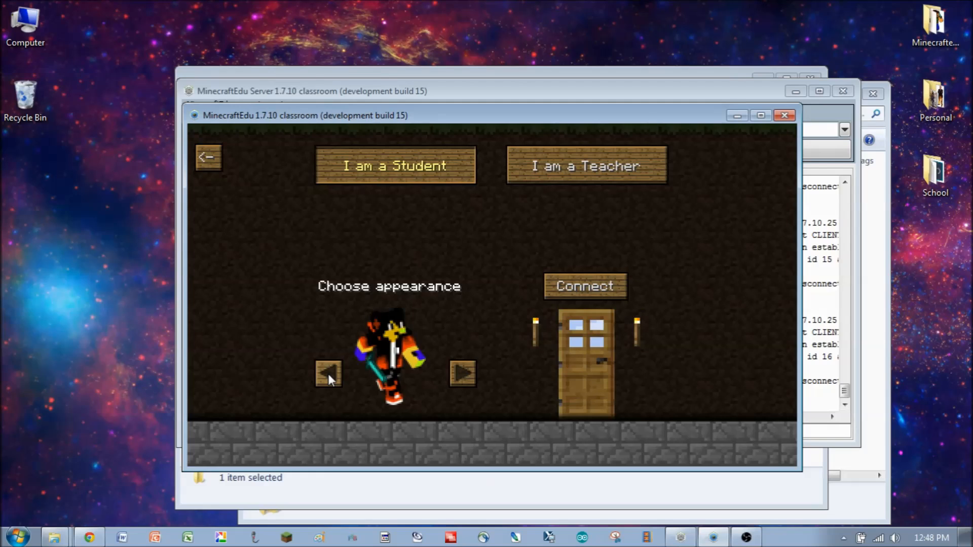
click(328, 374)
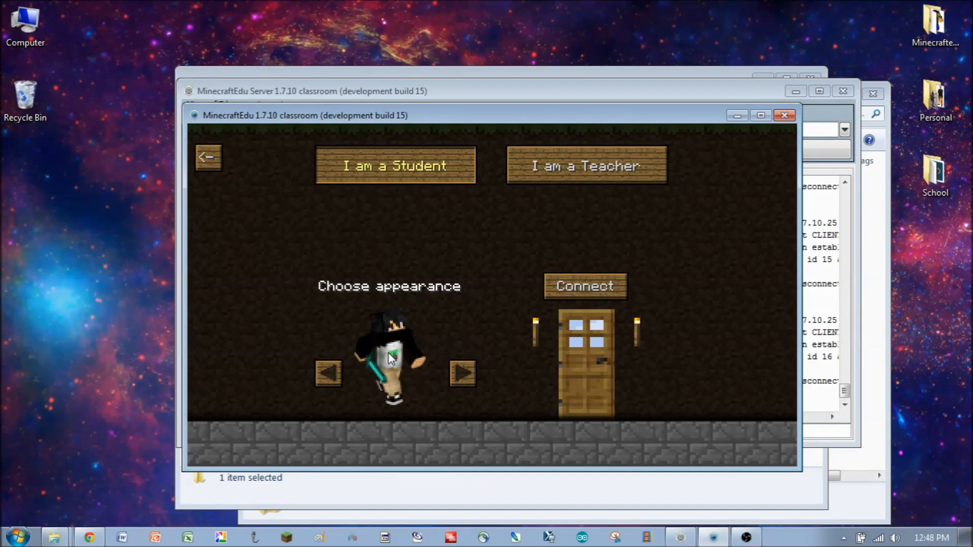
click(470, 374)
- Select the teacher role, enter the teacher password and connect to the server
click(541, 169)
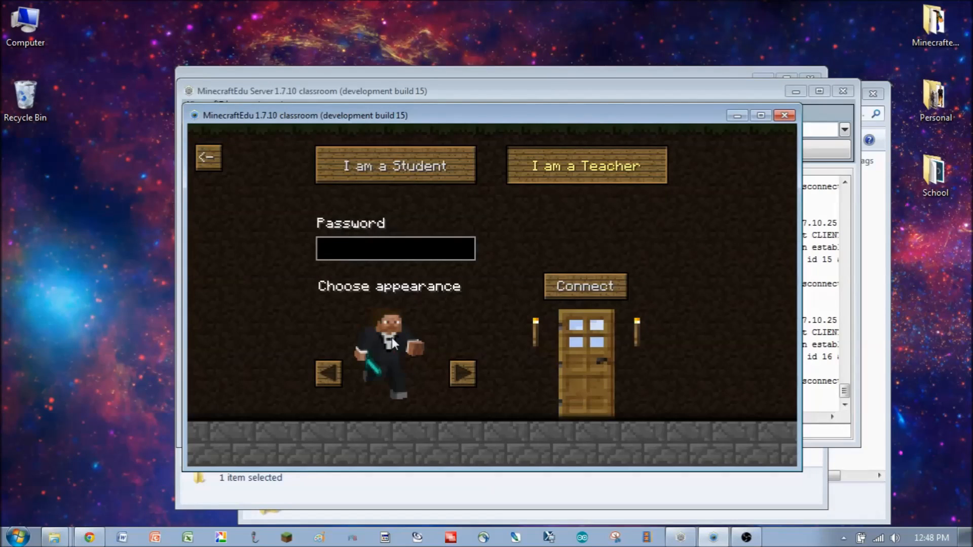
click(364, 247)
text(******)
click(596, 348)
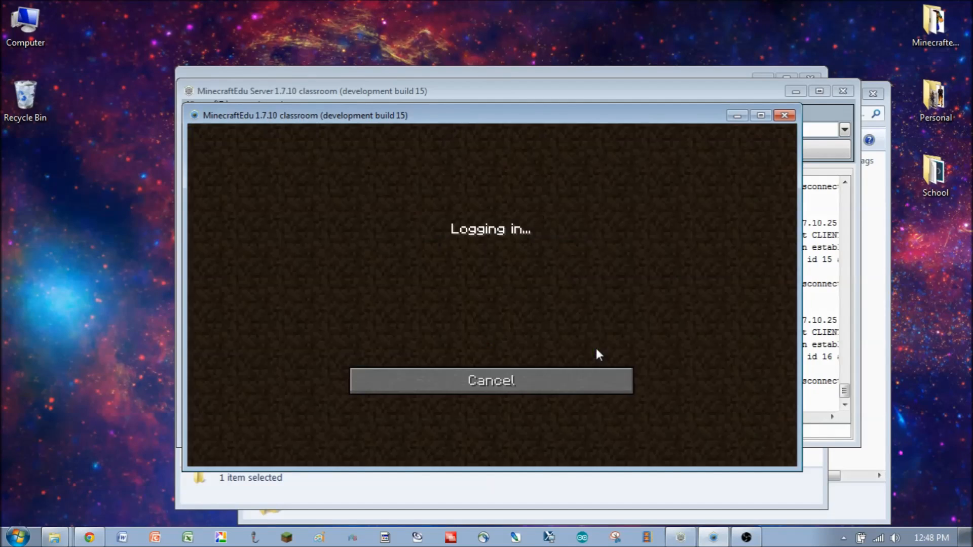